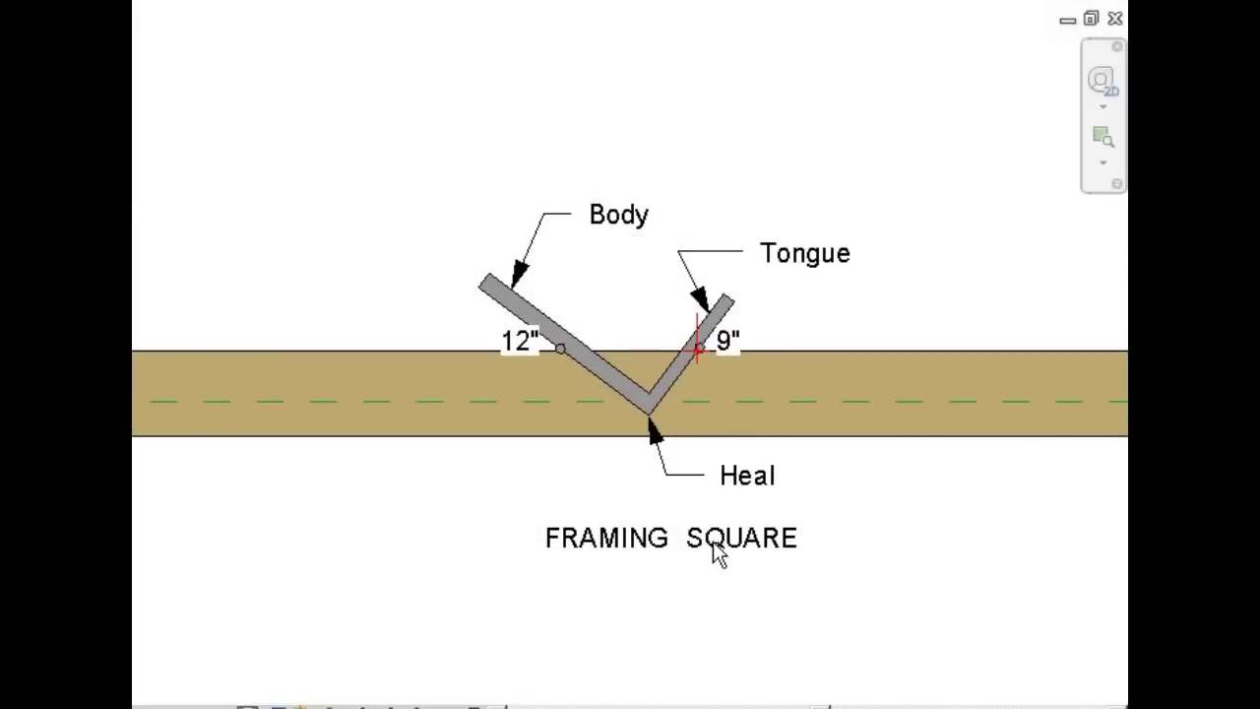
- Examine the framing square's labels: Heal, Body, Tongue, and the 12" and 9" marks
left_click(743, 492)
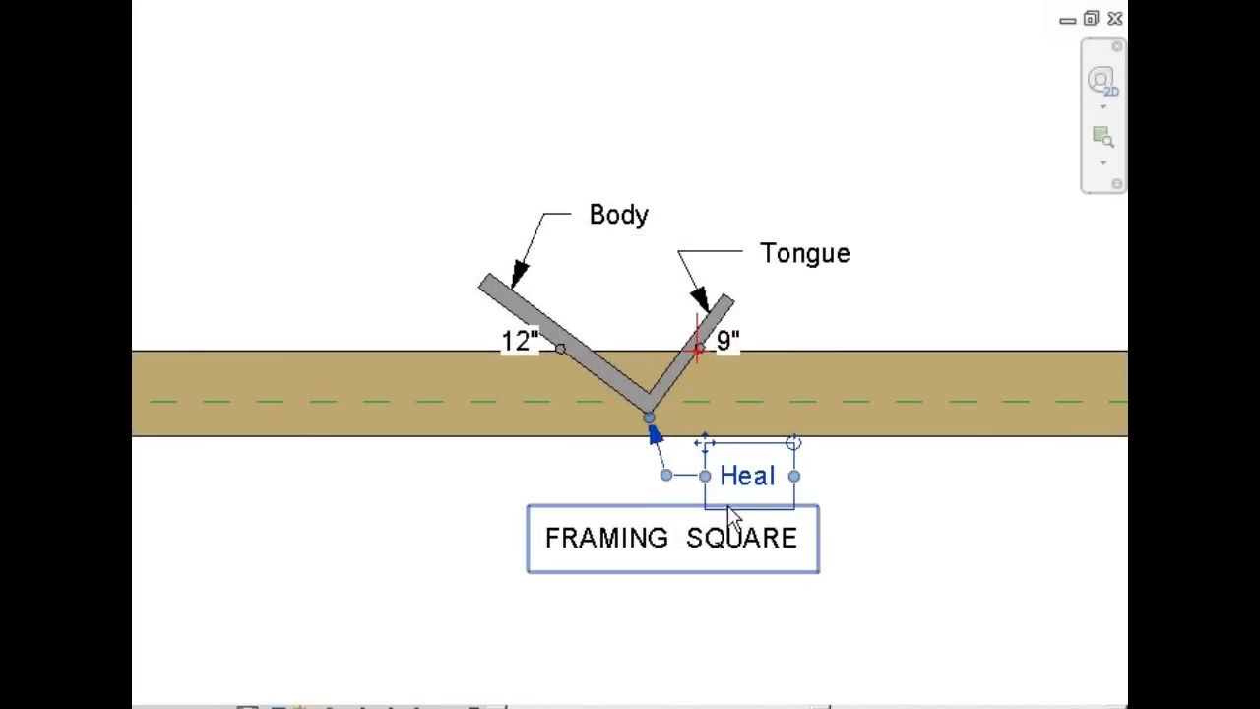
left_click(628, 226)
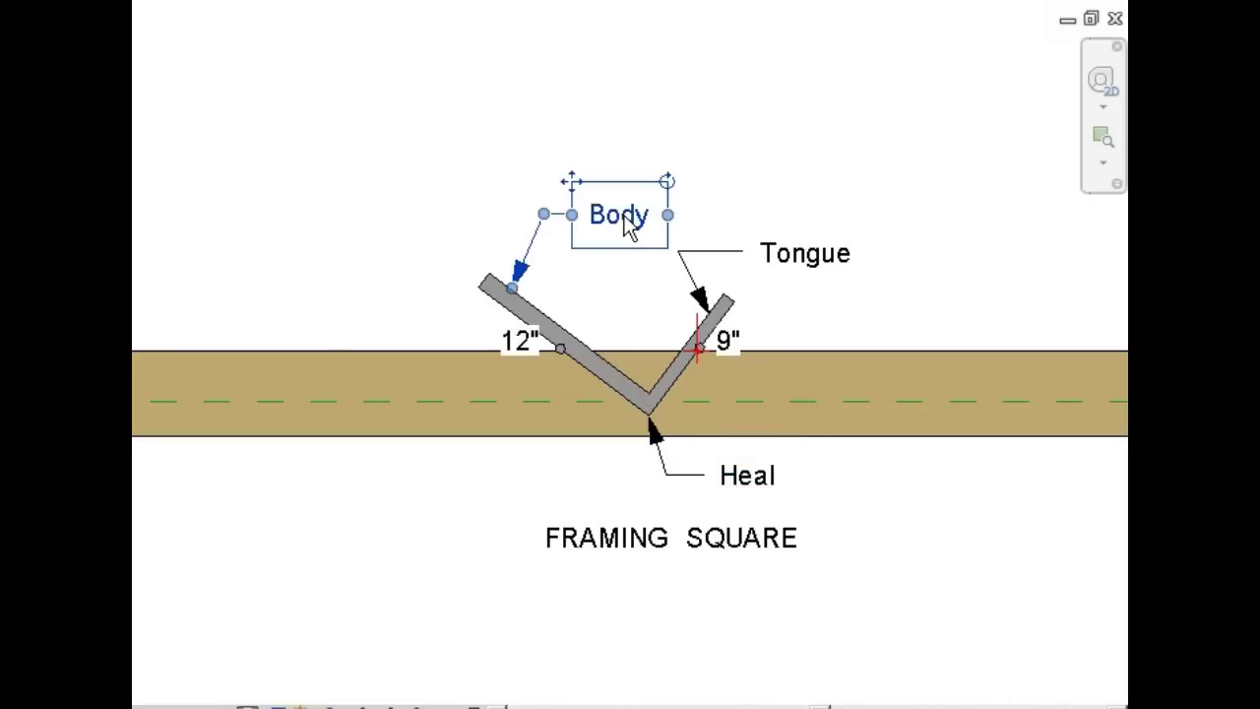
left_click(537, 341)
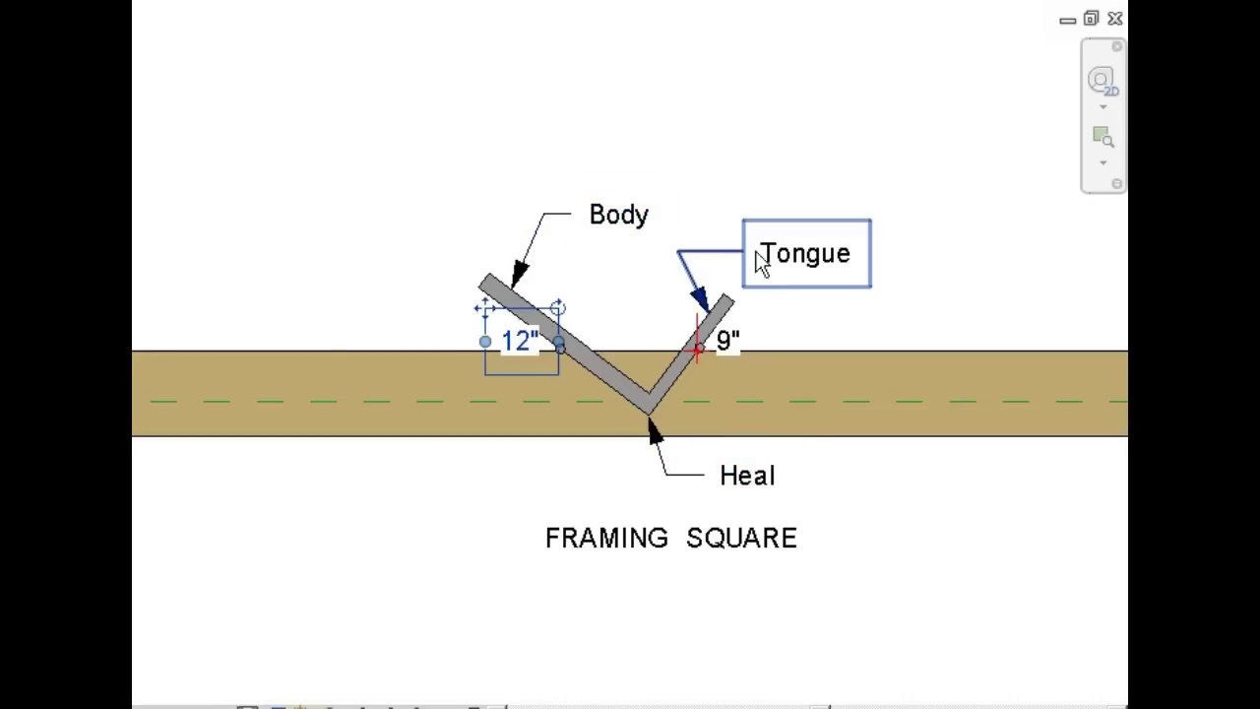
left_click(788, 260)
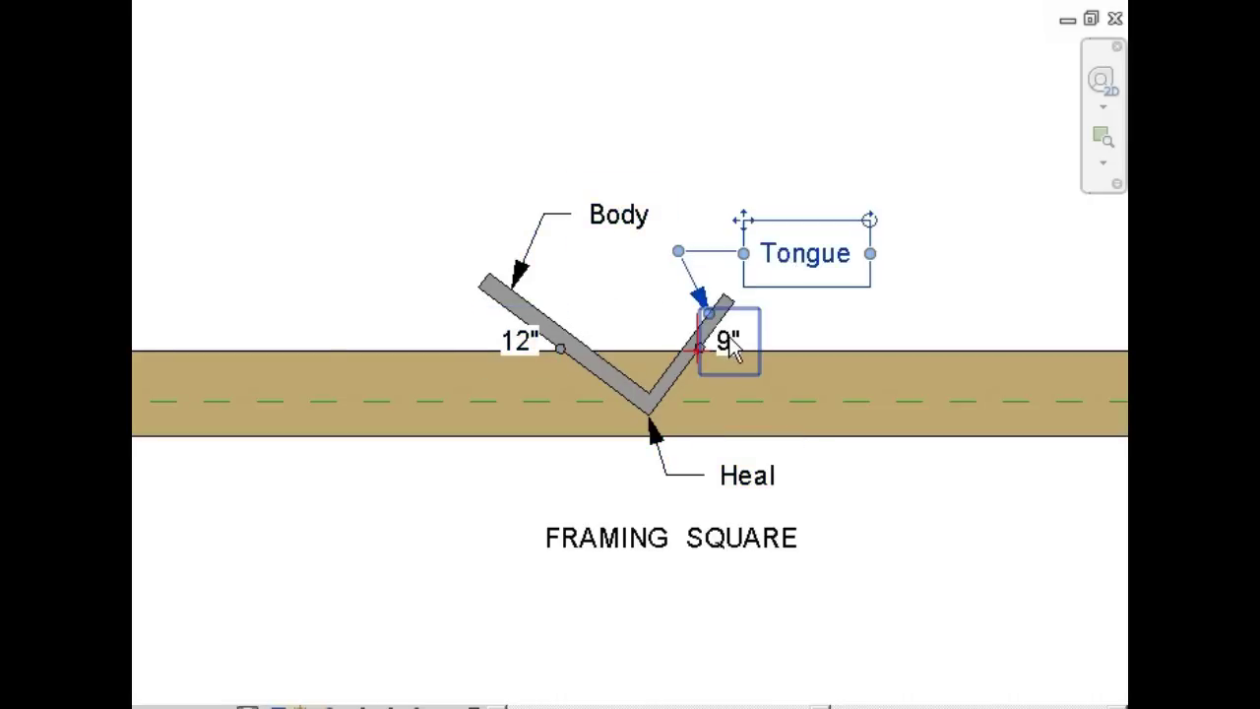
left_click(729, 339)
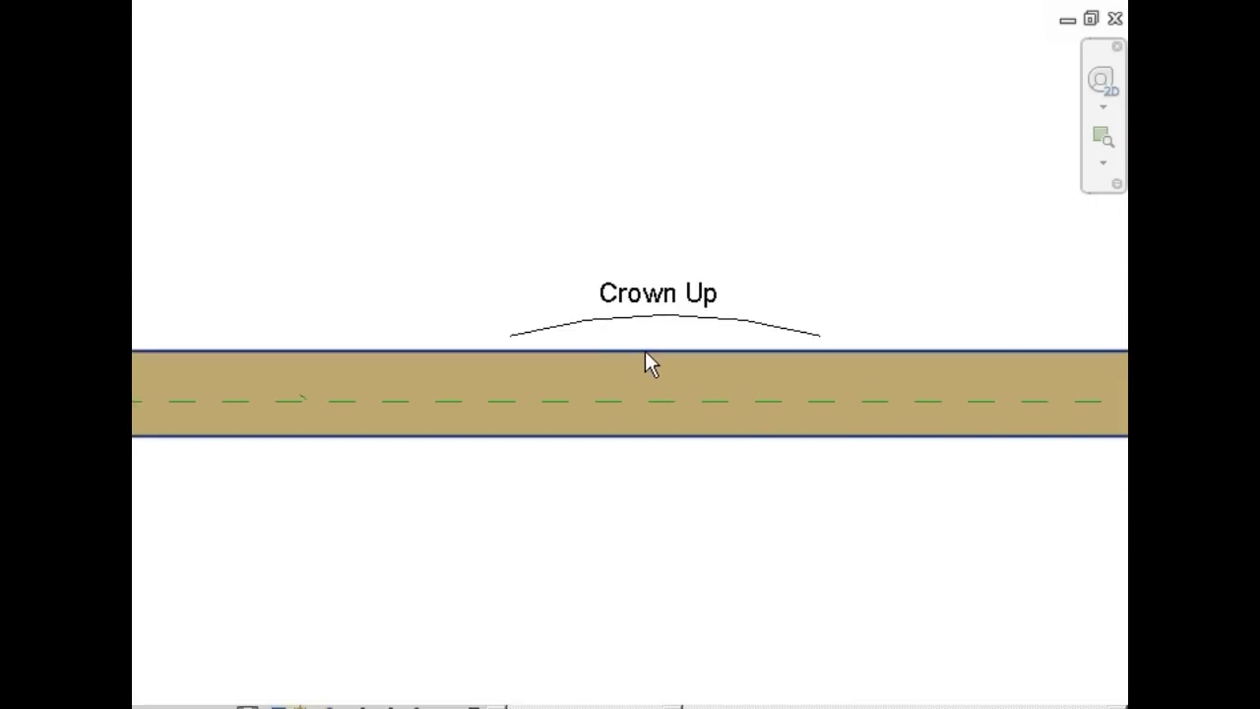
- Examine the rafter board, its Crown Up arc and note, and the dashed Framing Reference Plane line
left_click(648, 358)
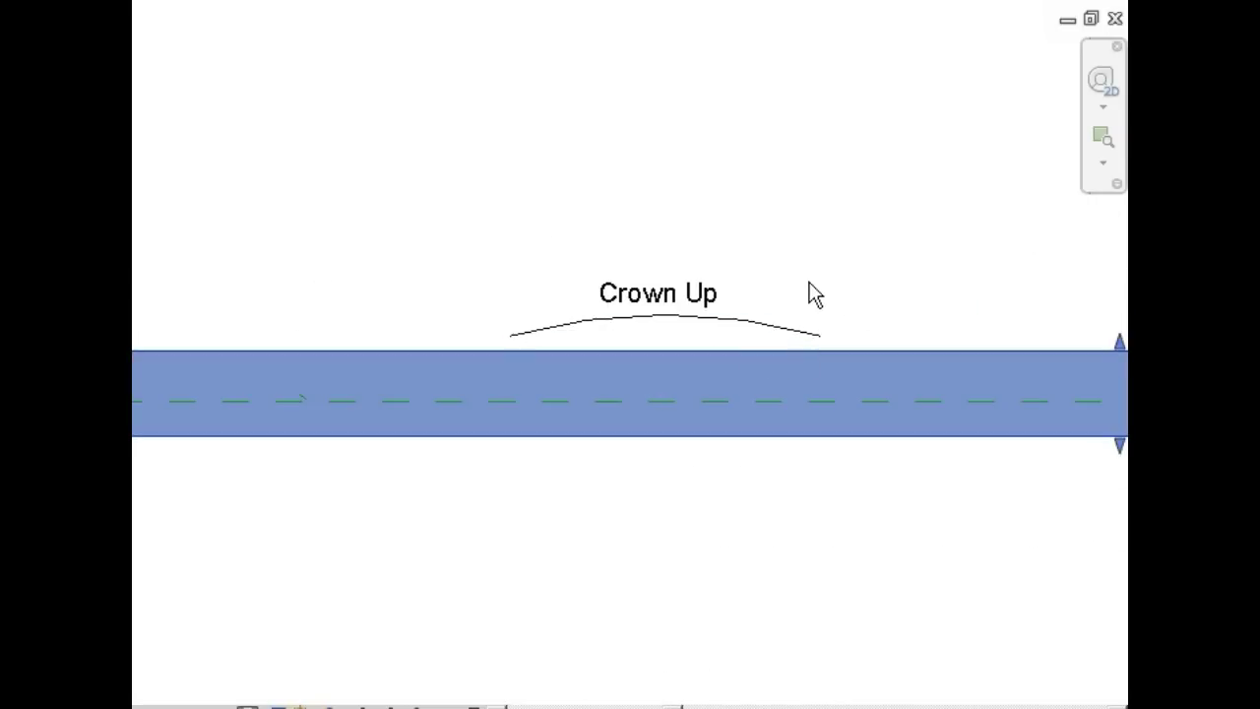
left_click(765, 325)
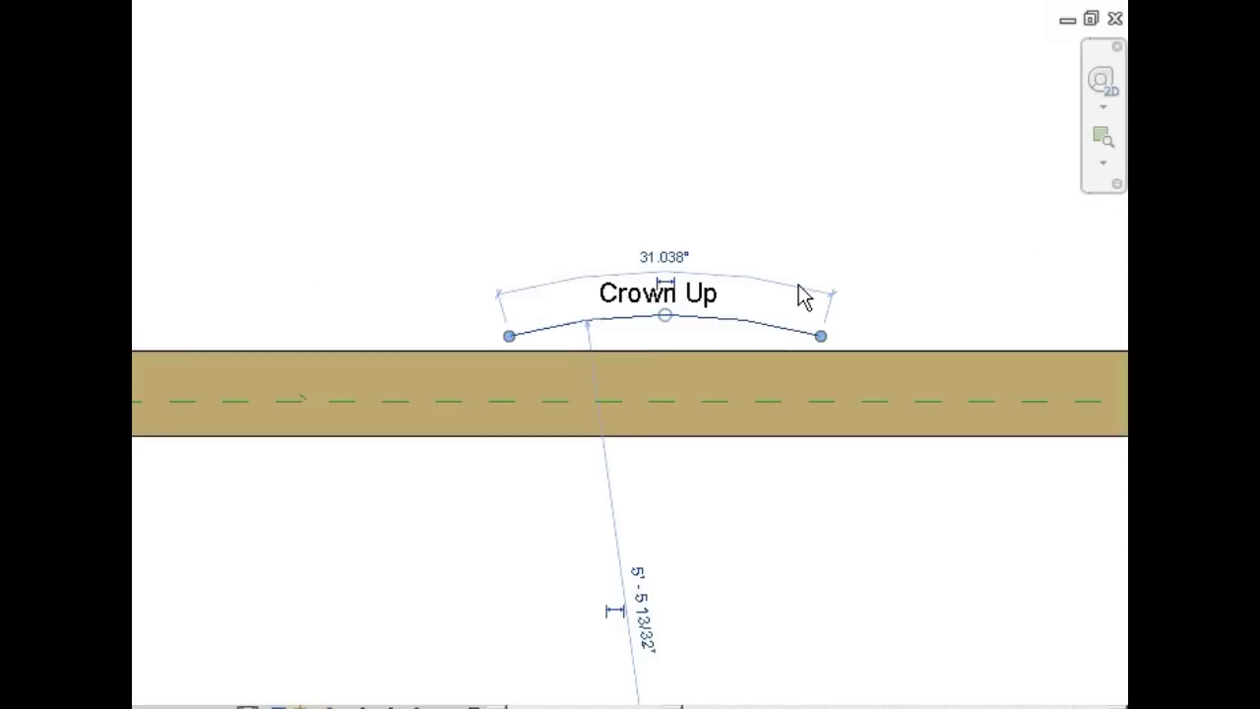
key("Escape")
left_click(716, 299)
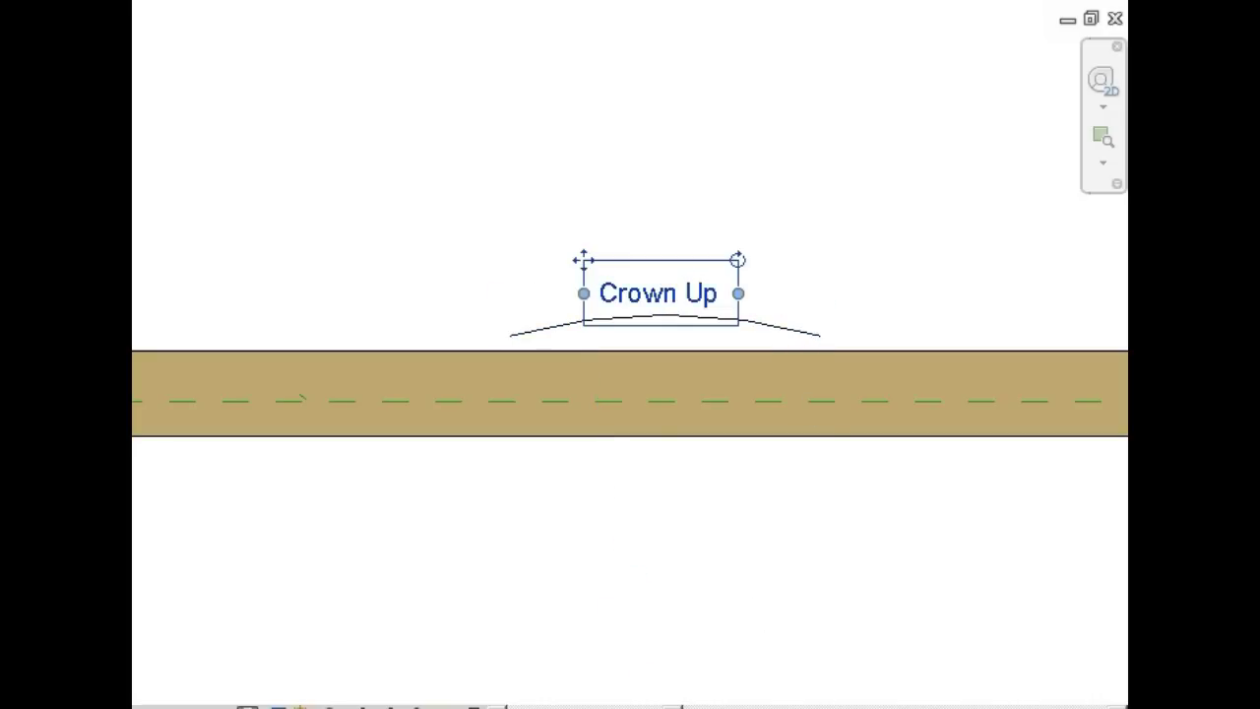
left_click_drag(624, 706, 931, 706)
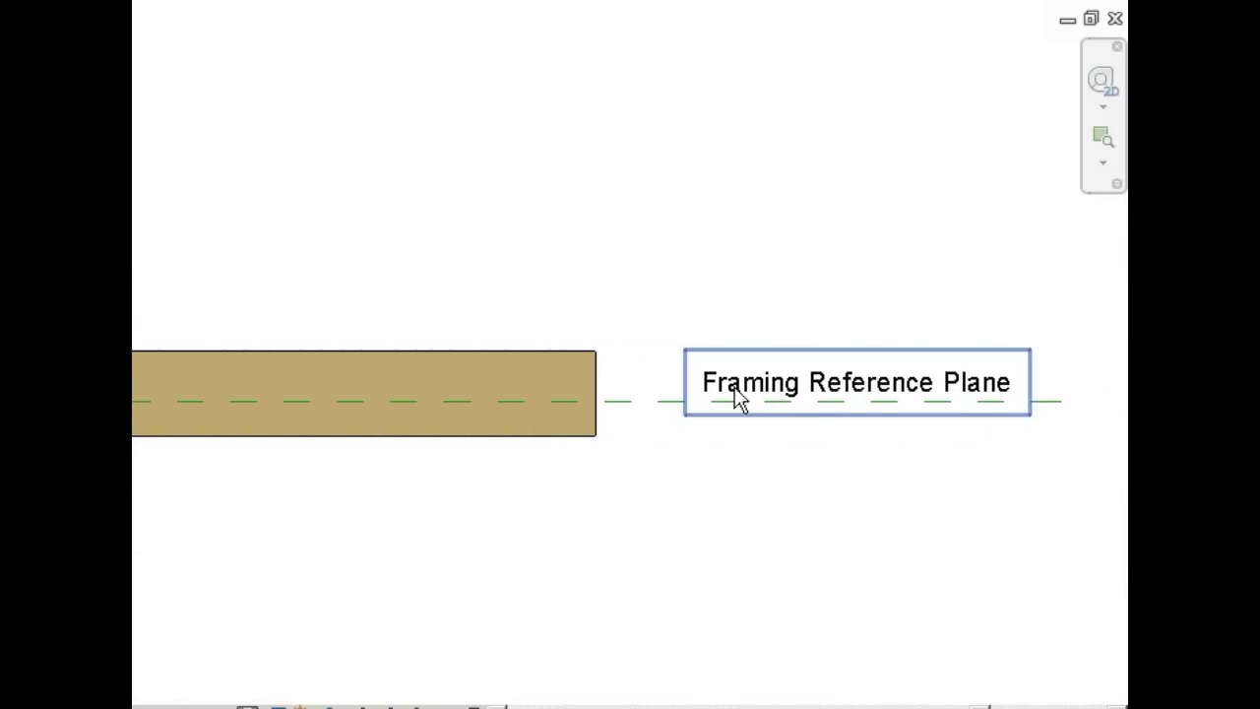
left_click(671, 402)
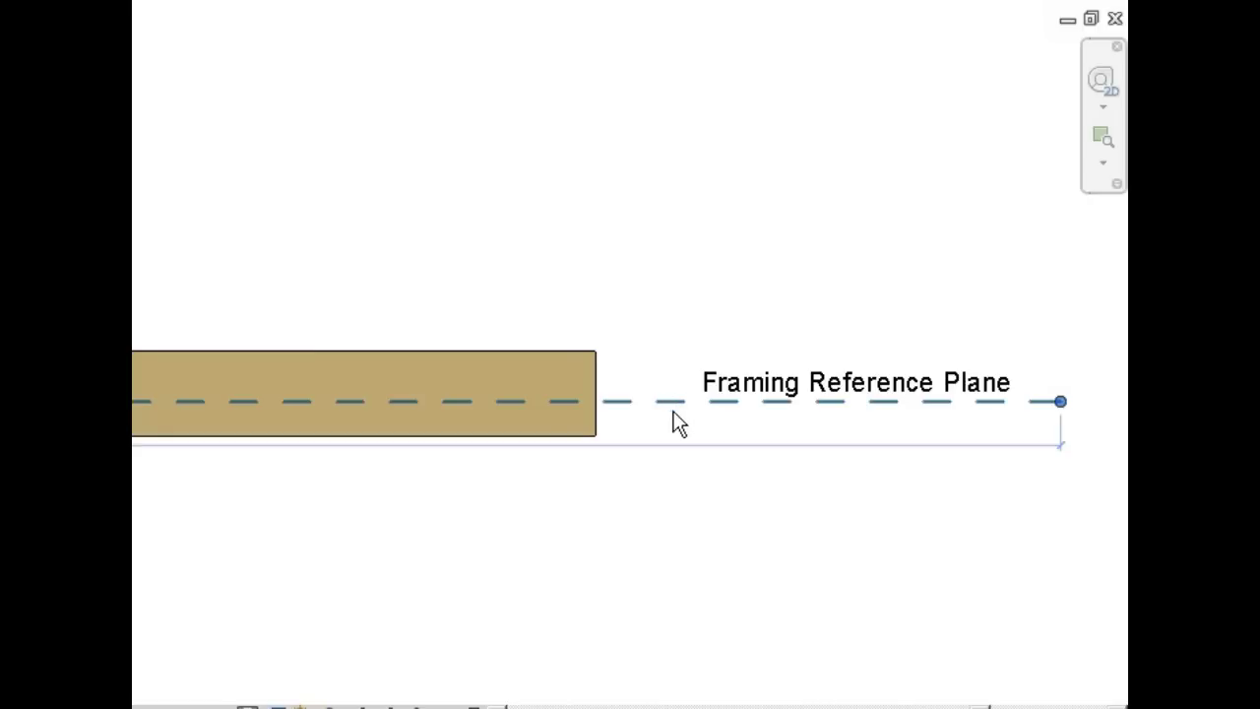
left_click(620, 559)
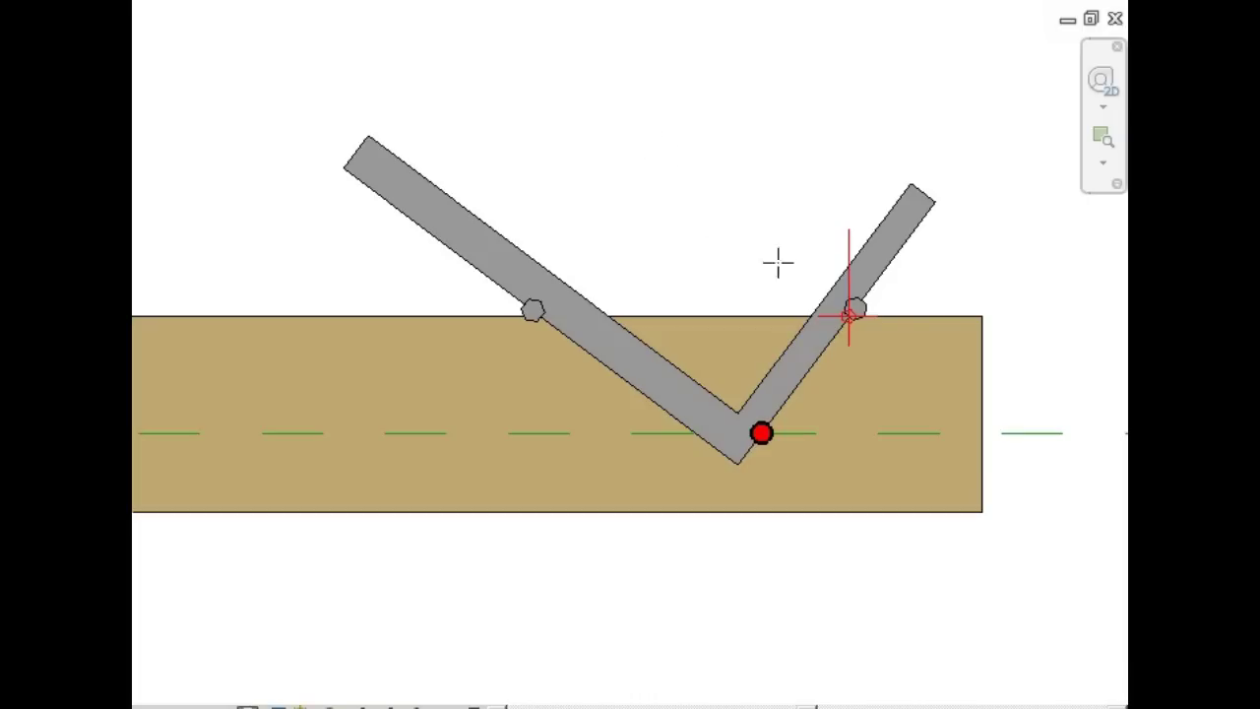
- Draw a line along the square's tongue edge from the rafter's top edge to its bottom edge, through the red point
left_click(849, 313)
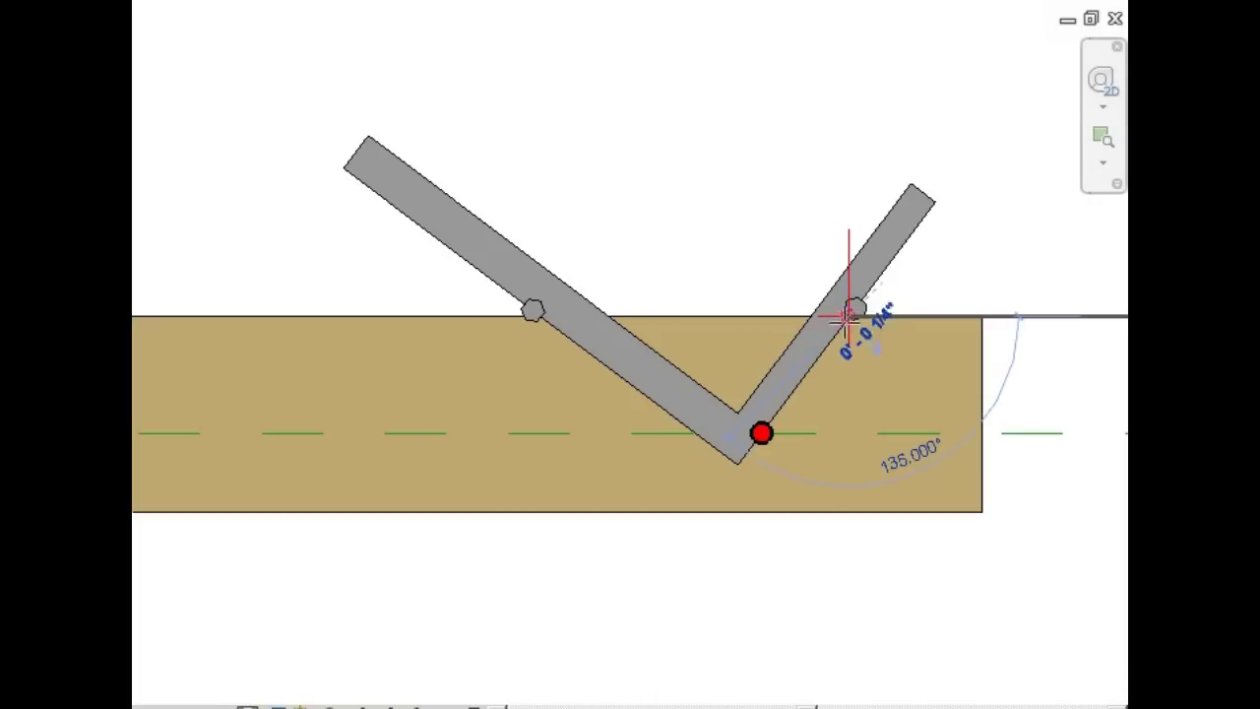
left_click(702, 513)
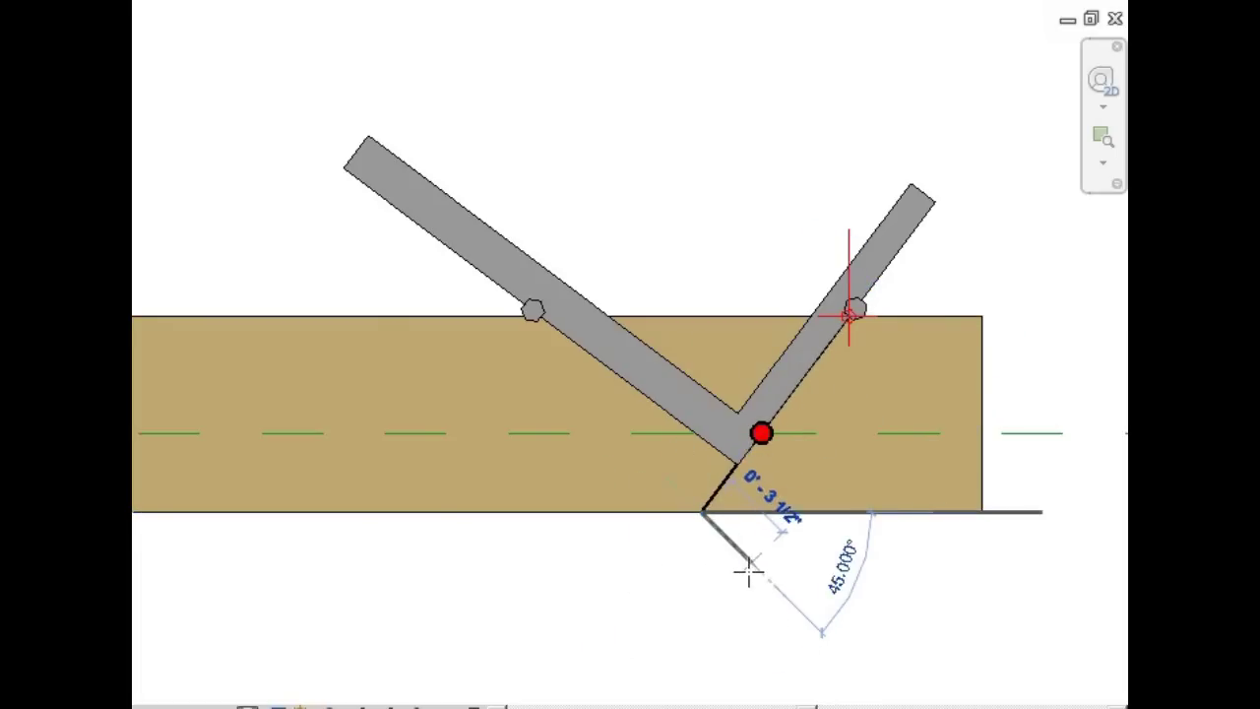
key("Escape")
key("Escape")
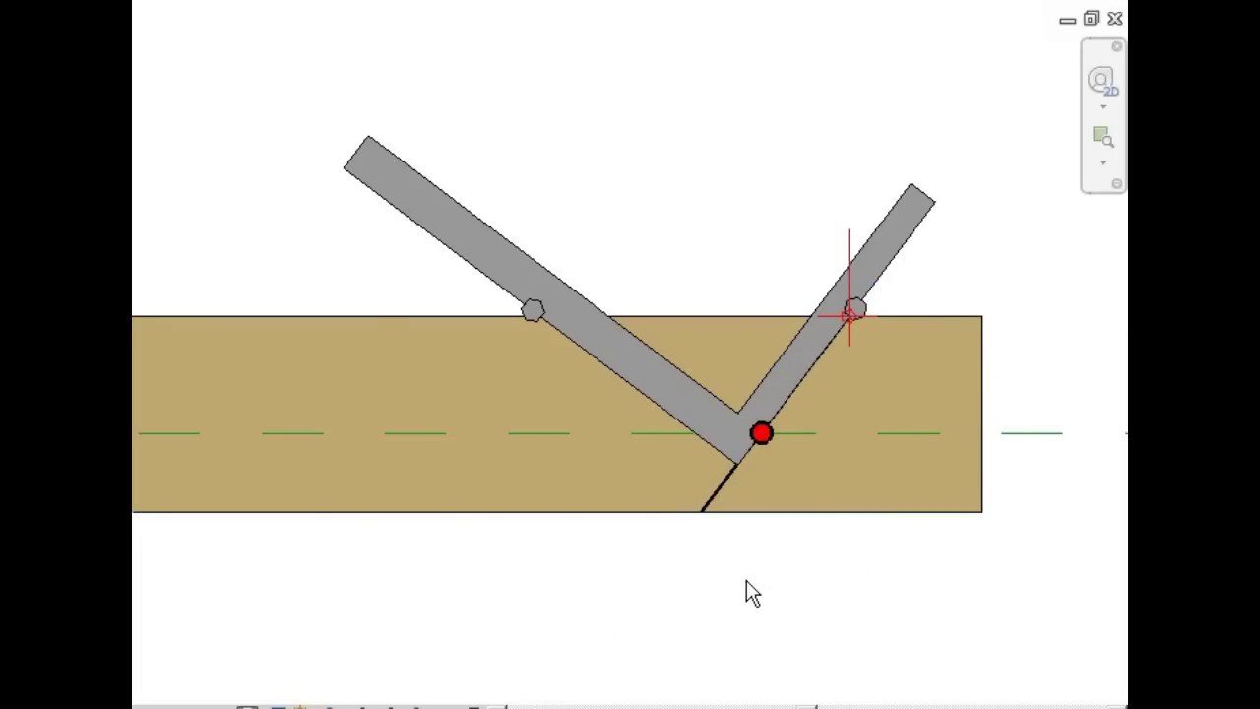
- Add a "Ridge Line" leader note to the new line and a "Framing Point" leader note to the red point
left_click(802, 375)
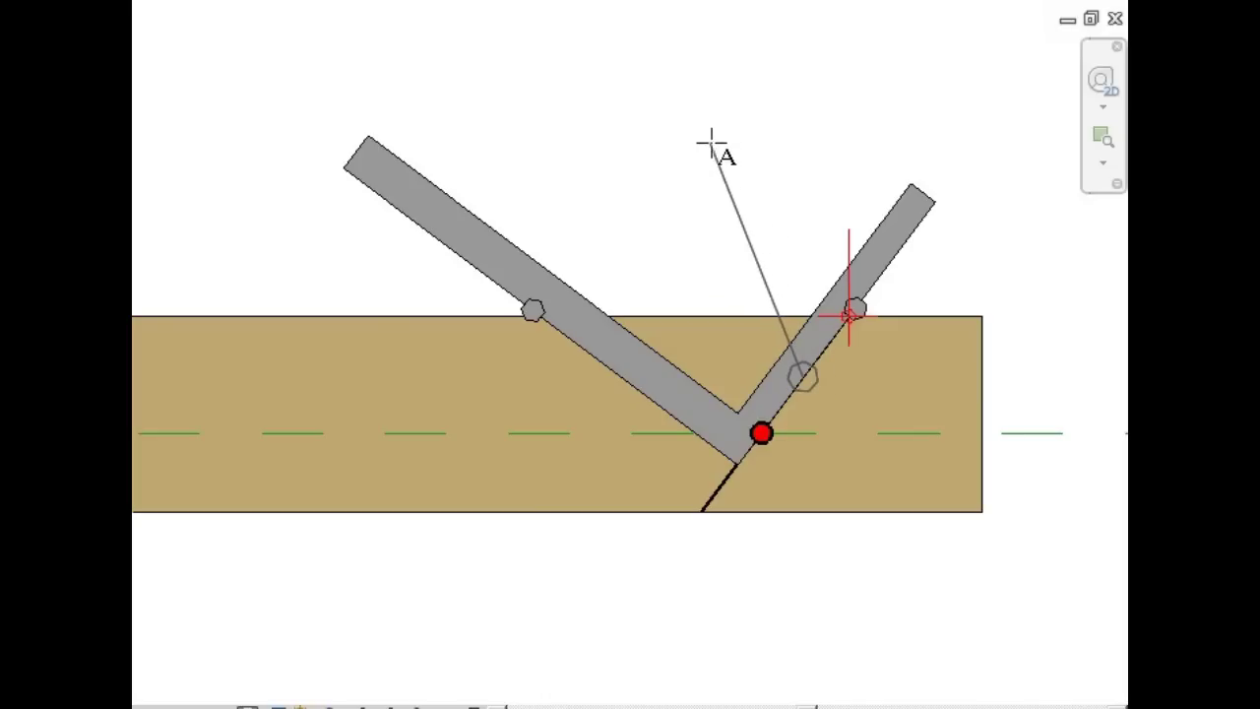
left_click(714, 145)
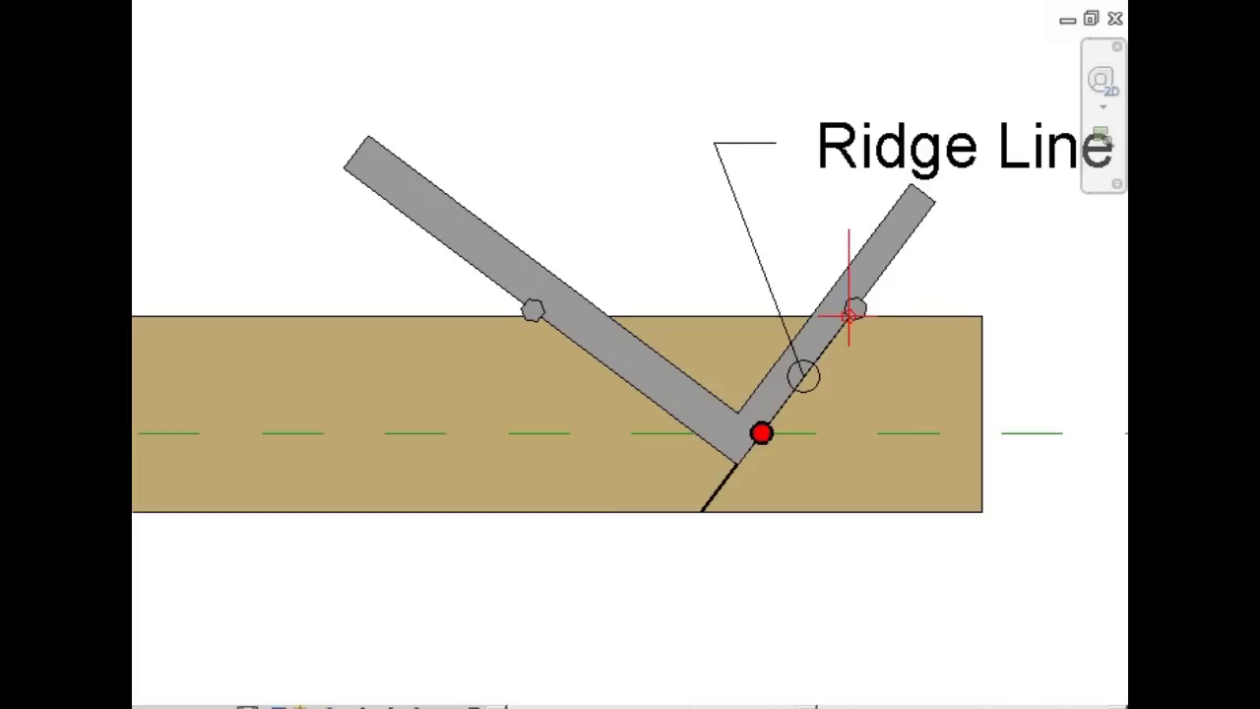
left_click(772, 441)
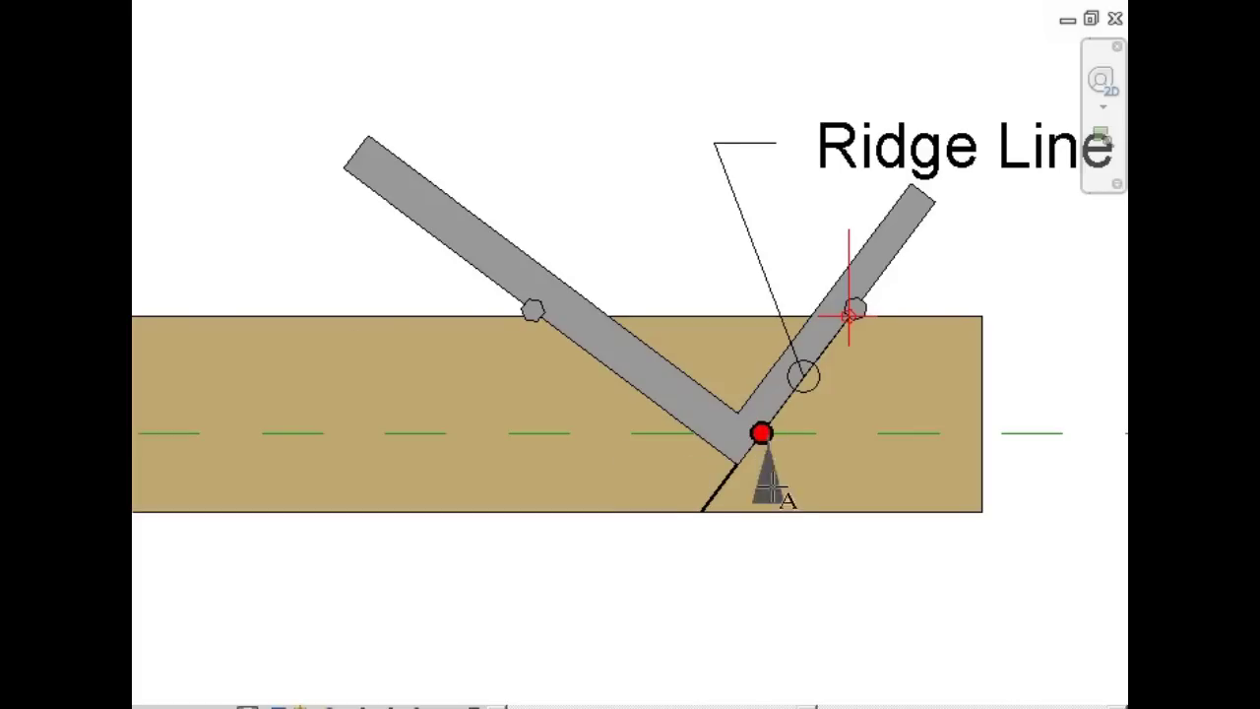
left_click(832, 618)
left_click(753, 621)
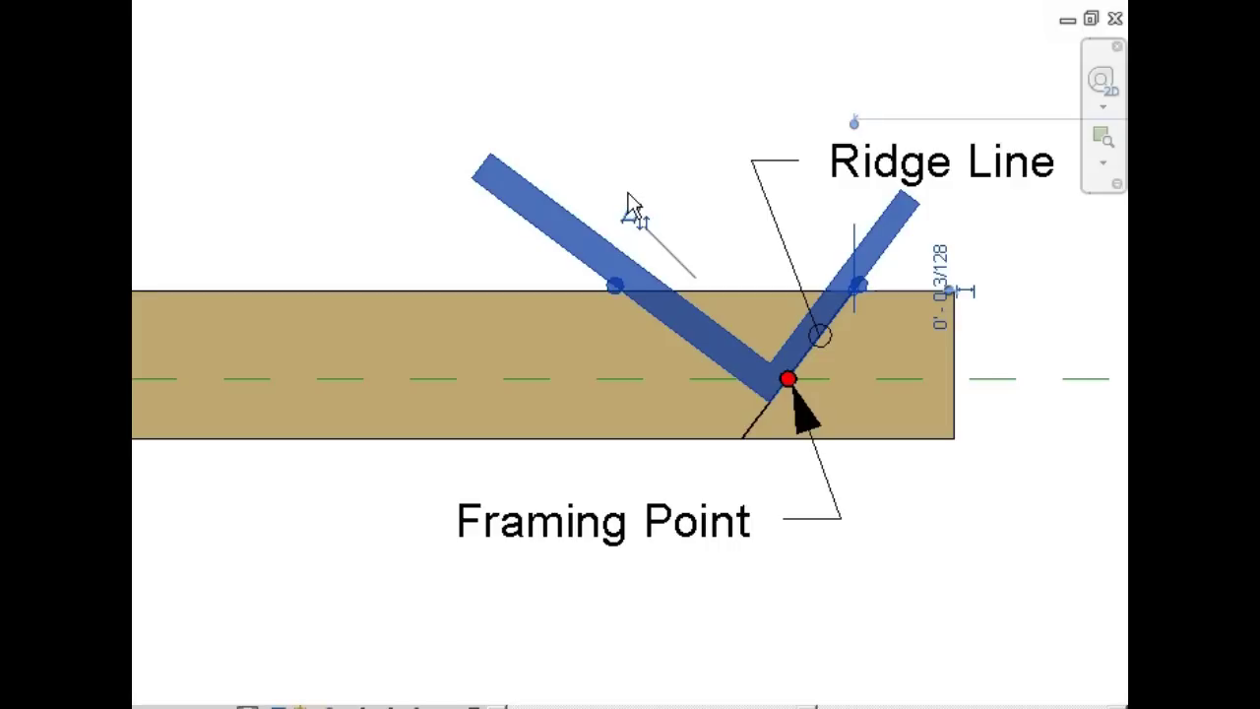
- Move the framing square 15'-0" to the left along the rafter
key("m")
key("v")
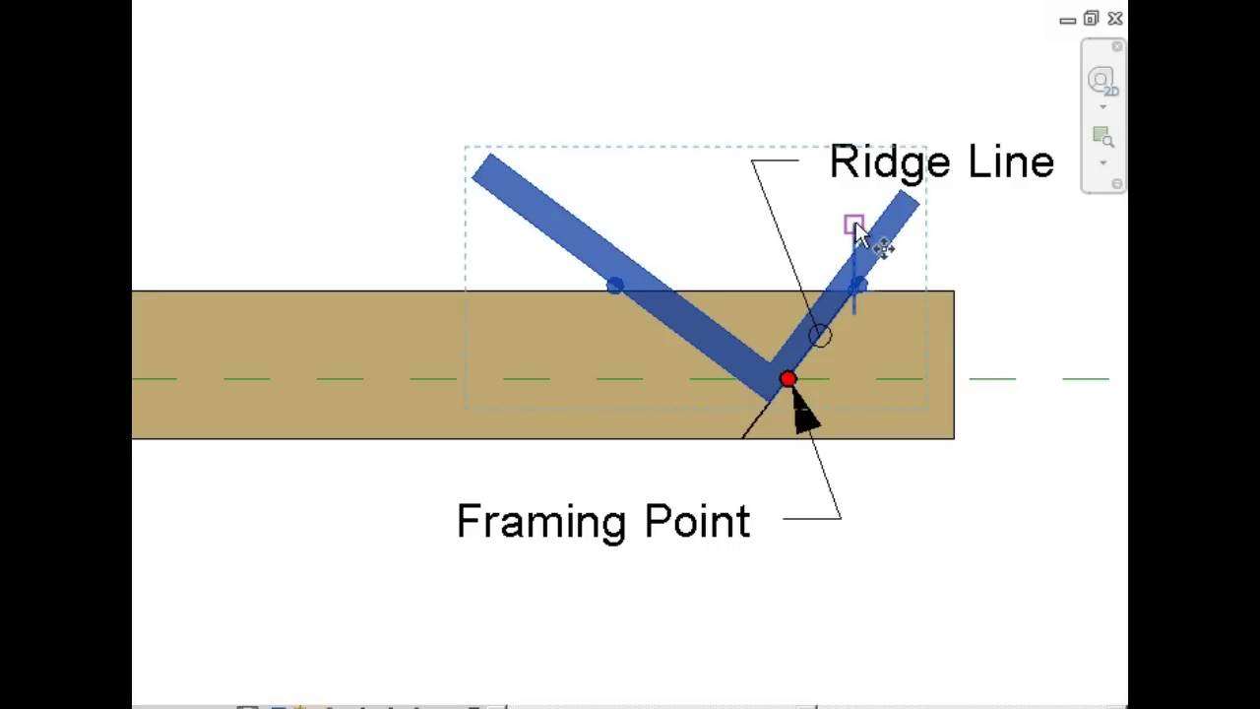
left_click(855, 226)
key("Escape")
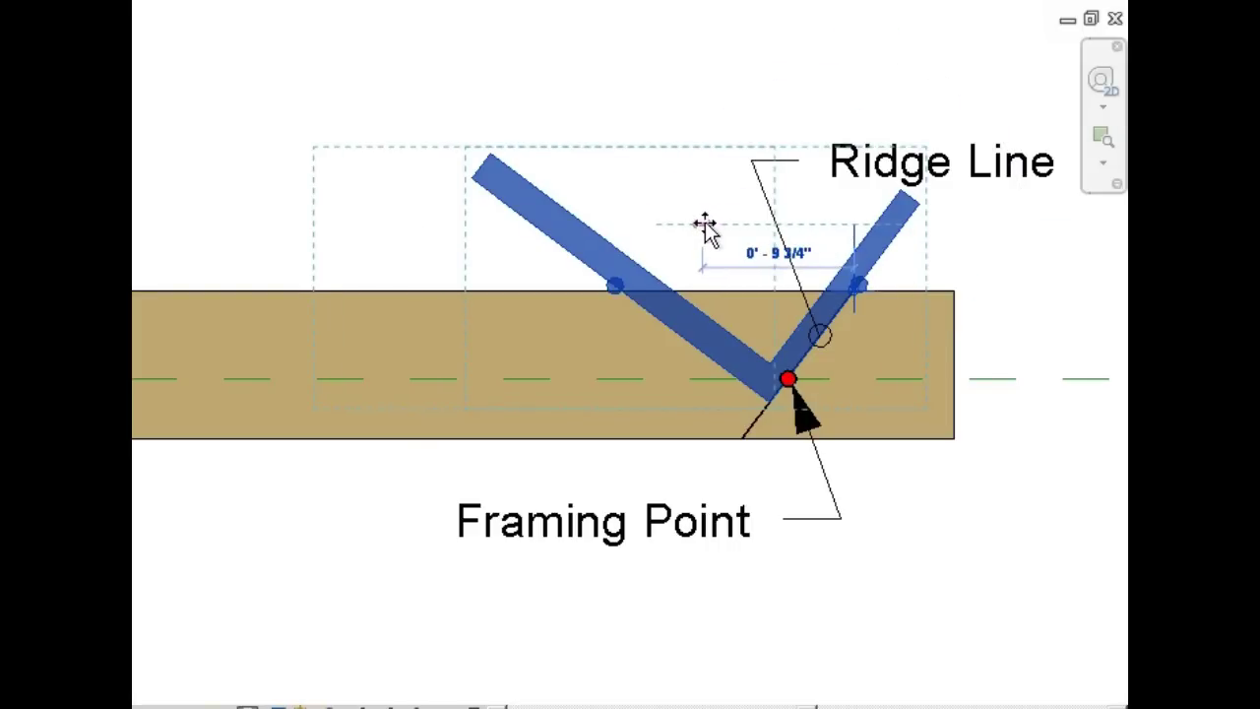
type("15'")
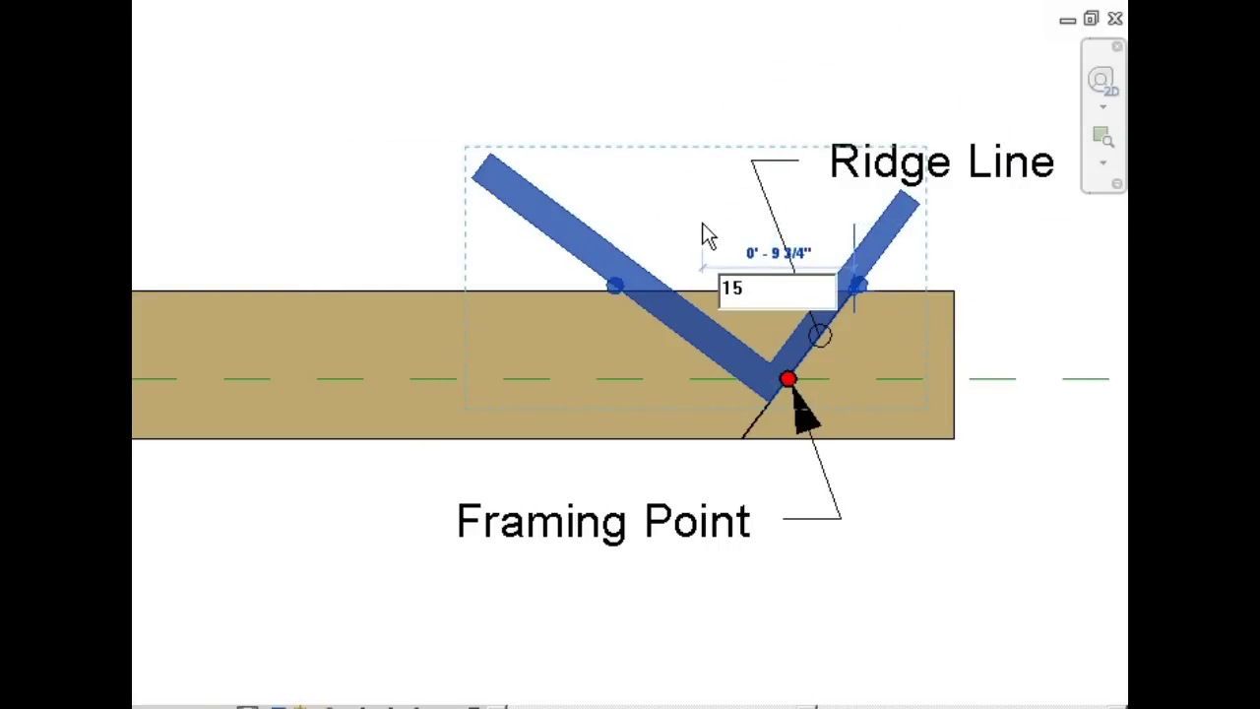
type("-0\"")
key("Return")
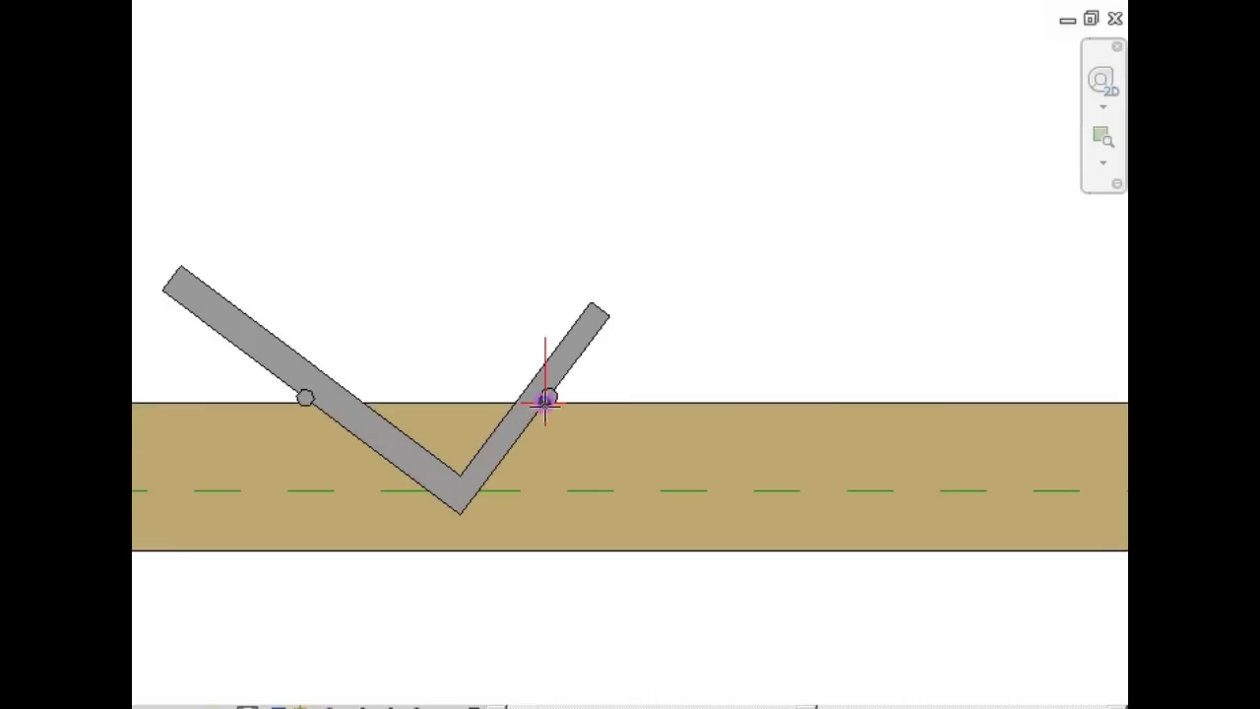
- Draw a line along the tongue of the relocated square from the rafter's top edge to its bottom edge
left_click(544, 402)
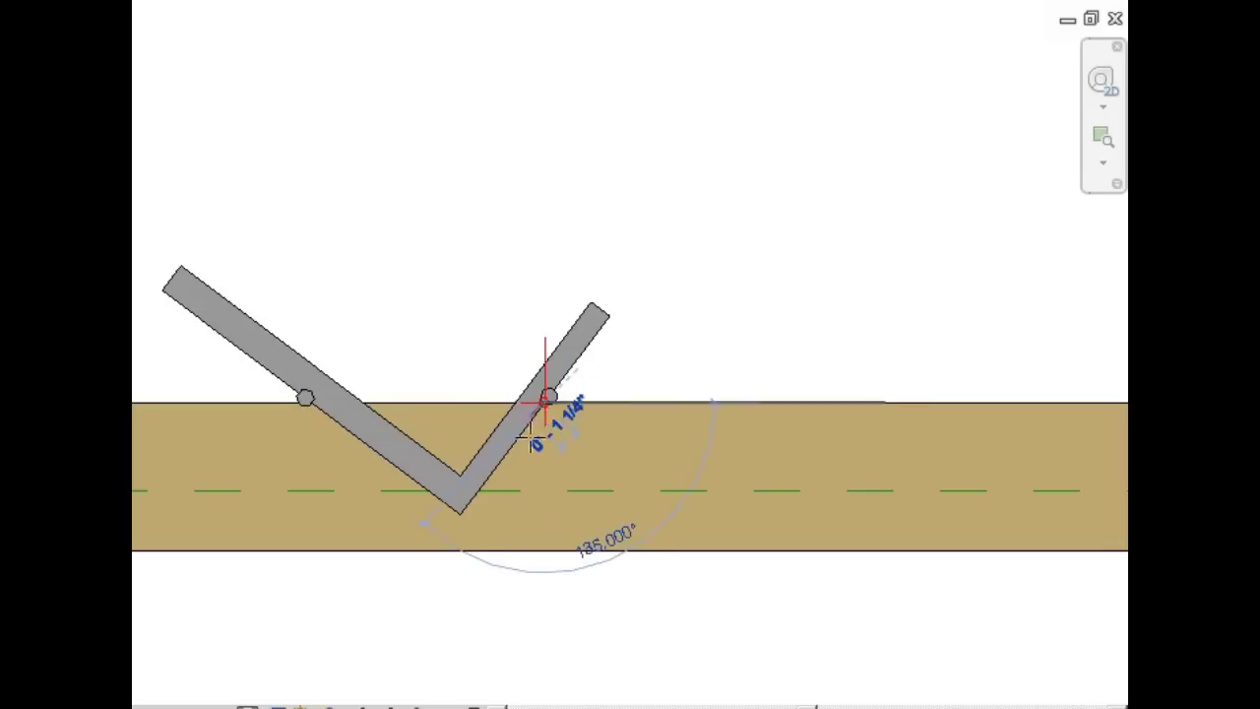
left_click(434, 549)
key("Escape")
key("Escape")
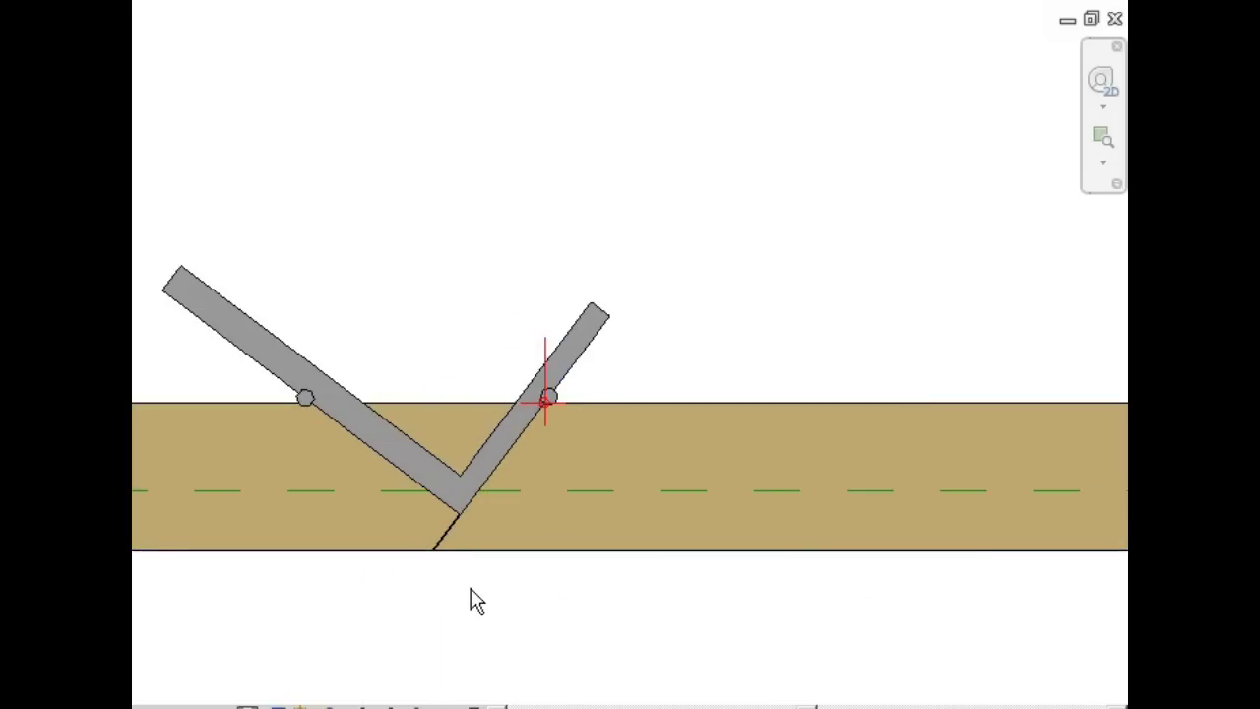
- Add a leader note reading "Building Line" to the line just drawn along the tongue
key("t")
key("x")
left_click(512, 443)
left_click(430, 253)
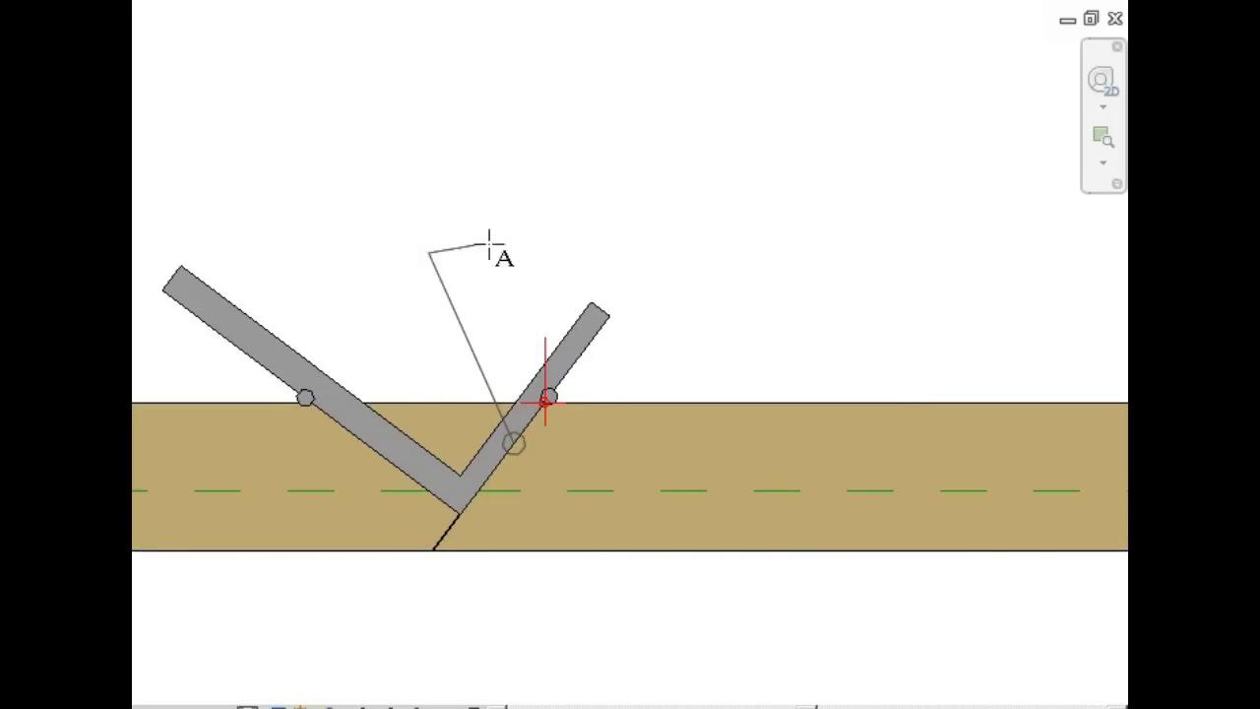
left_click(512, 252)
type("Building Line")
left_click(941, 335)
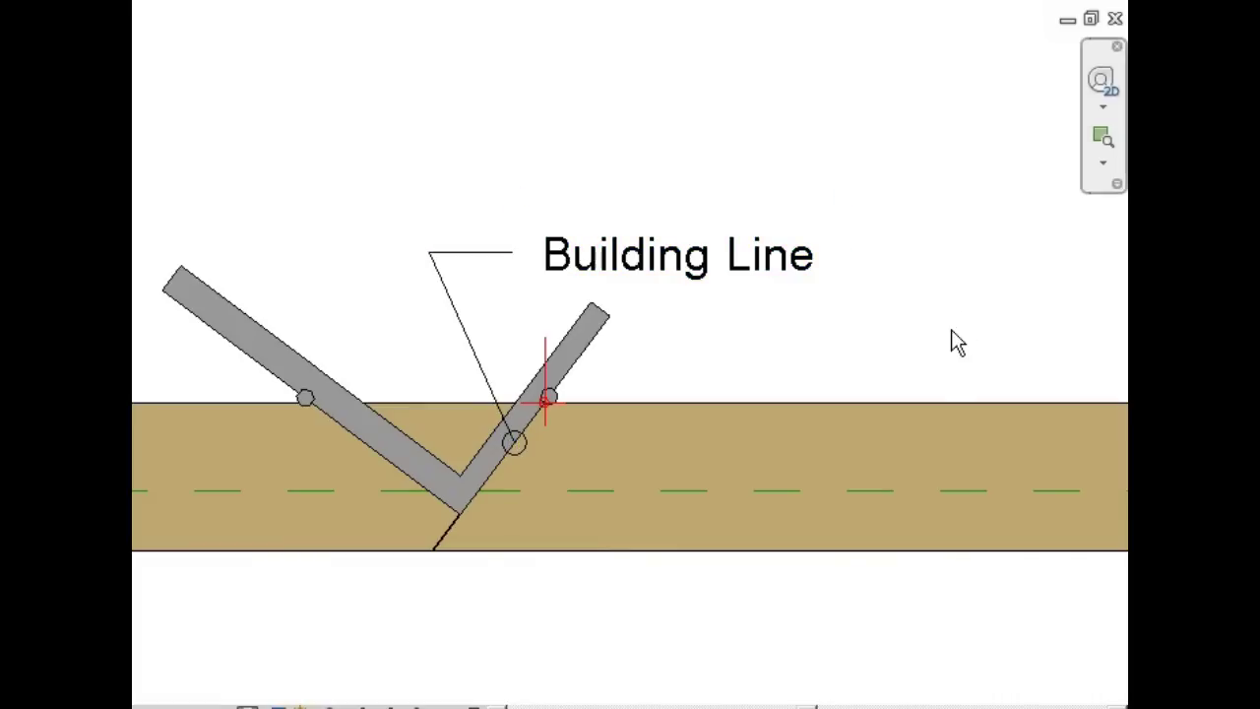
- Move the framing square 1'8" to the left of the building line along the rafter
left_click(592, 346)
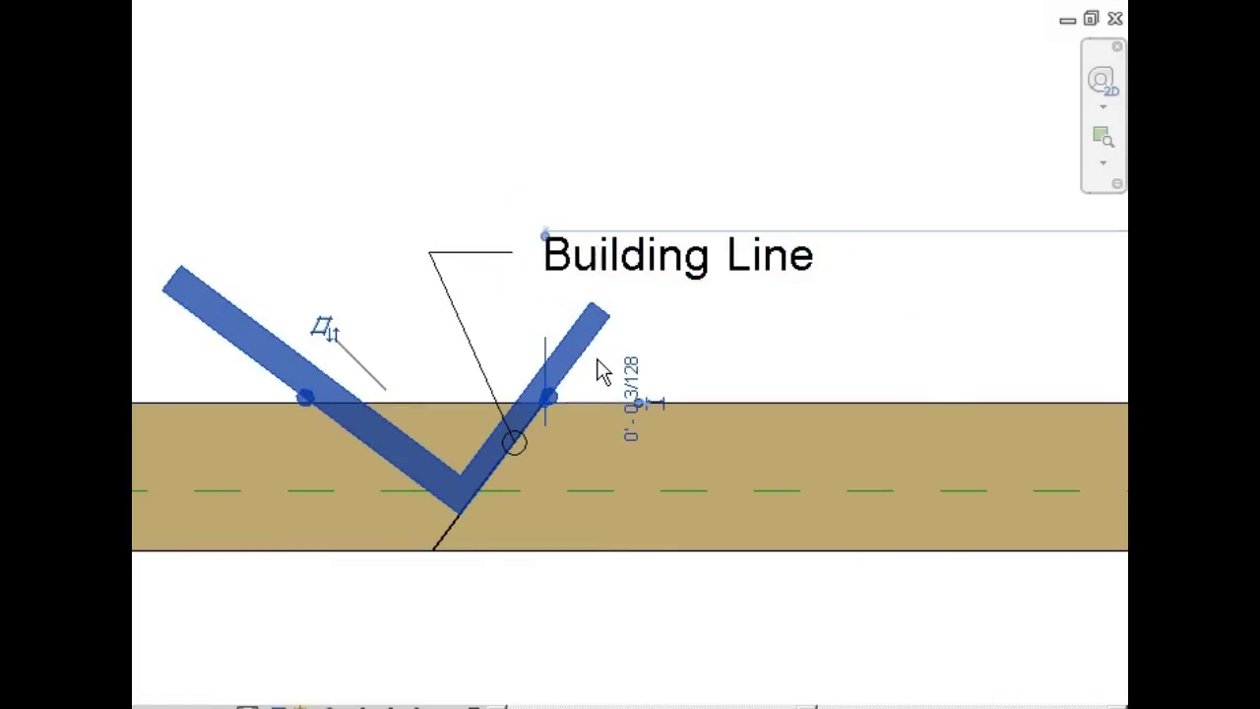
key("m")
key("v")
left_click(544, 332)
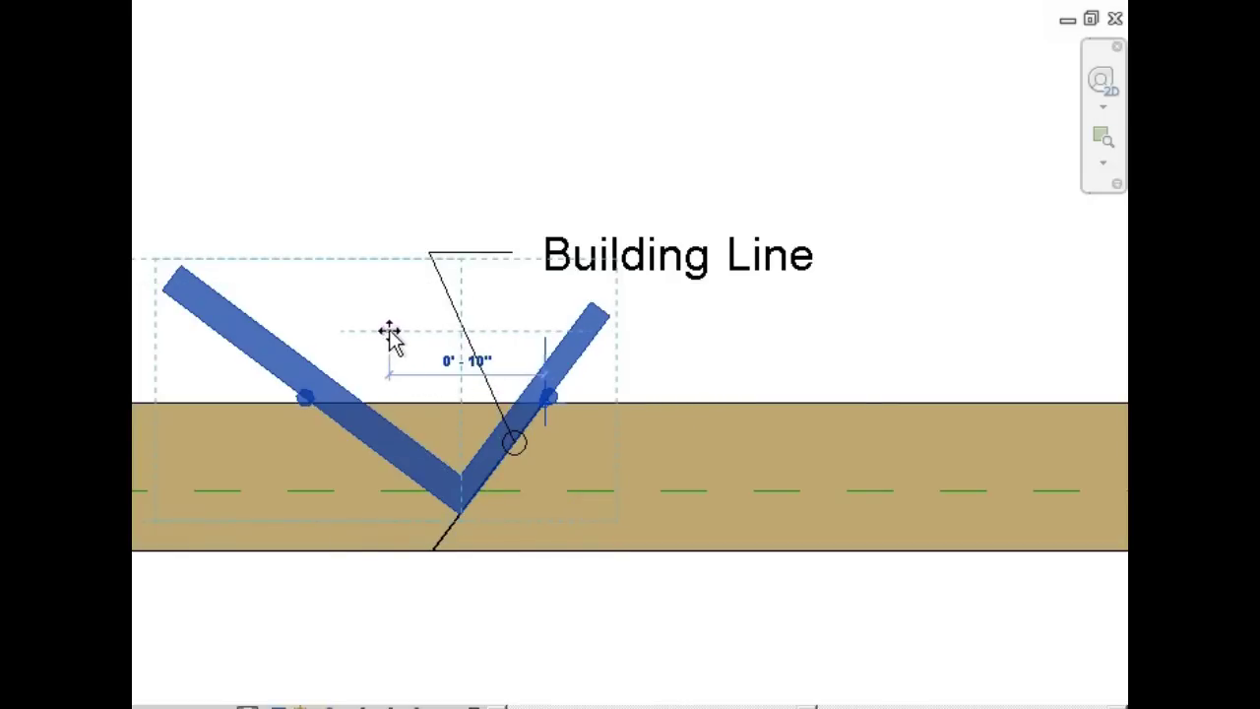
type("1'8")
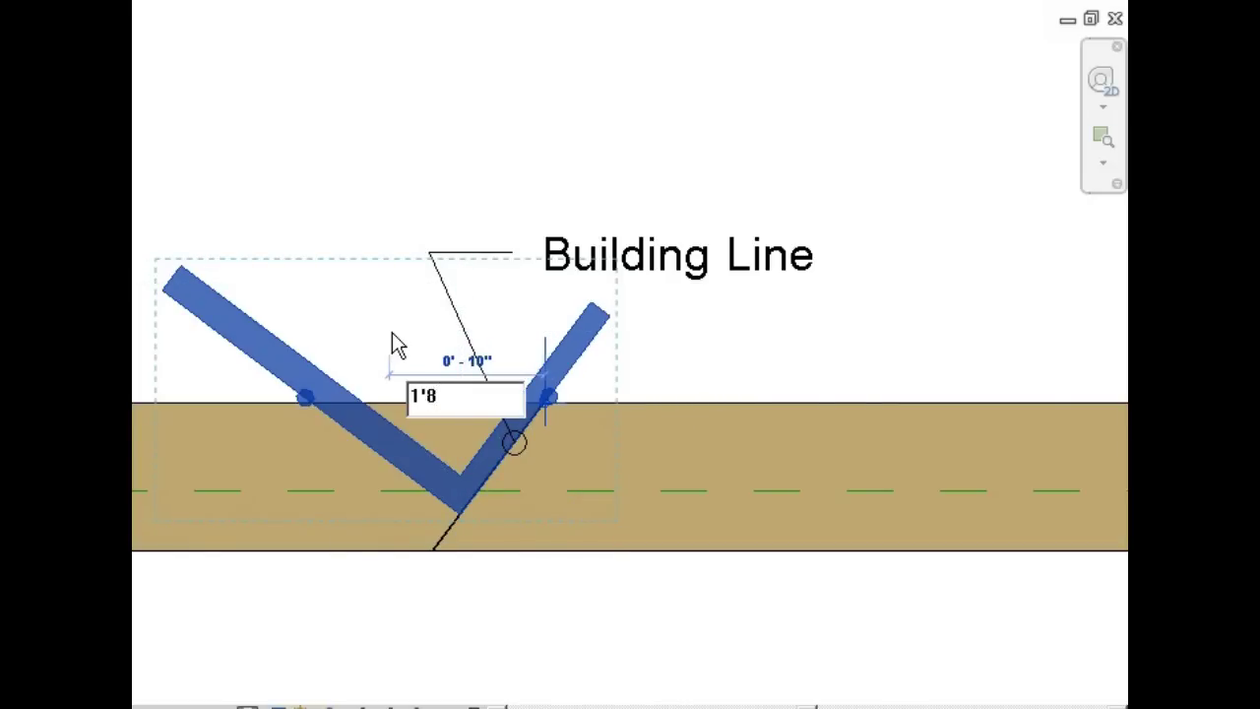
type("\"")
key("Return")
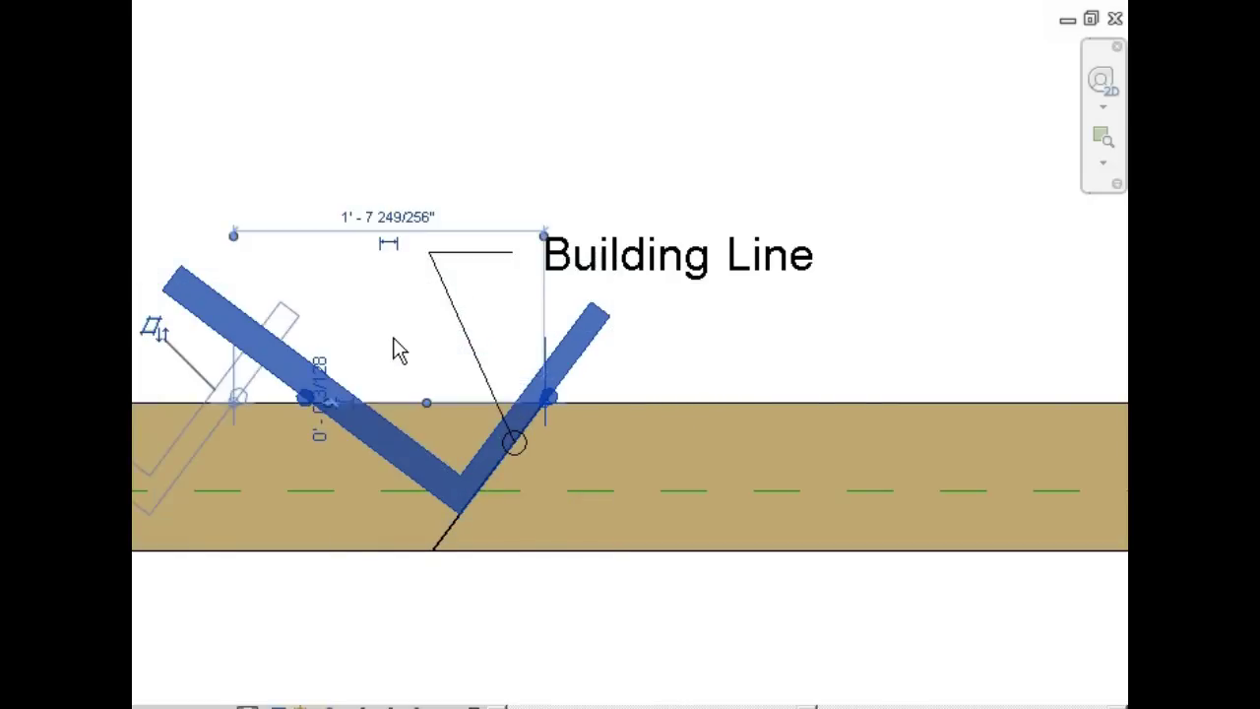
- Draw a line across the rafter's tail end along the square's tongue, from the top edge to the bottom edge
left_click_drag(811, 706, 715, 681)
left_click(673, 615)
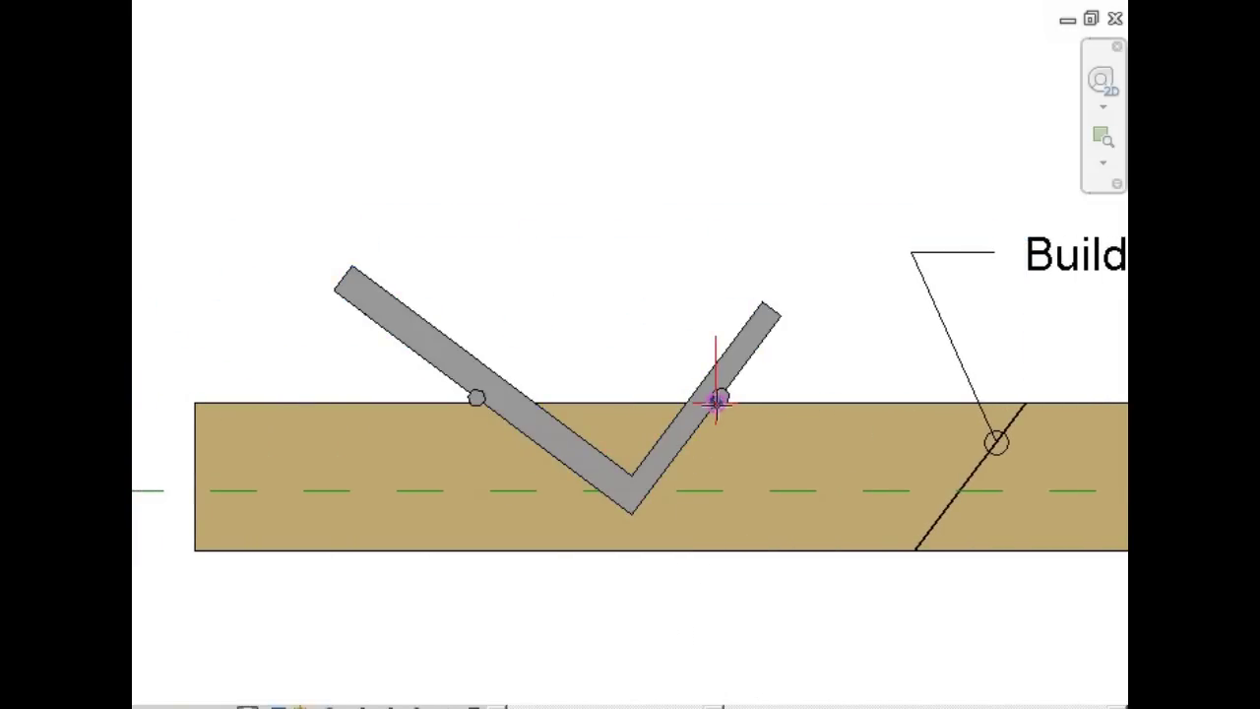
left_click(716, 399)
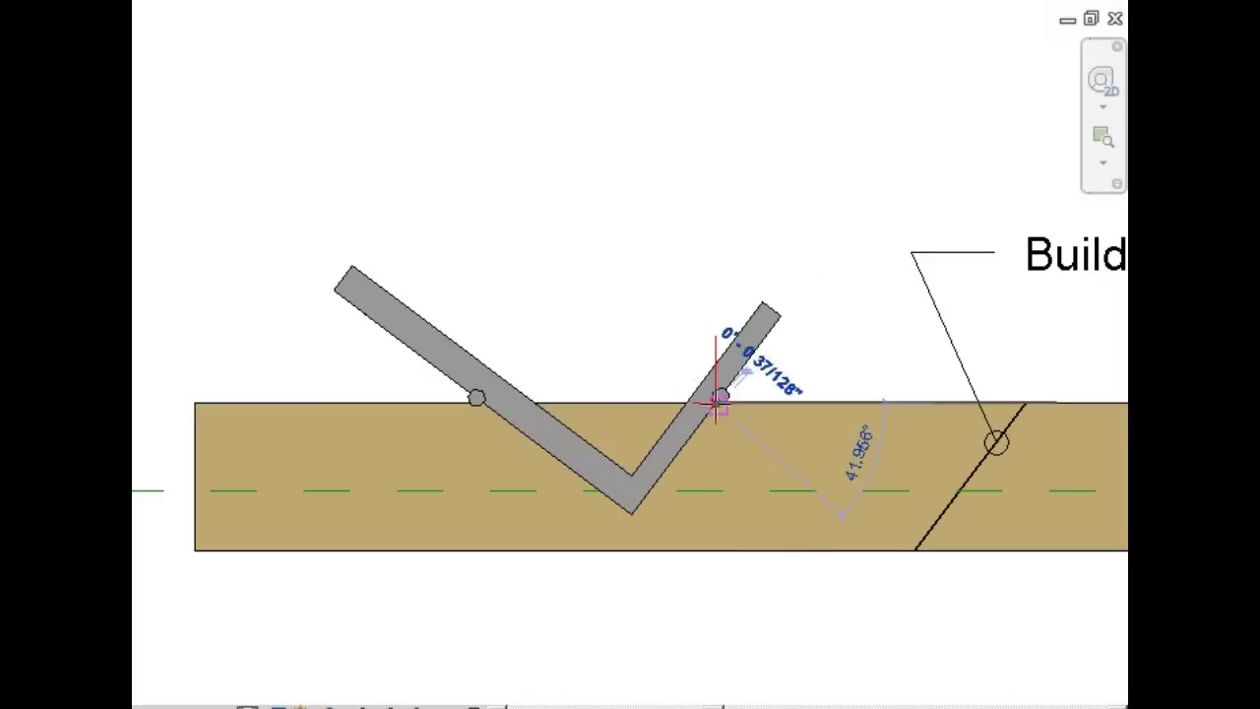
left_click(604, 552)
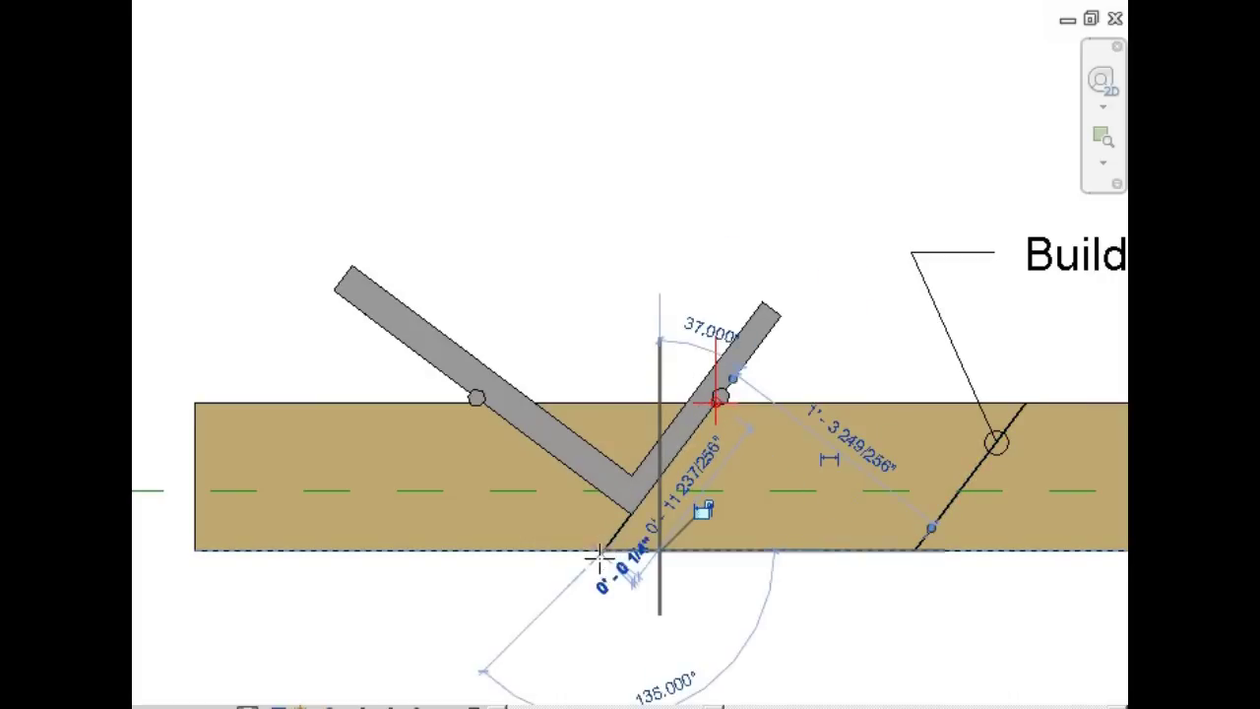
key("Escape")
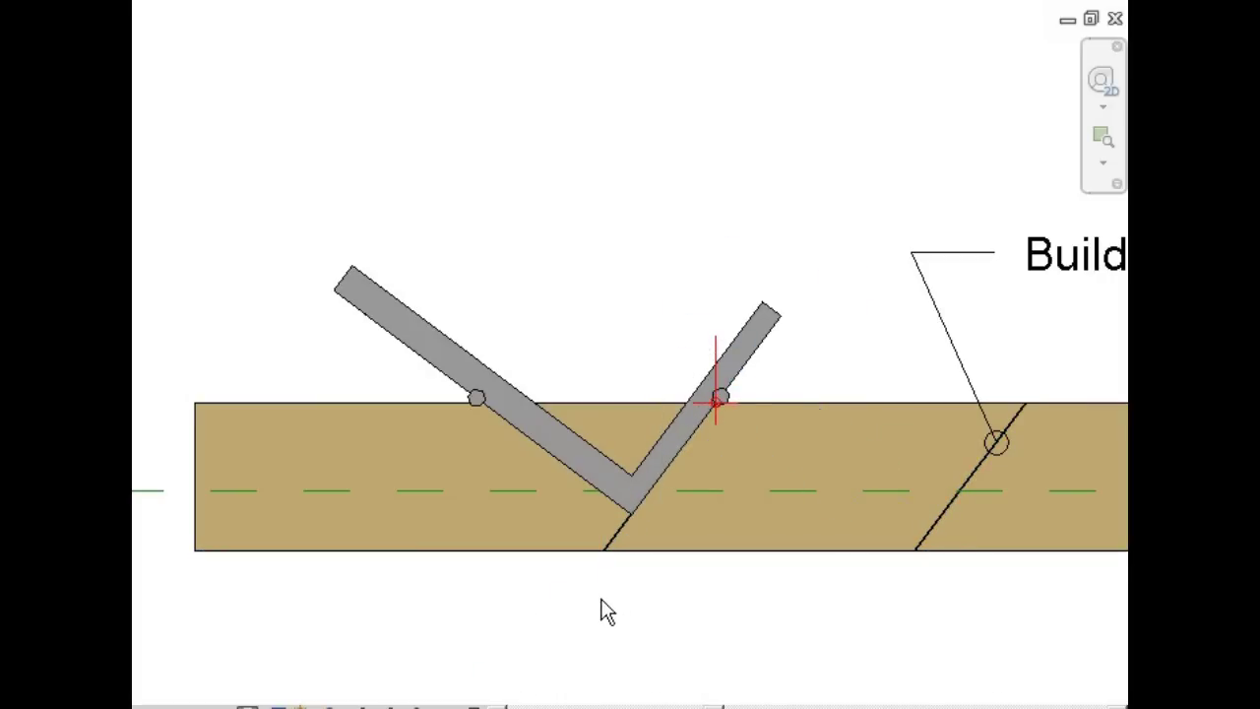
- Add a leader note reading "Fascia Line" to the line drawn along the square's tongue near the rafter's tail
left_click(694, 432)
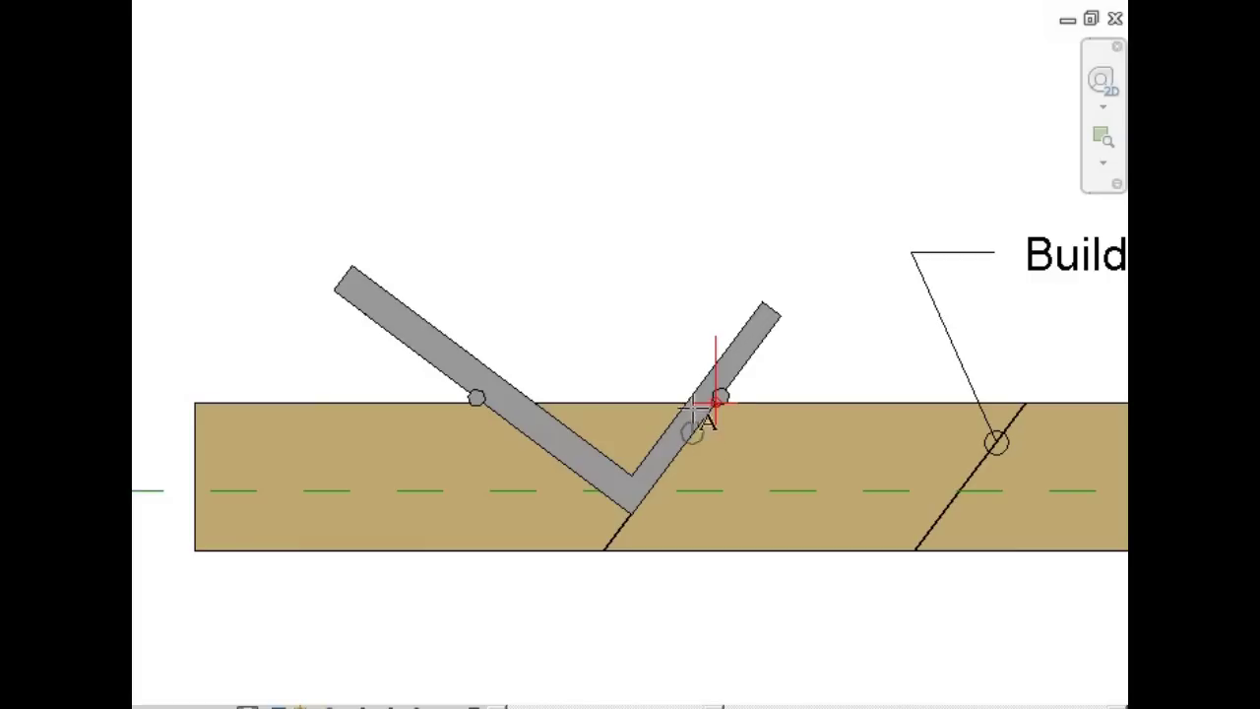
left_click(634, 261)
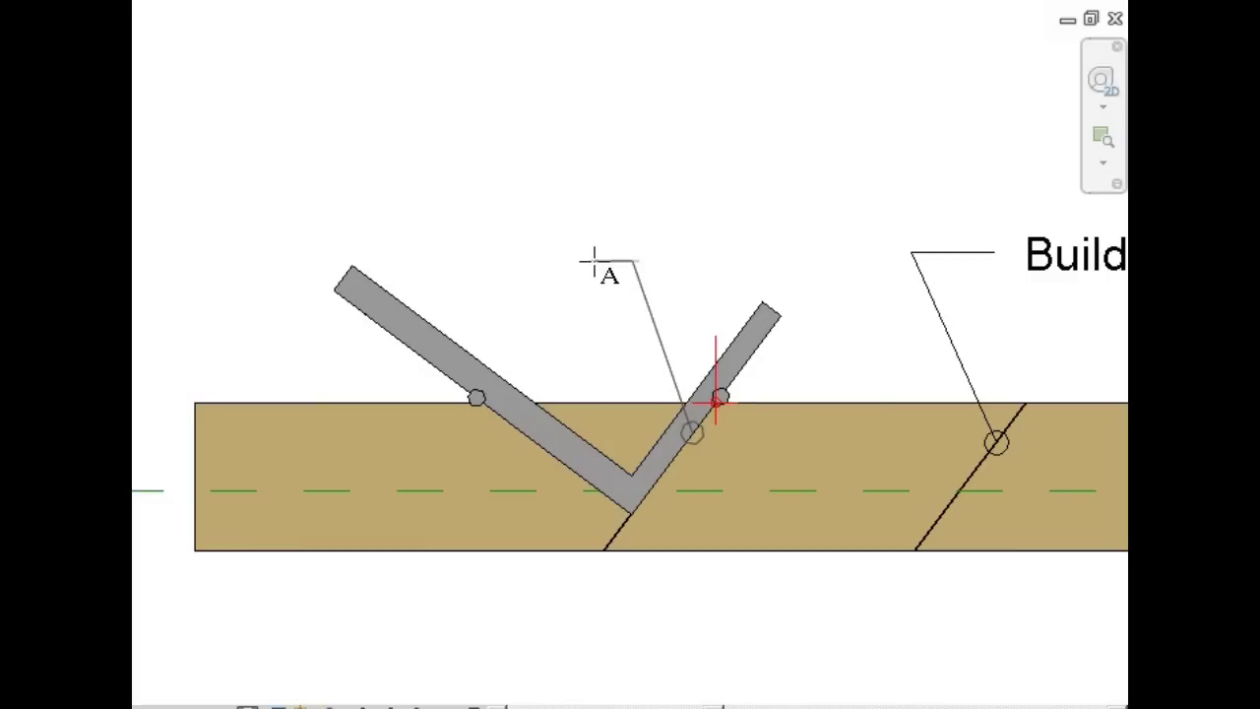
left_click(587, 412)
key("Escape")
key("Escape")
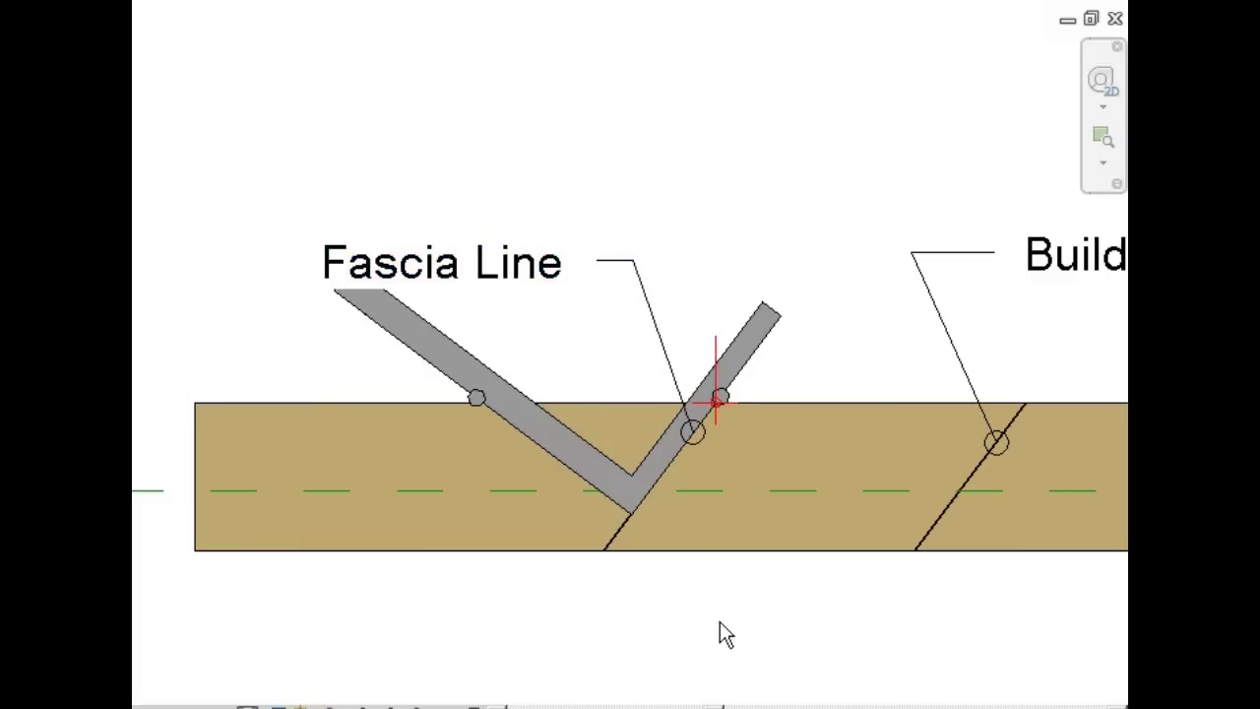
- Rotate the framing square 180° and align its reference points with the rafter's bottom edge
left_click(766, 339)
key("r")
key("o")
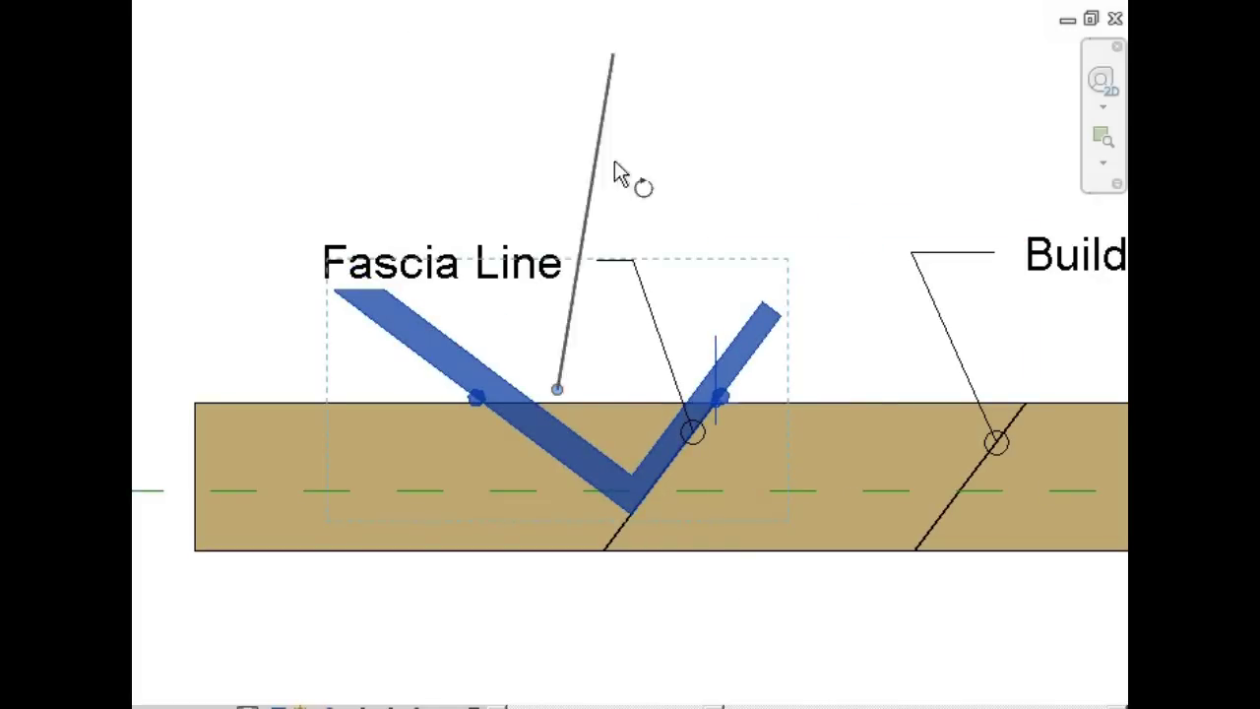
left_click(873, 390)
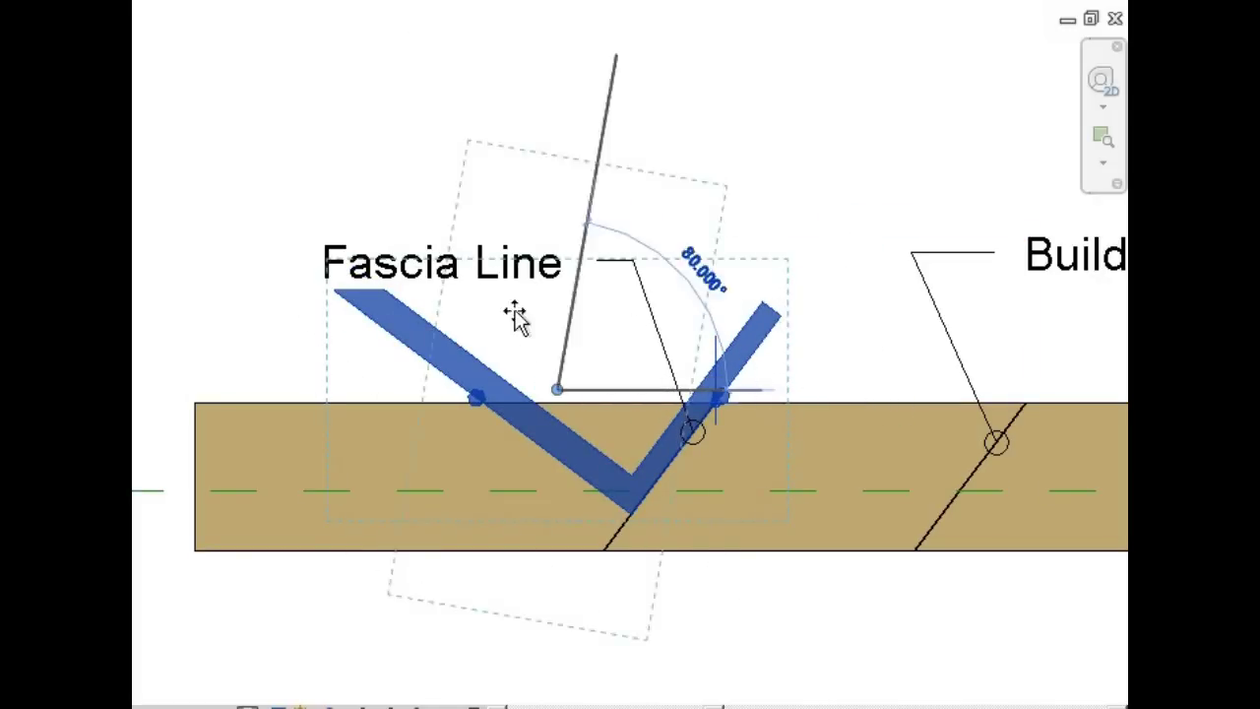
left_click(174, 392)
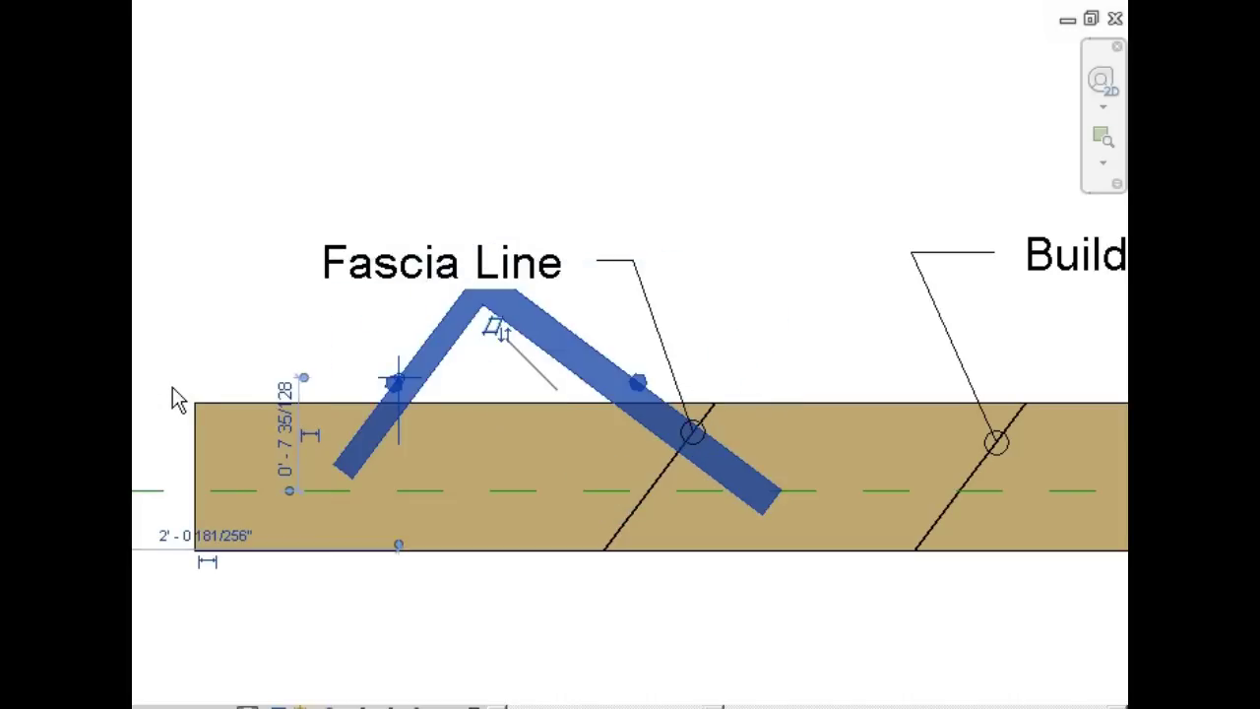
left_click(777, 276)
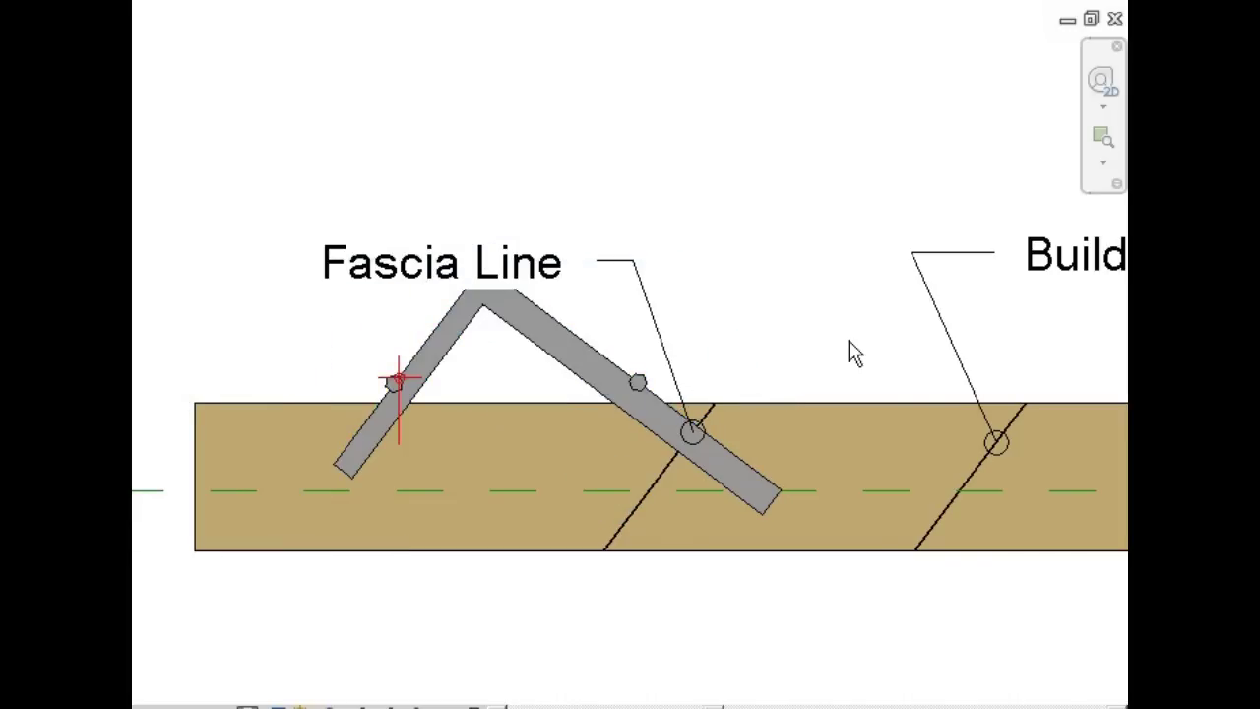
key("a")
key("l")
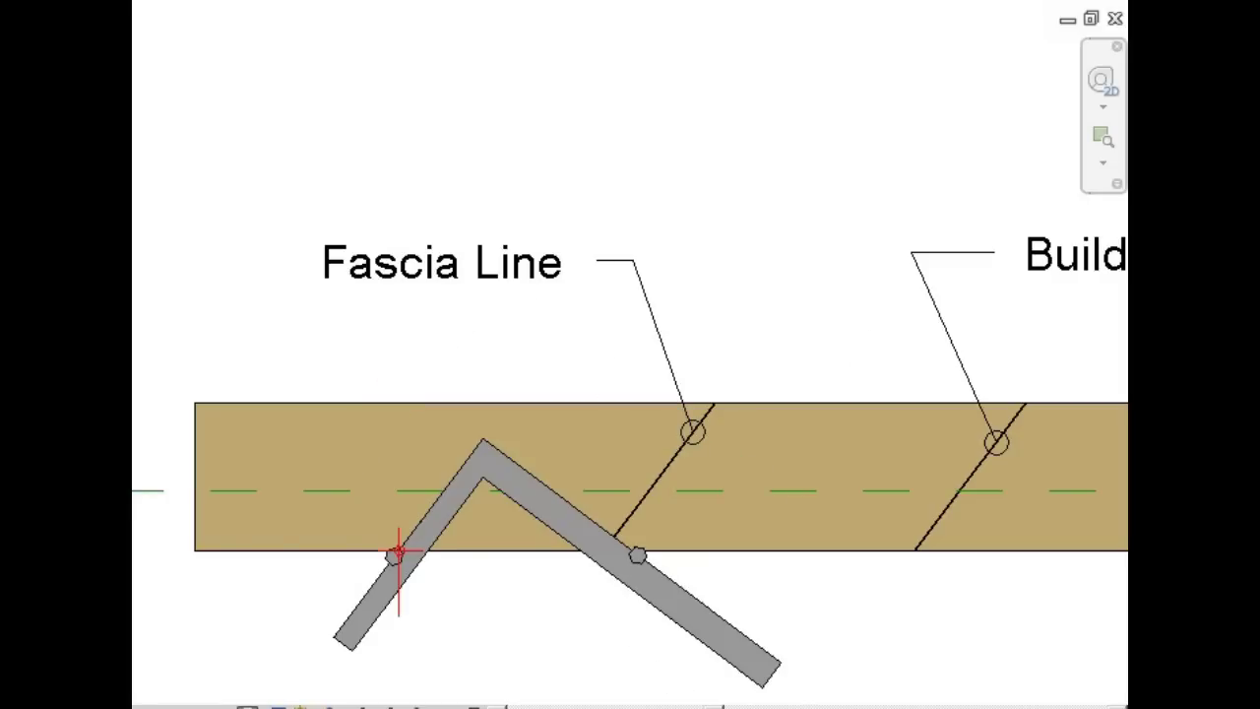
- Measure 7" down the building line from the rafter's top edge with a line and mark the point with a short tick
left_click_drag(712, 706, 800, 706)
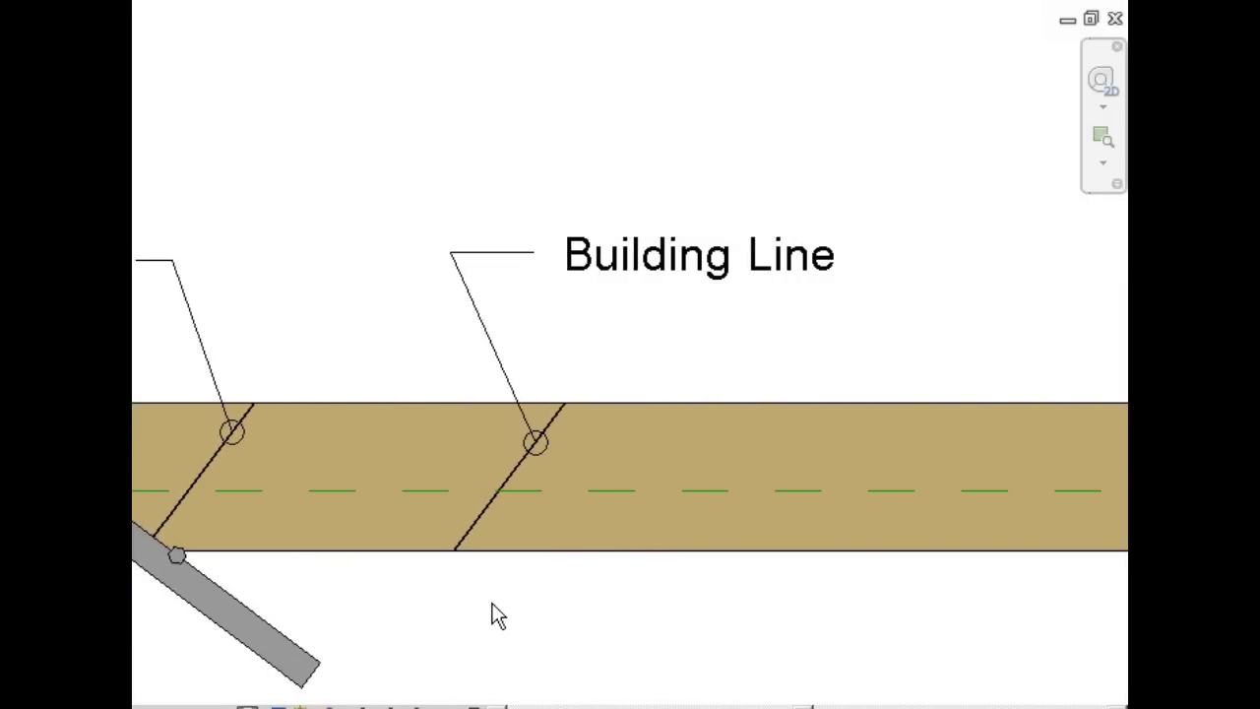
left_click(564, 402)
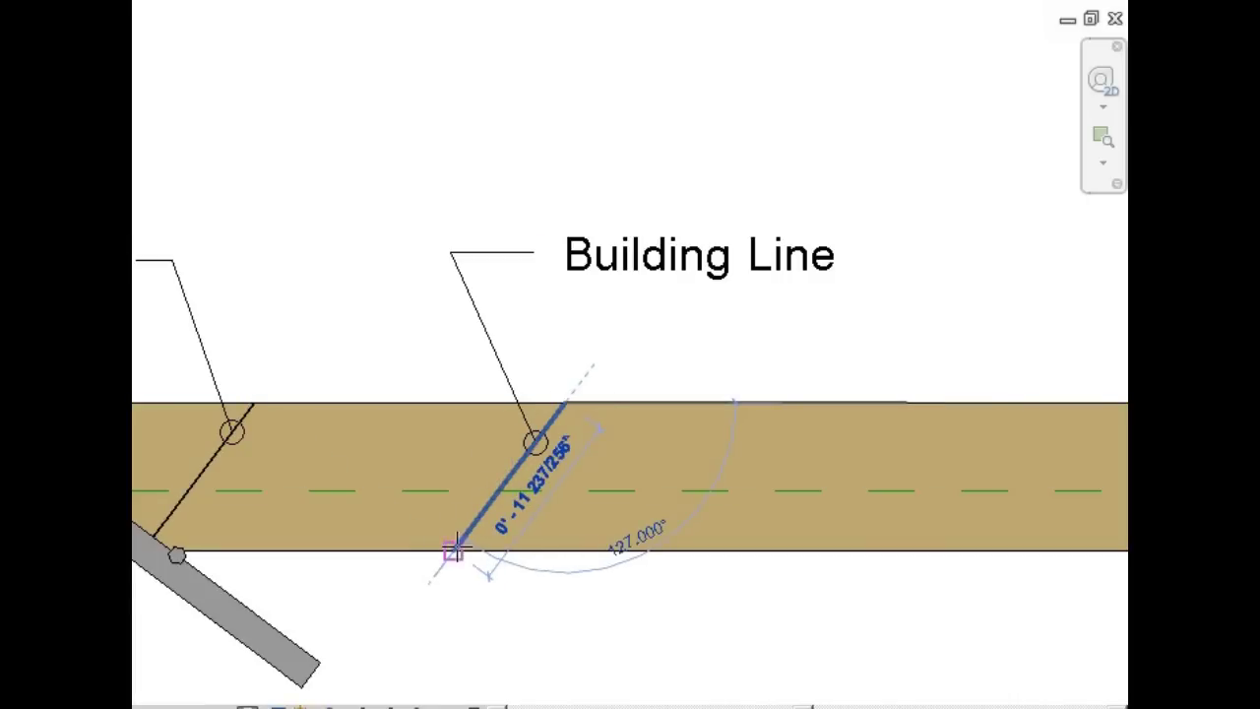
type("7")
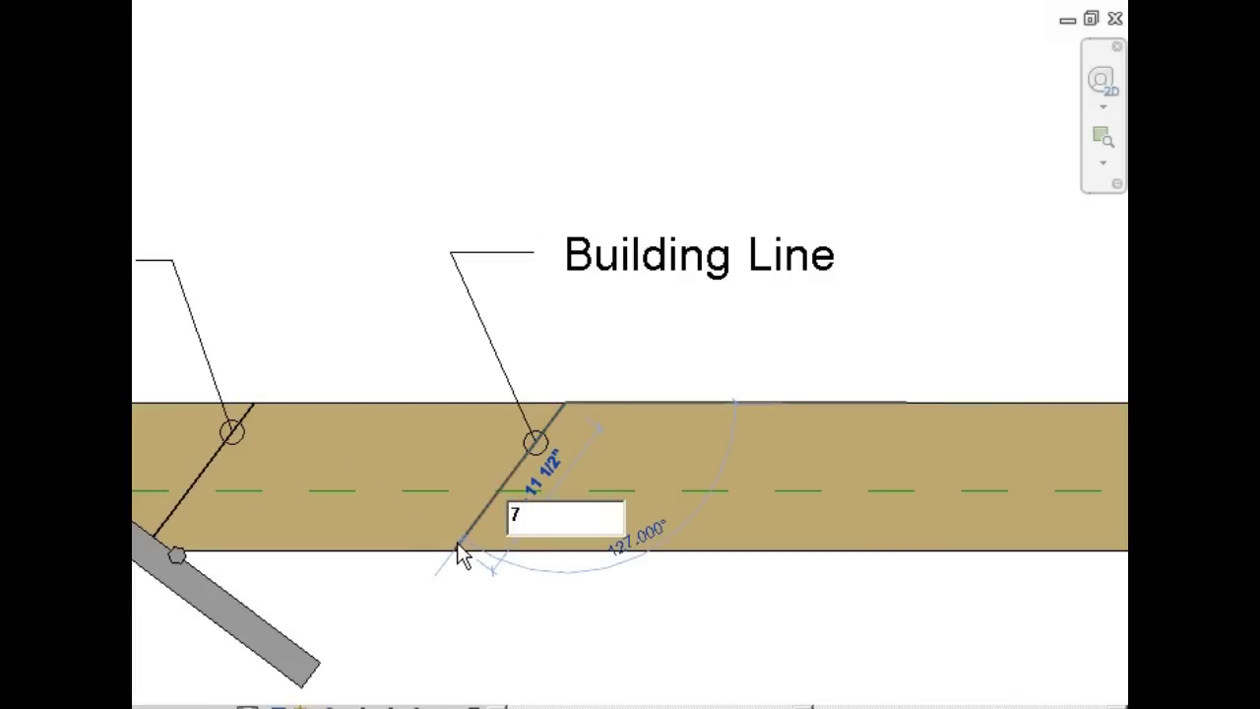
type("\"")
key("Return")
left_click(501, 488)
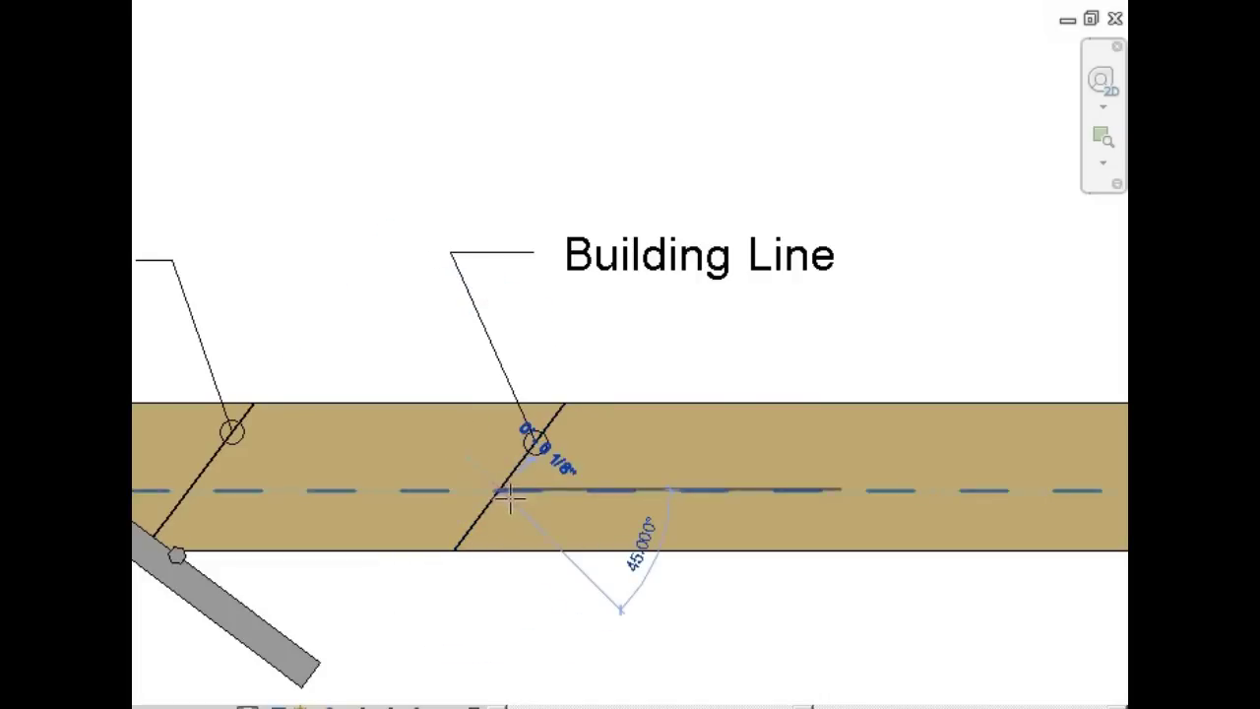
left_click(512, 499)
key("Escape")
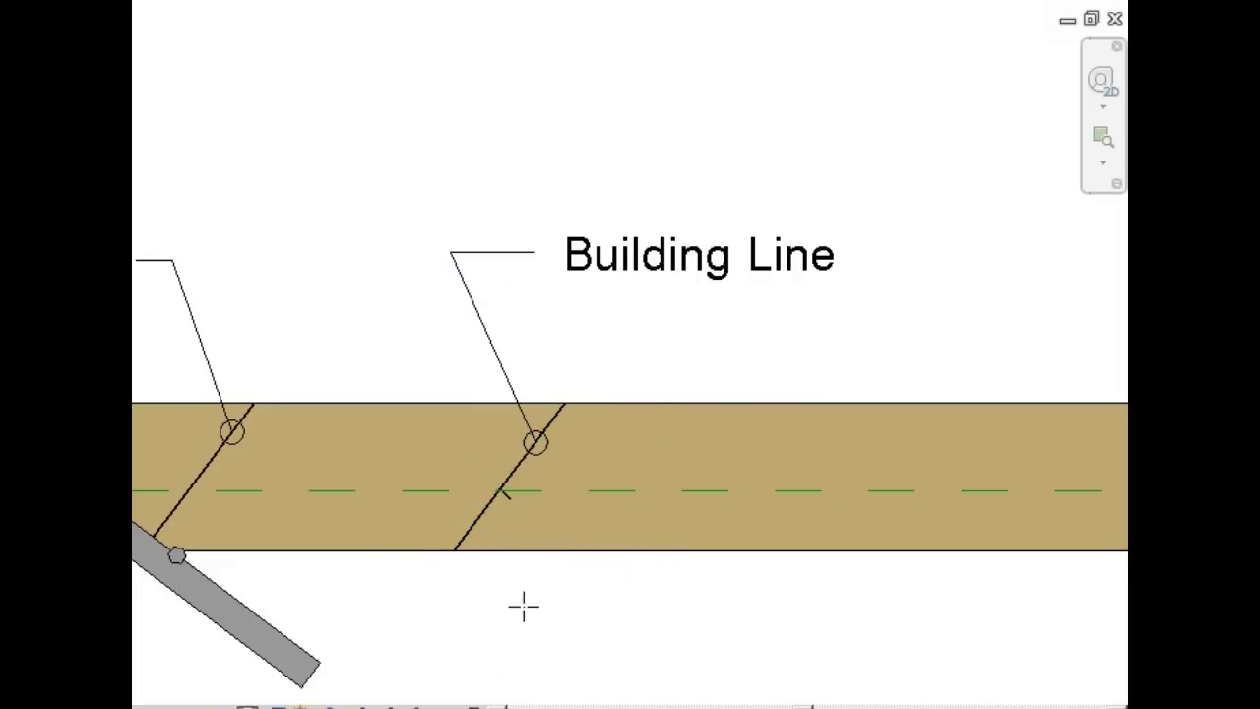
- Move the framing square horizontally along the rafter until its blade's upper edge meets the 7" mark on the building line
left_click_drag(804, 706, 773, 706)
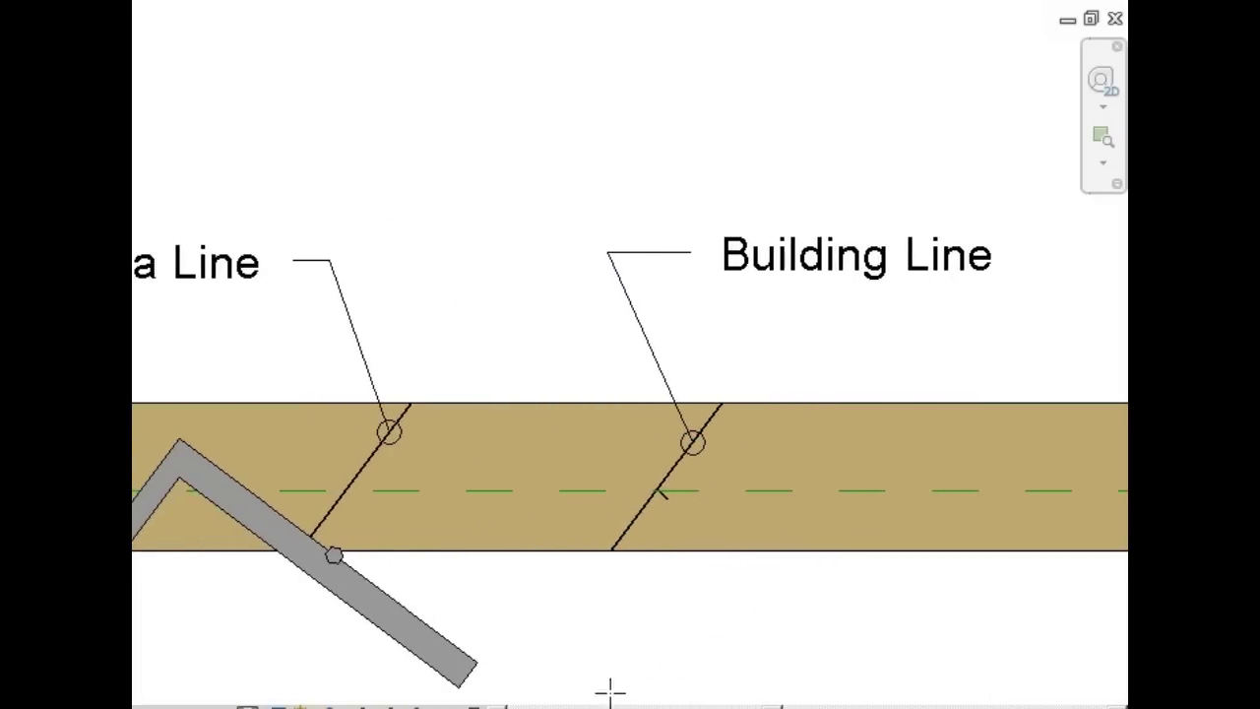
left_click(463, 658)
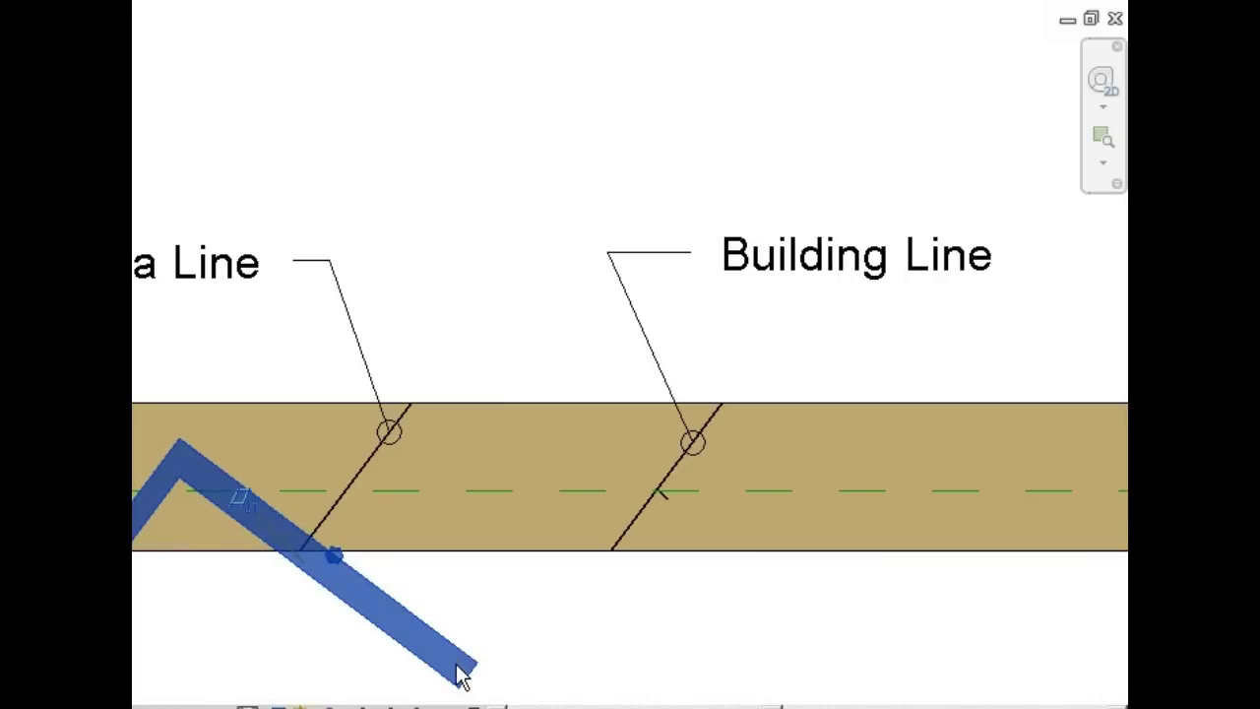
key("m")
key("v")
left_click(248, 491)
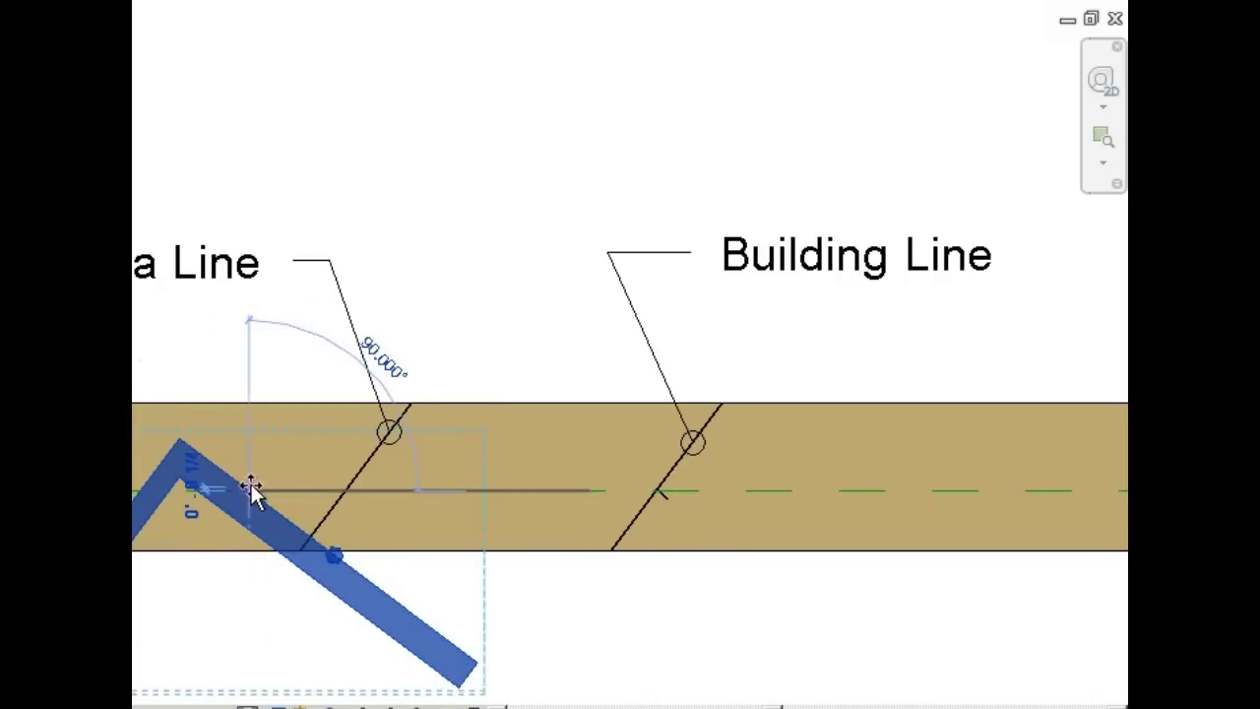
left_click(657, 491)
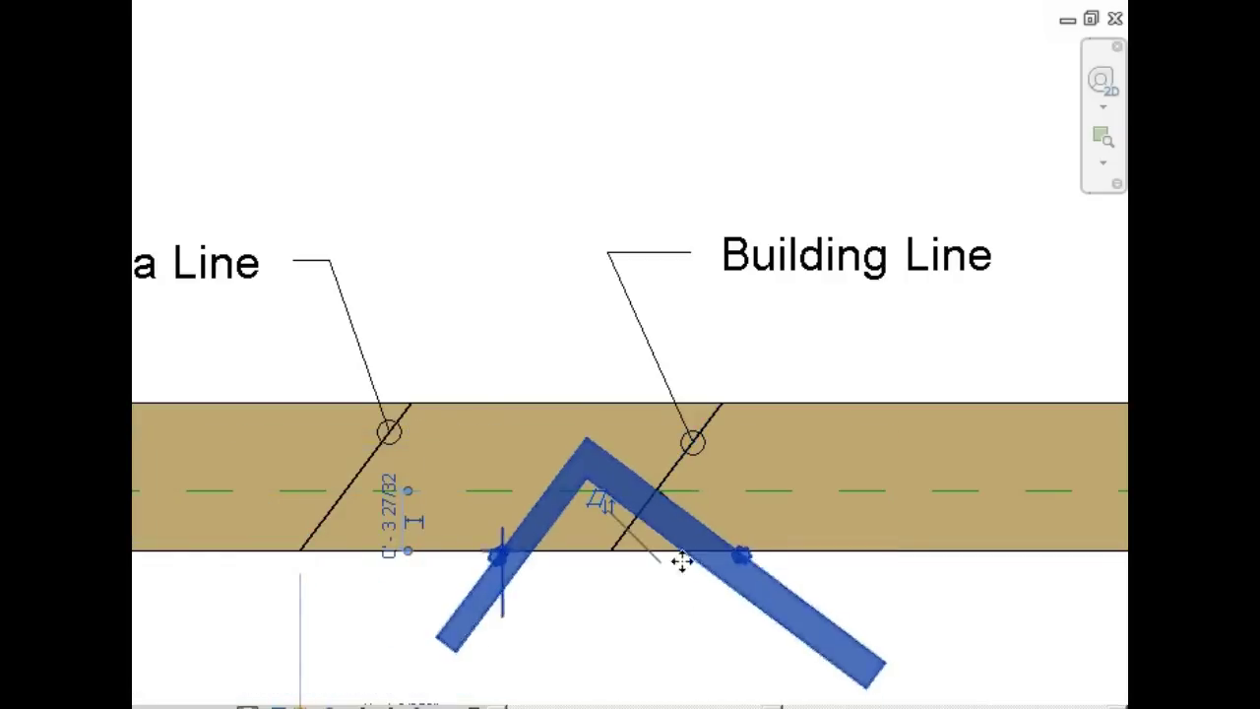
left_click(664, 652)
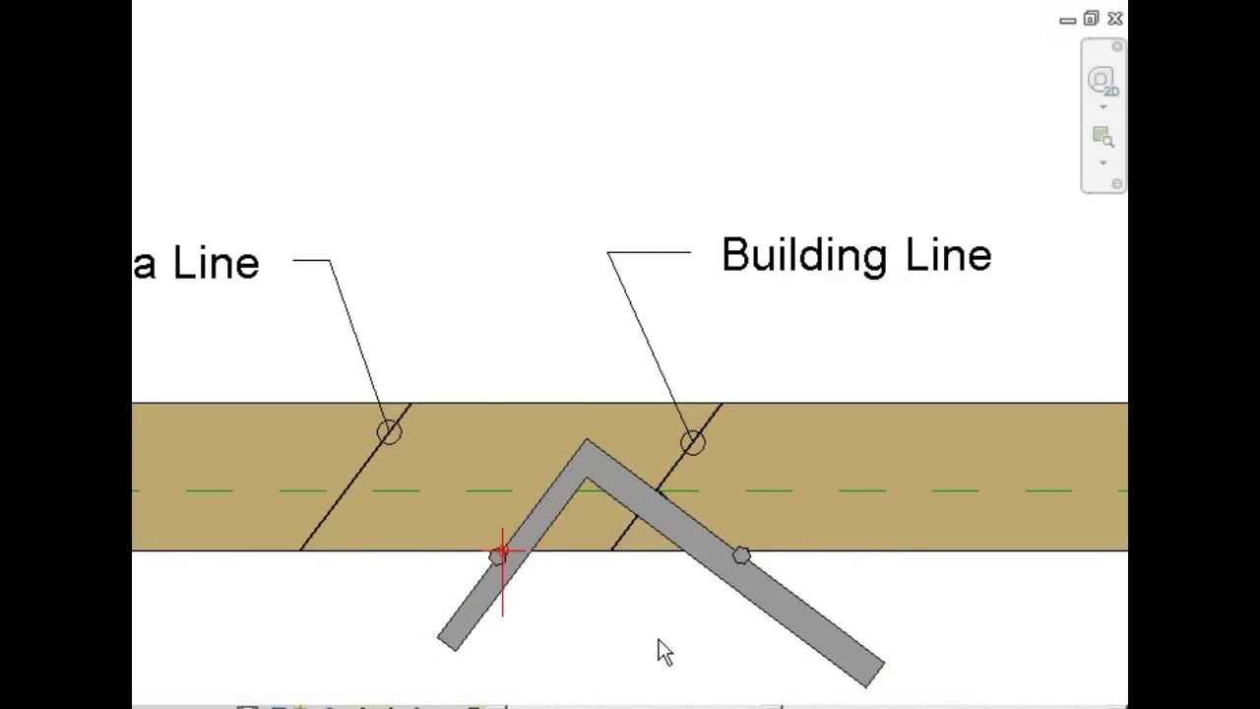
- Draw a line along the square's blade from the 7" mark to the rafter's bottom edge and label it "Seat Cut" with a leader note
left_click(655, 489)
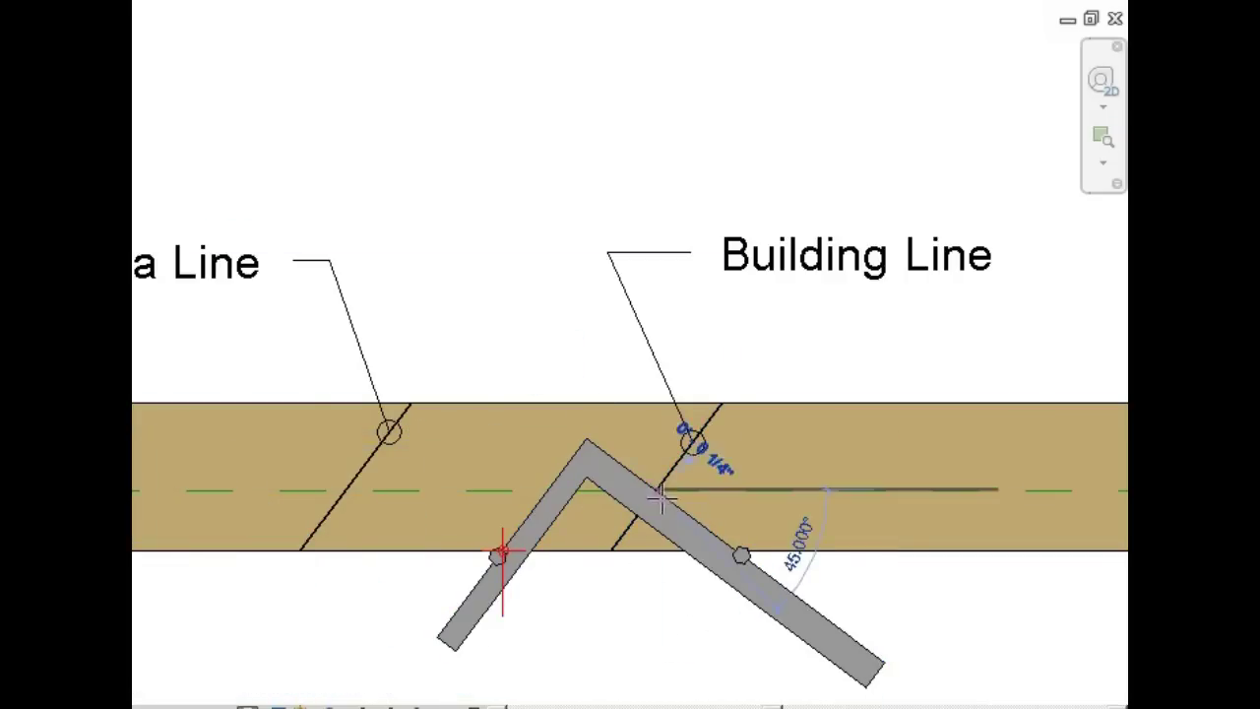
left_click(738, 550)
key("Escape")
key("Escape")
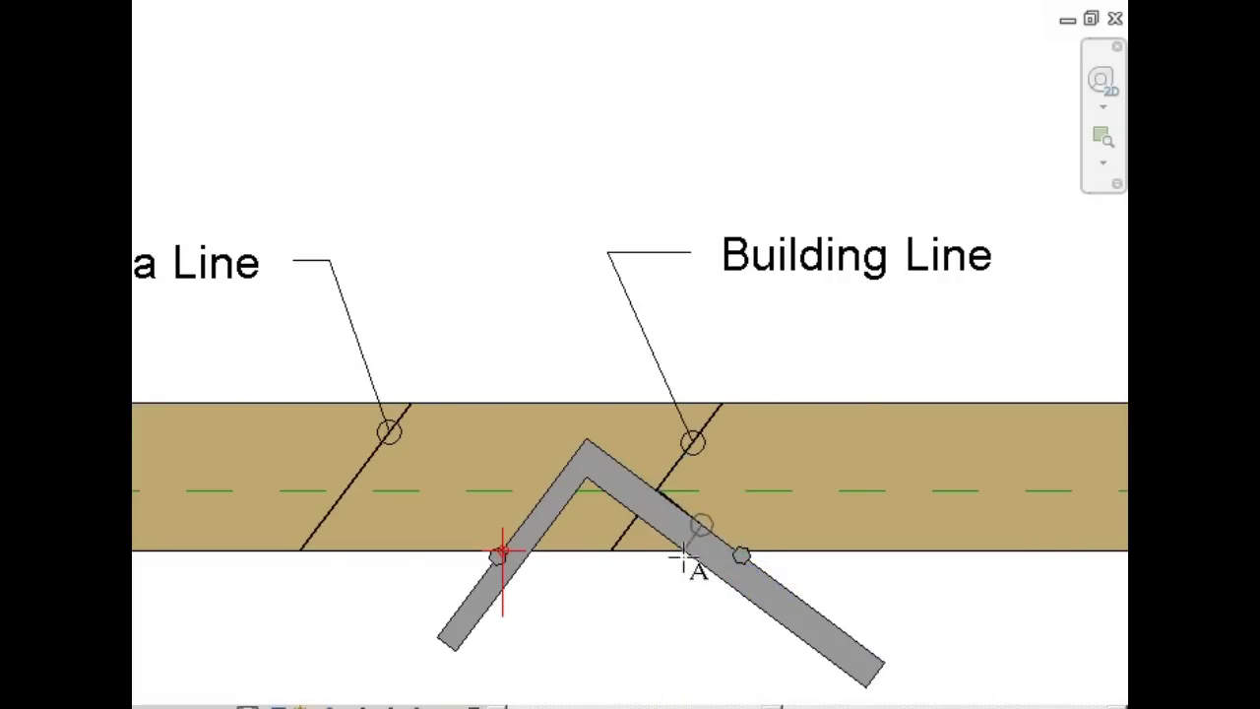
left_click(673, 638)
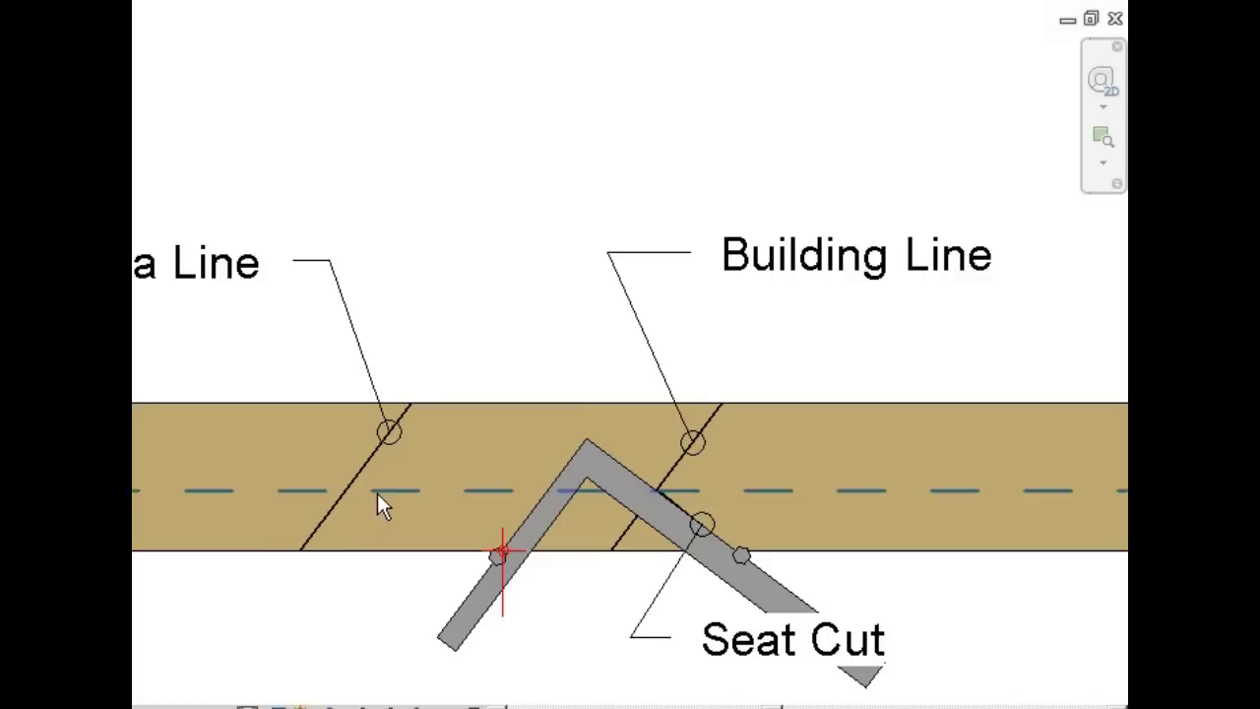
- Measure 6" down the fascia line from the rafter's top edge with a line and mark the point with a short tick
left_click(412, 403)
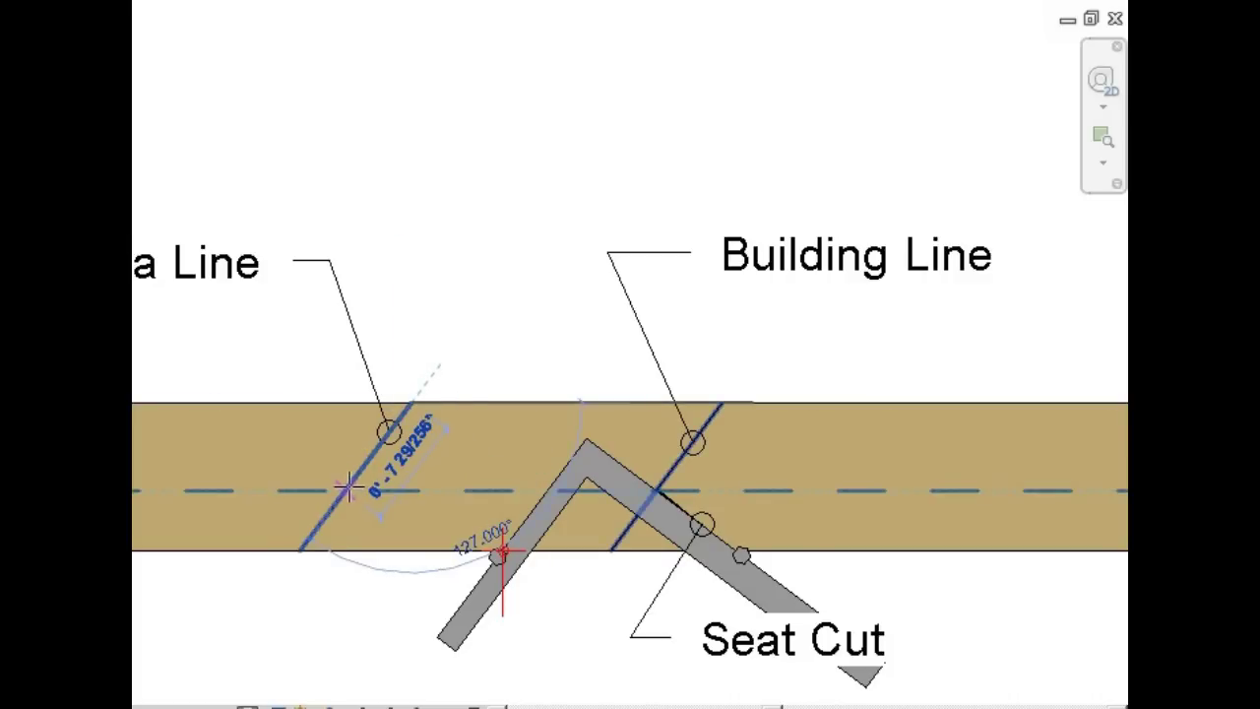
type("6")
type("'")
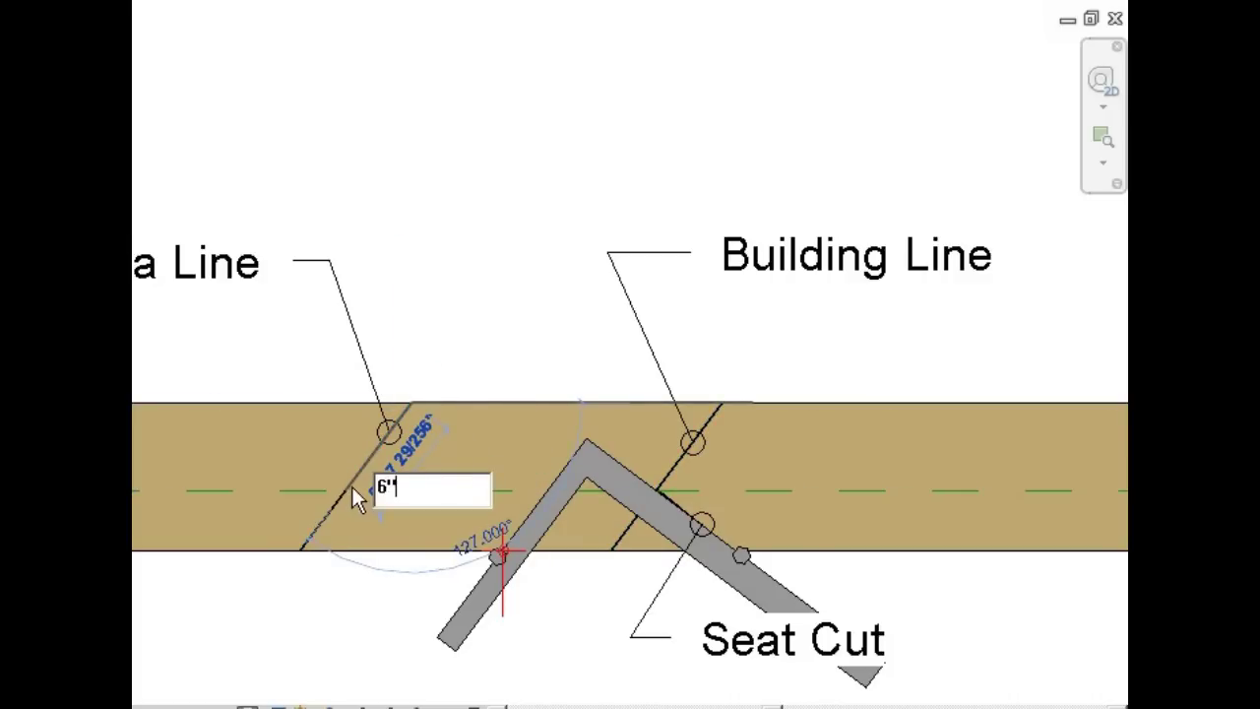
key("BackSpace")
type("\"")
key("Return")
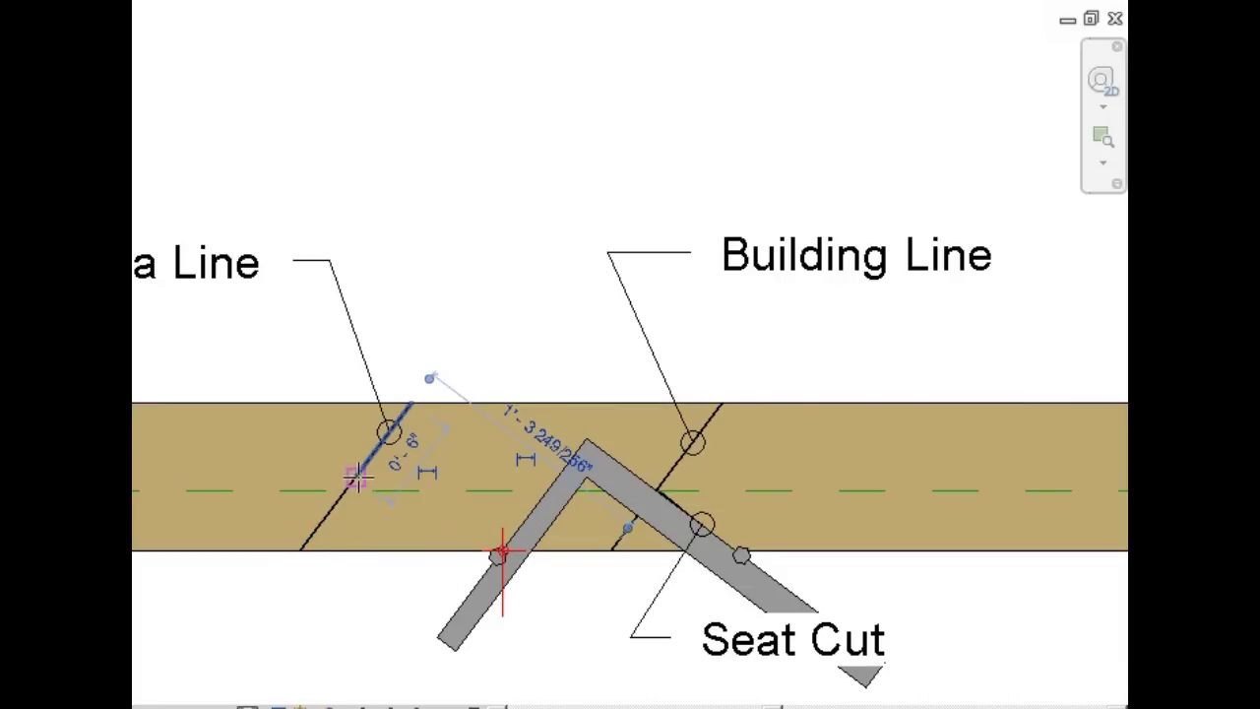
left_click(355, 481)
left_click(366, 483)
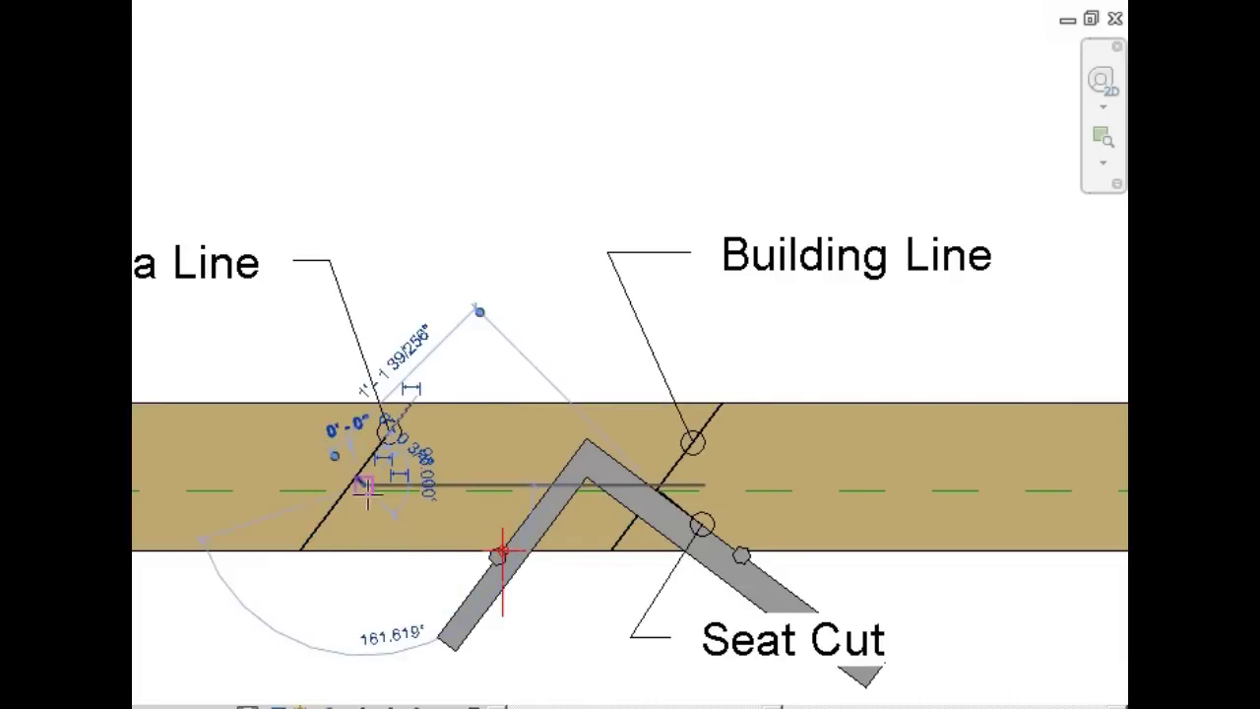
key("Escape")
key("Escape")
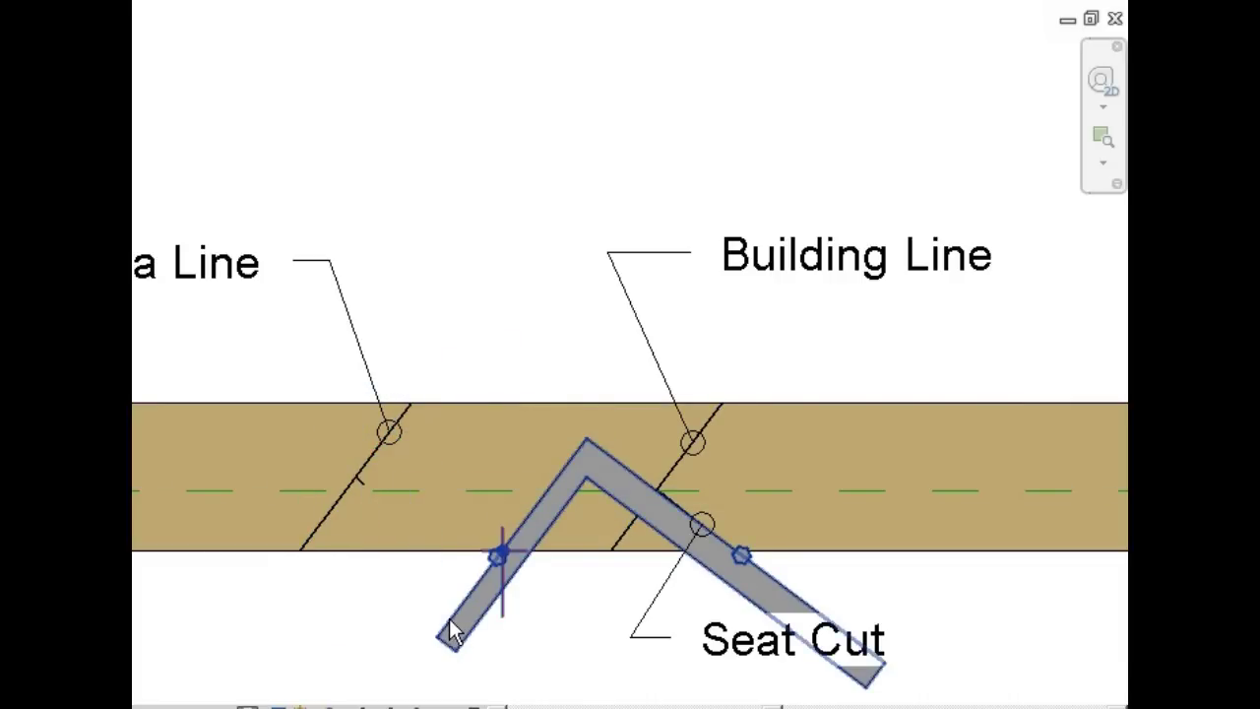
- Move the framing square horizontally along the rafter until its blade's upper edge meets the 6" mark on the fascia line
left_click(451, 632)
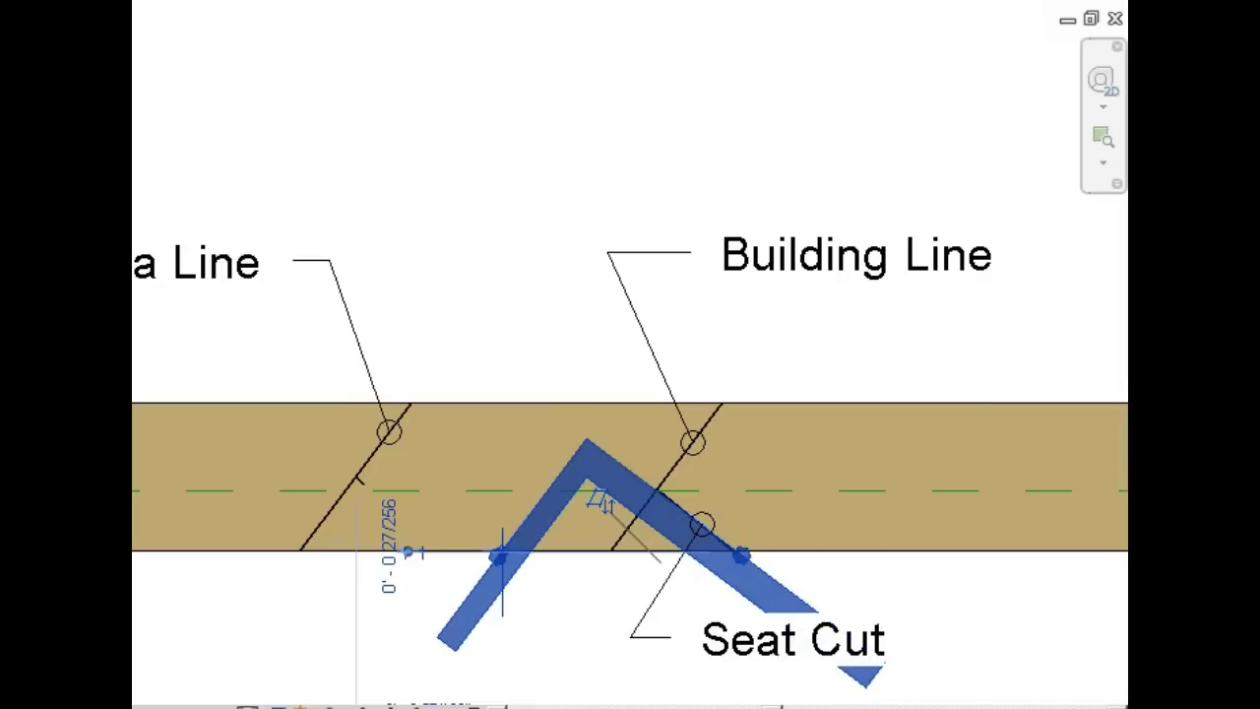
key("m")
key("v")
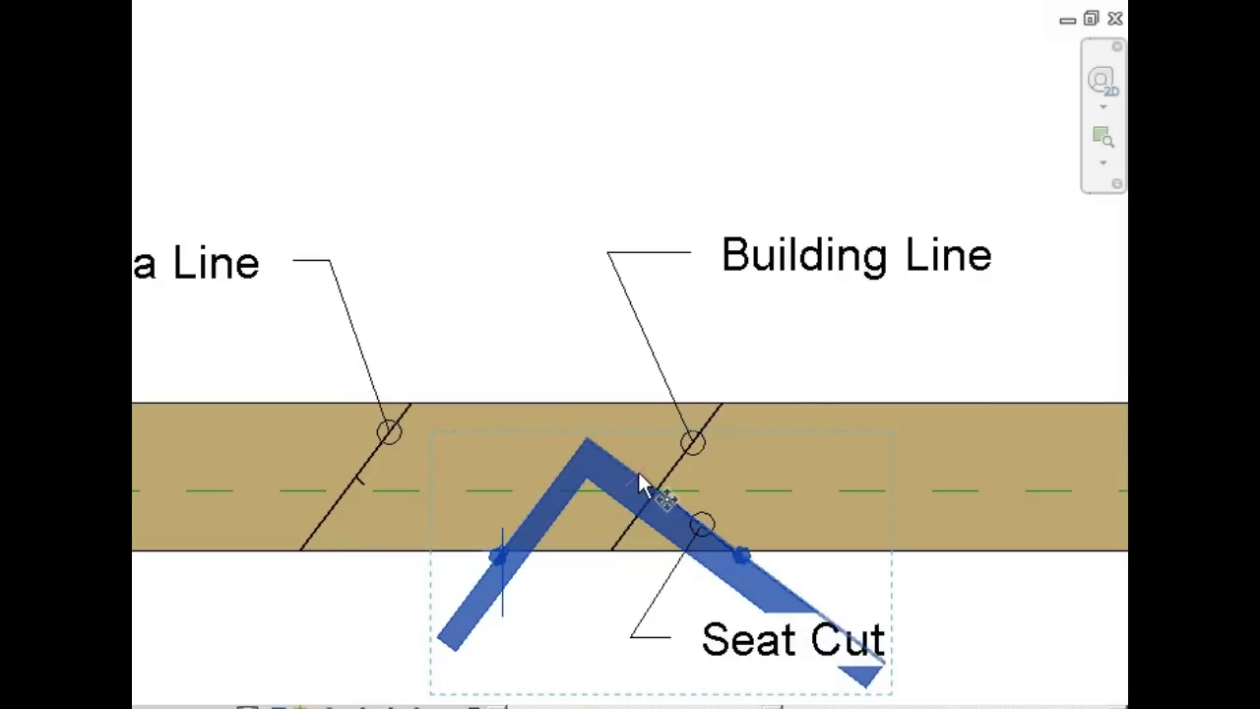
left_click_drag(638, 473, 356, 474)
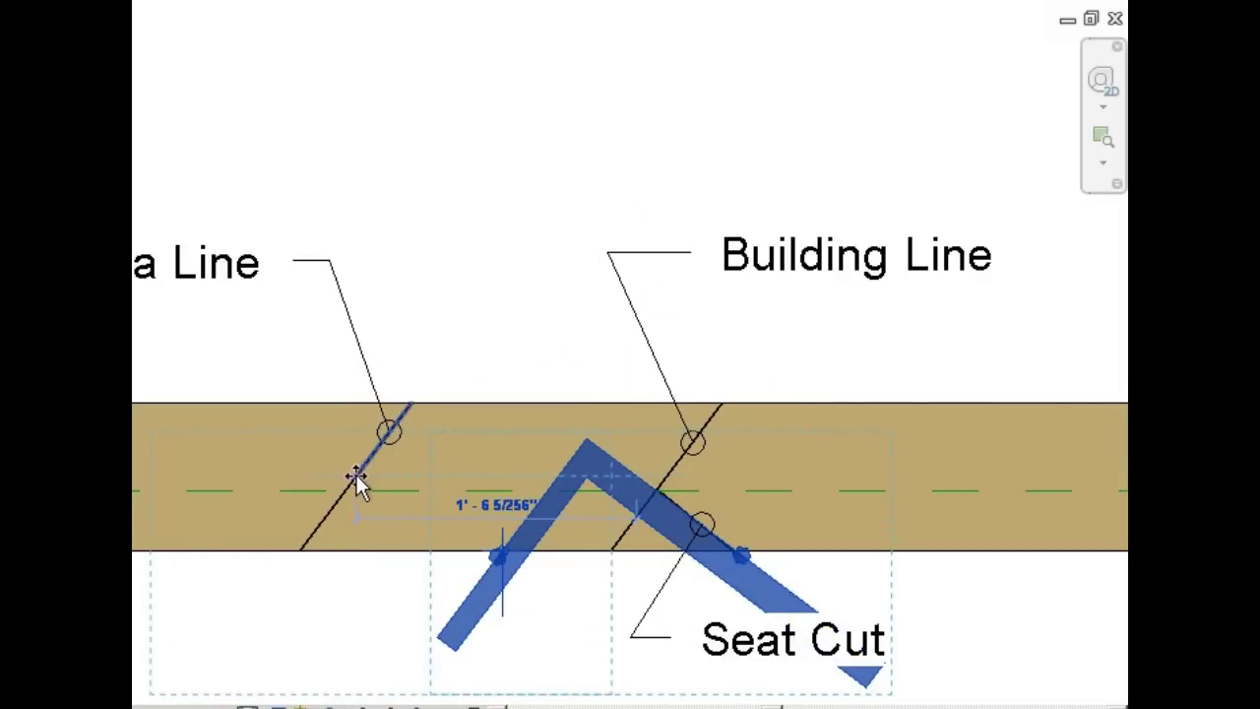
left_click(358, 476)
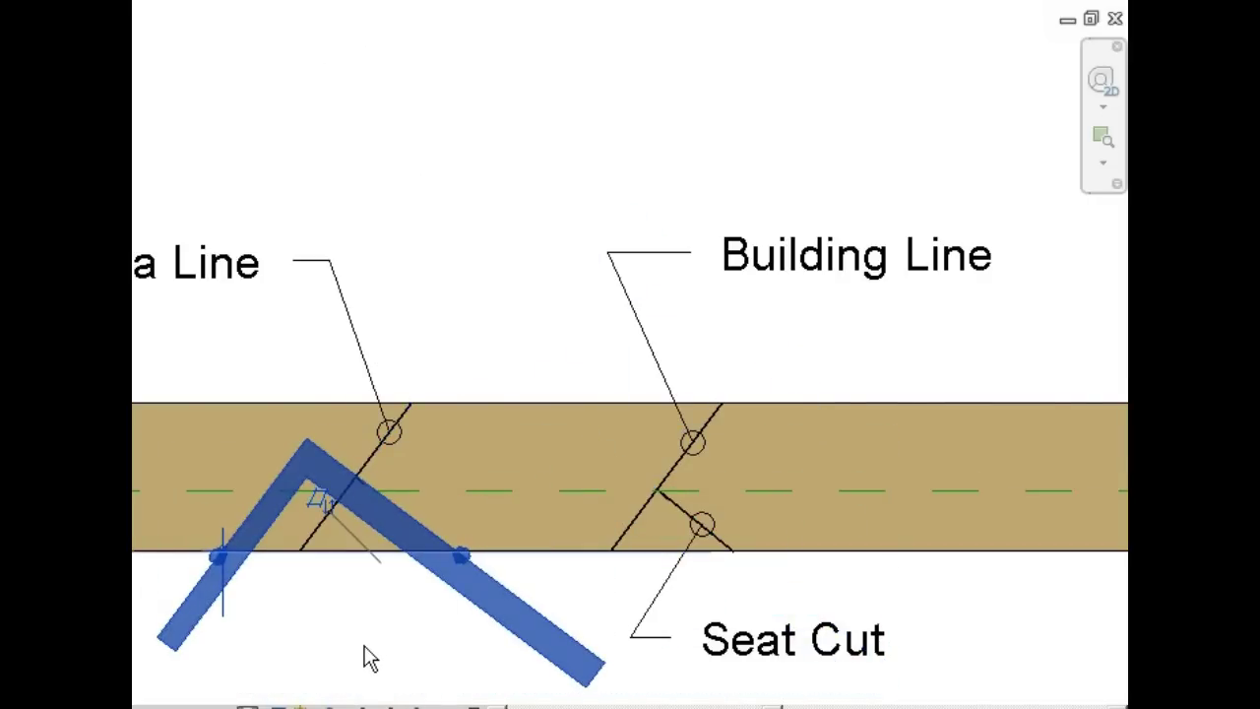
- Draw a detail line along the square's blade from the 6" mark on the fascia line to the rafter's bottom edge
key("d")
key("l")
left_click(358, 478)
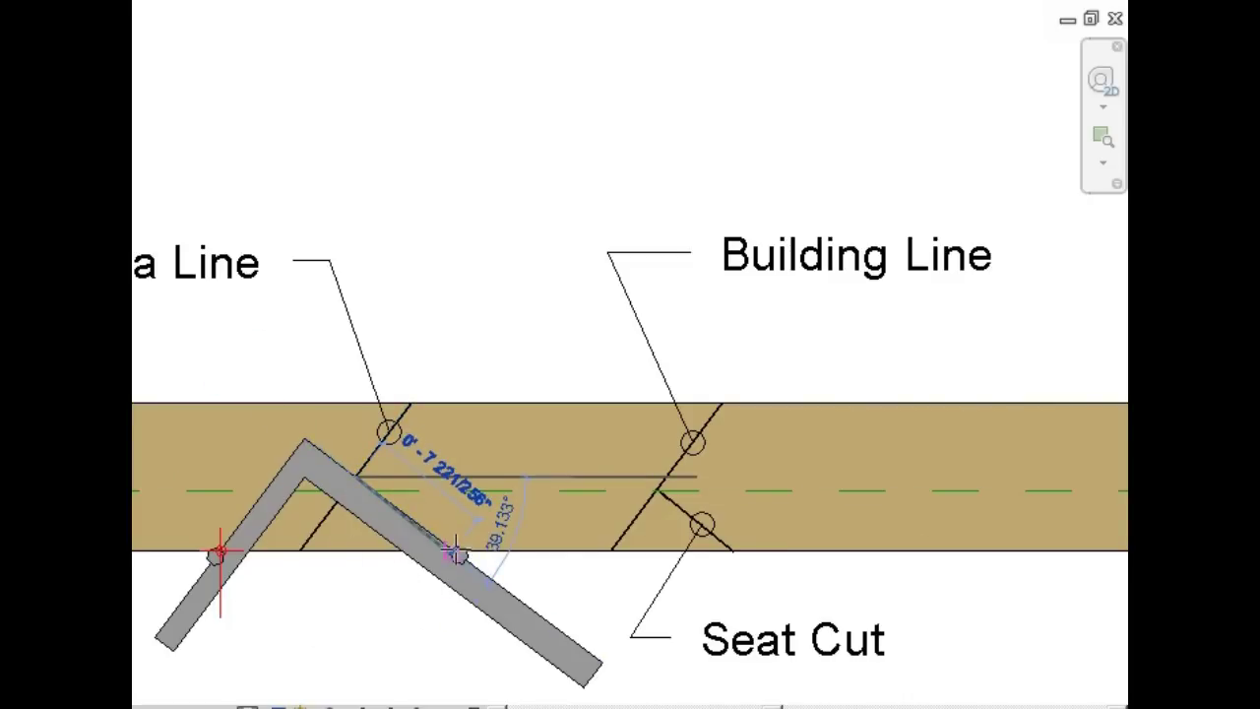
key("Escape")
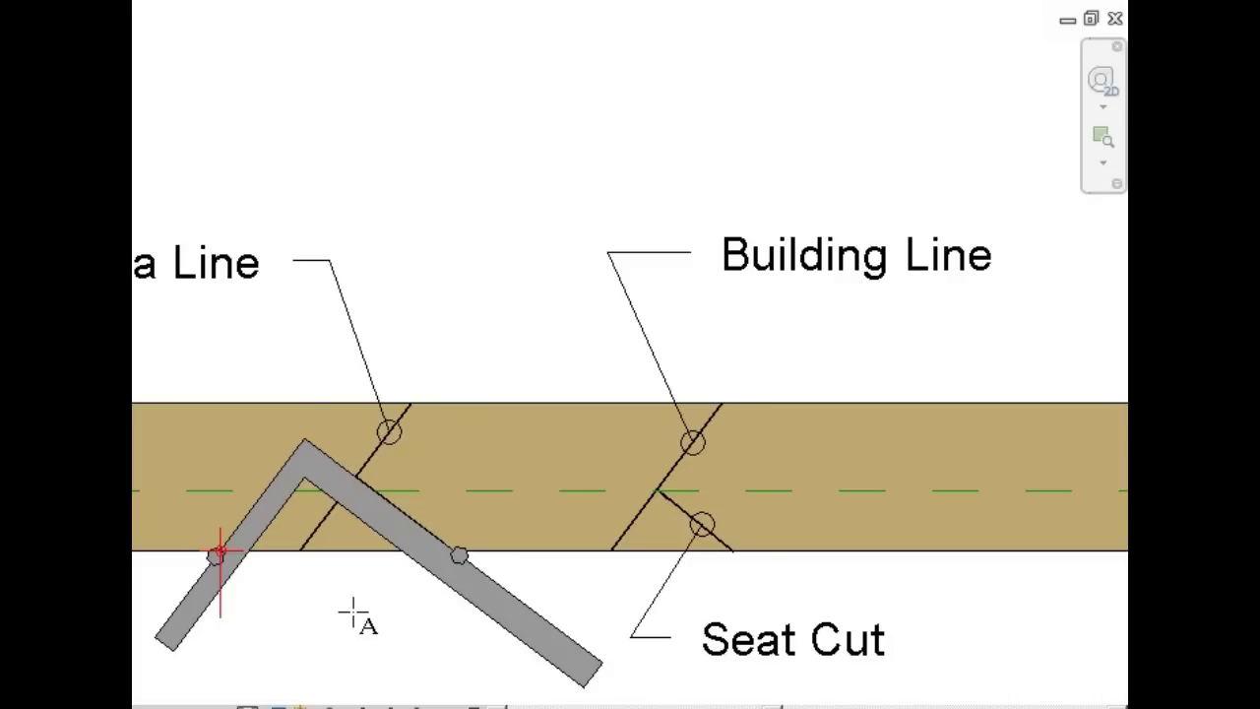
- Add a leader note reading "Plancher Cut" to the line running from the fascia line to the rafter's bottom edge
left_click(406, 514)
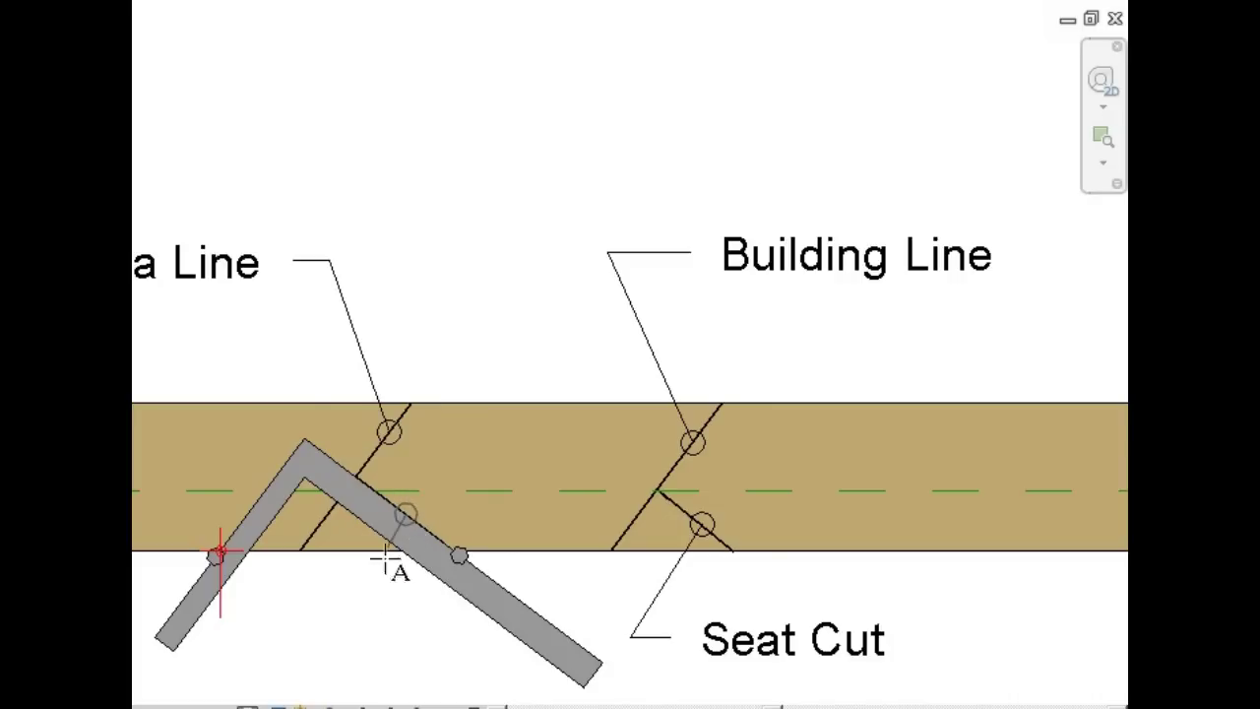
left_click(449, 638)
left_click(392, 638)
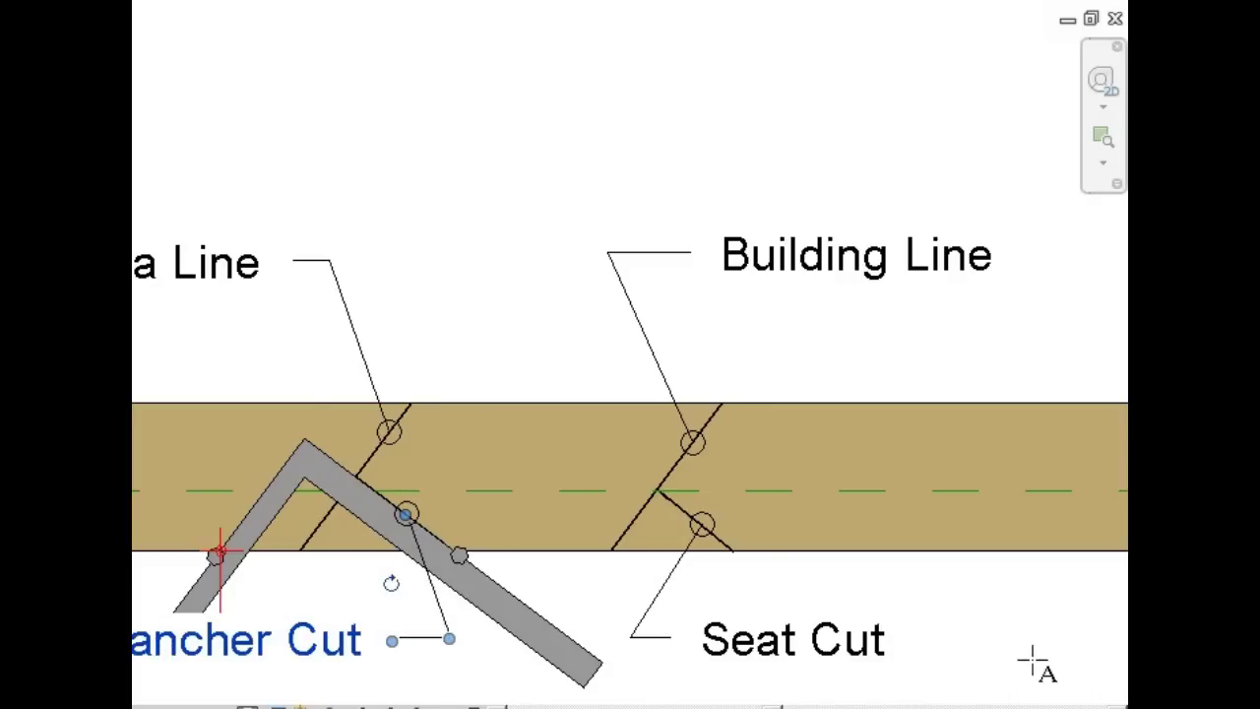
middle_click_drag(600, 666, 745, 667)
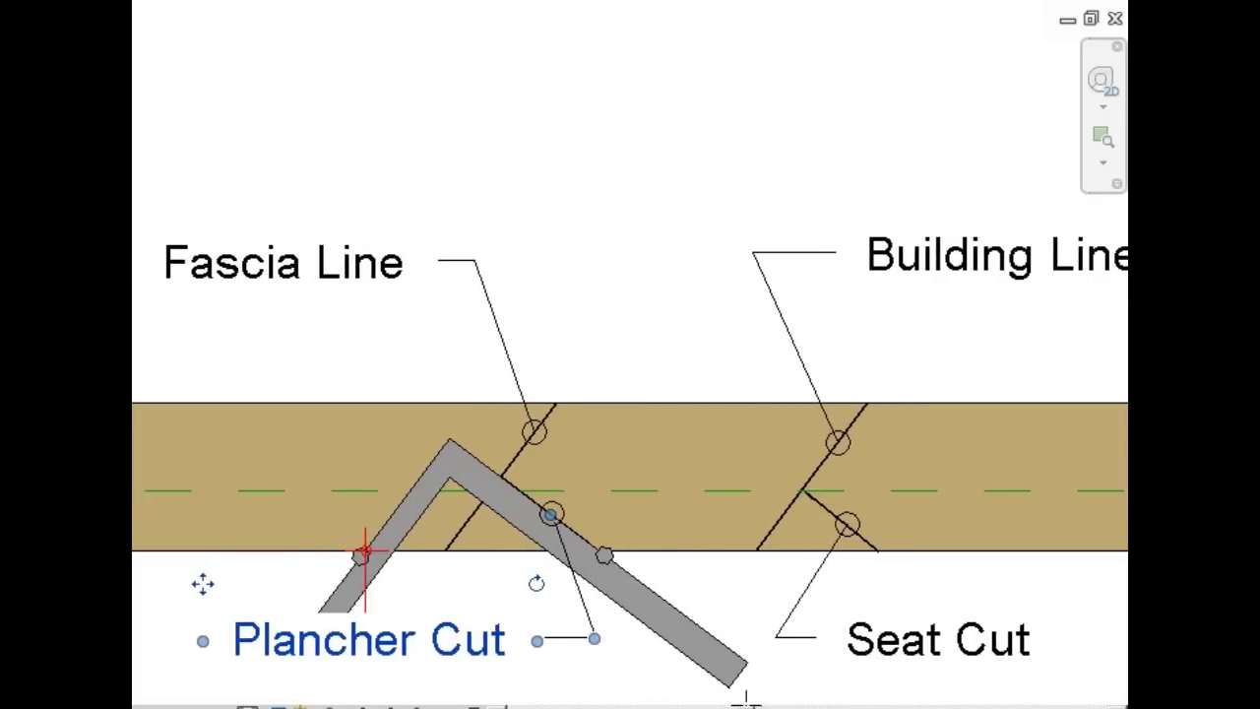
- Draw a 3/4" detail line square off the ridge line, just above the framing point, toward the rafter's body
key("Escape")
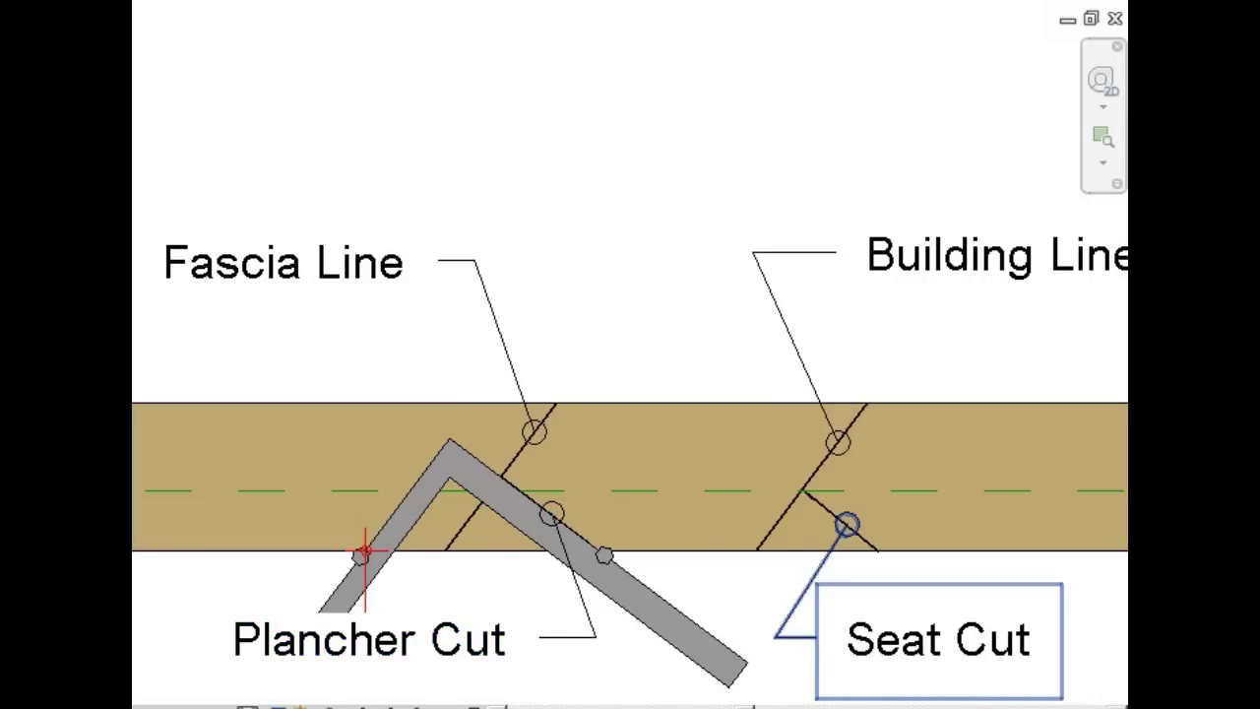
mouse_move(940, 640)
middle_mouse_down()
mouse_move(952, 640)
mouse_move(132, 640)
middle_mouse_up()
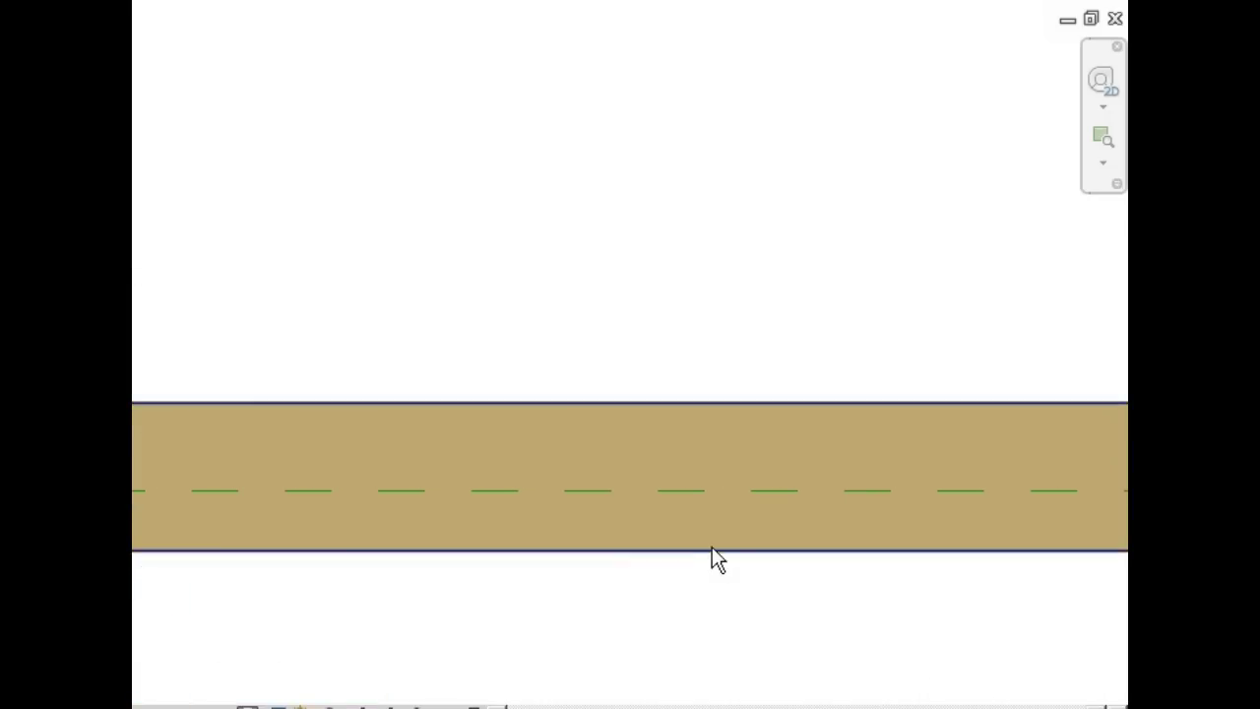
scroll(600, 627, "down", 2)
scroll(680, 689, "down", 1)
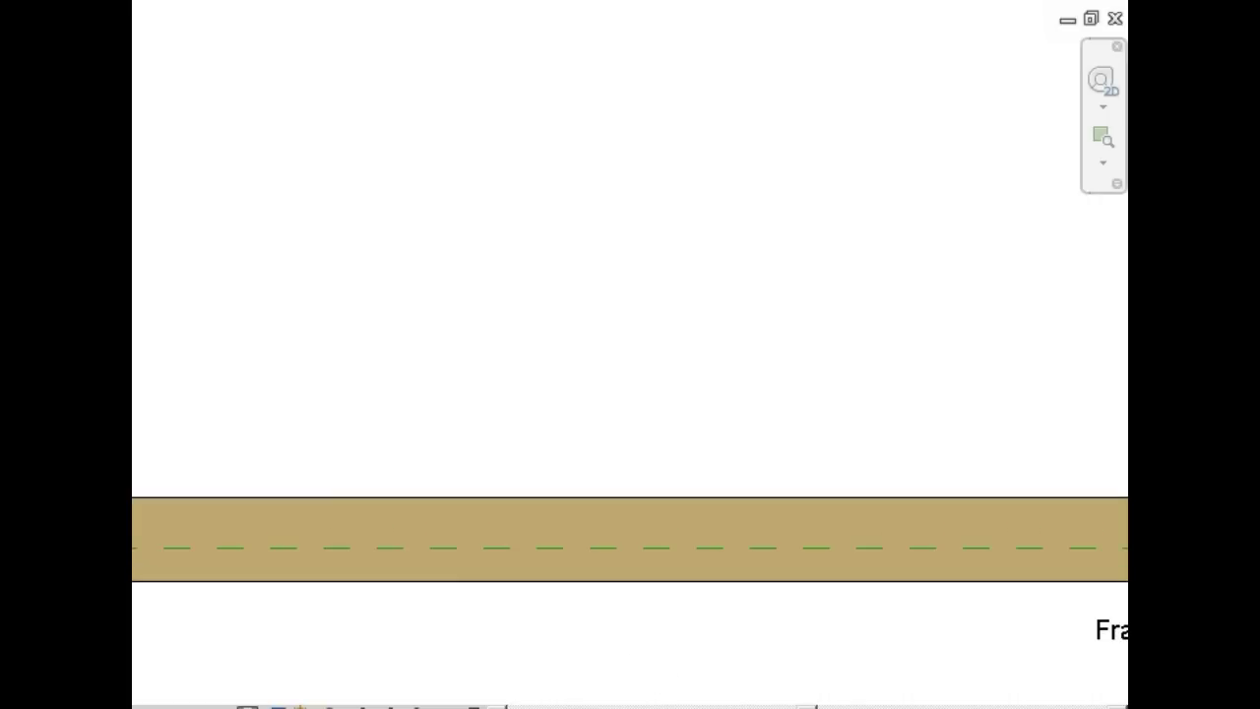
left_click_drag(810, 706, 901, 706)
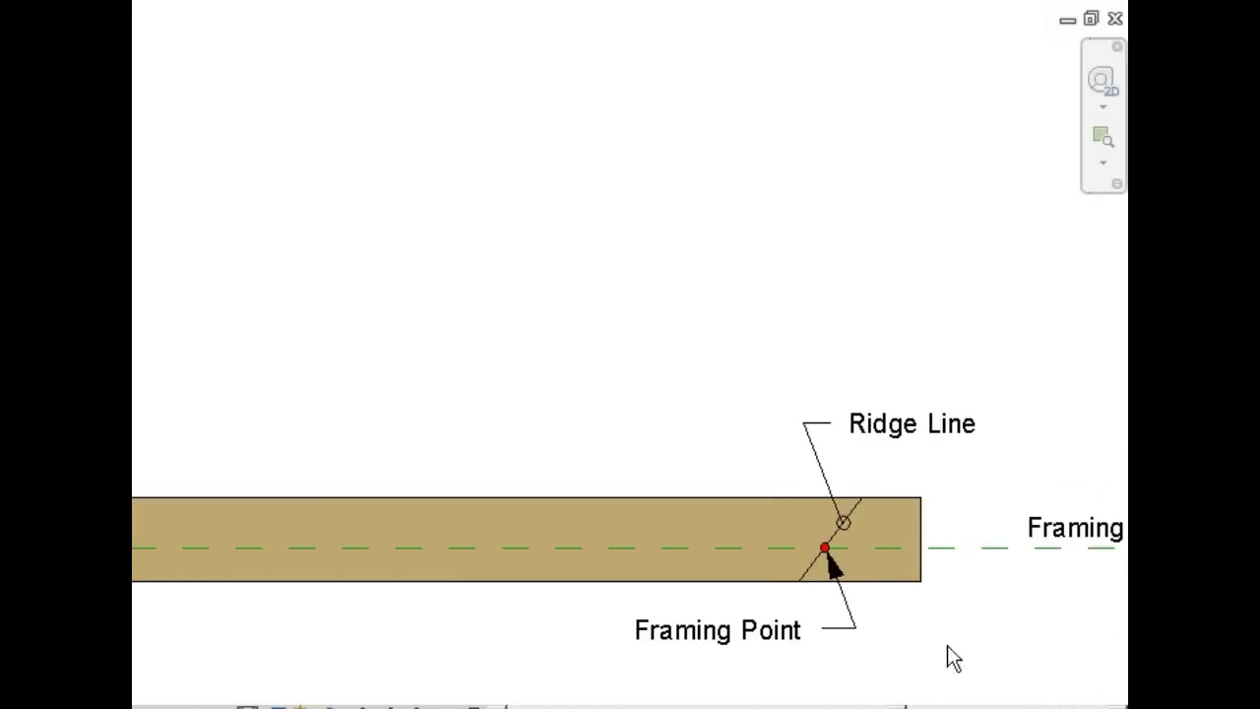
scroll(819, 647, "up", 1)
scroll(827, 662, "up", 2)
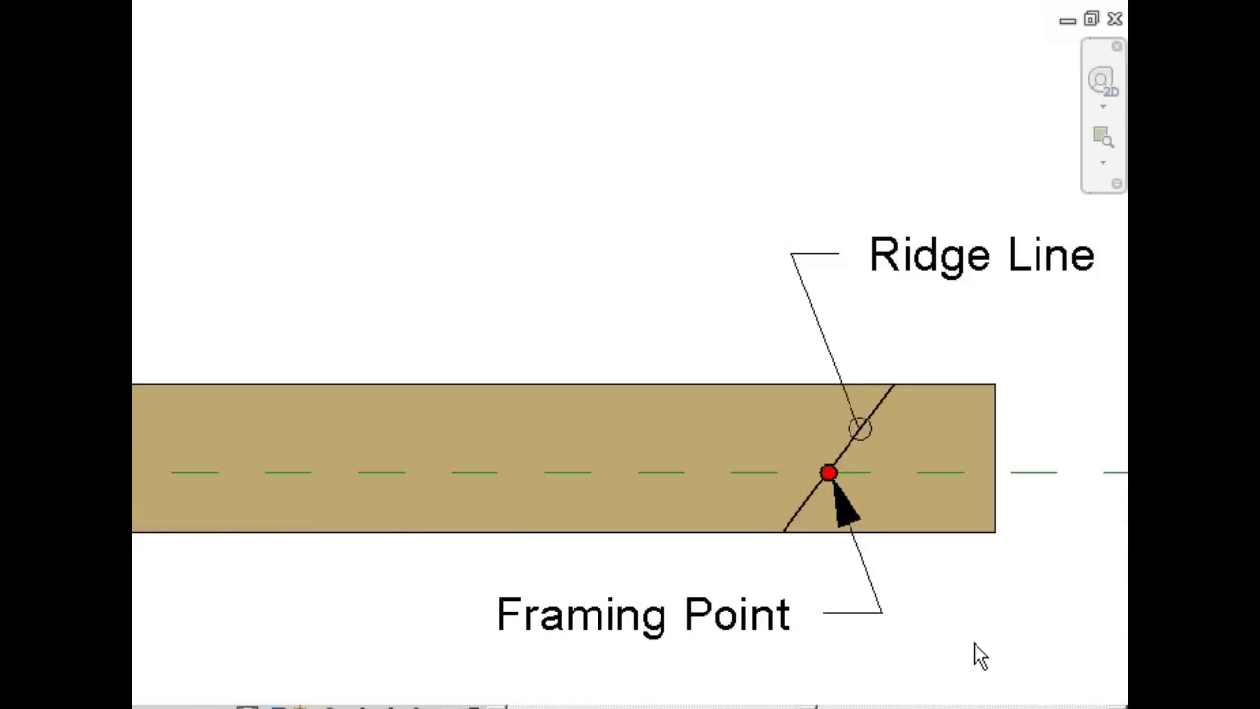
scroll(974, 652, "up", 1)
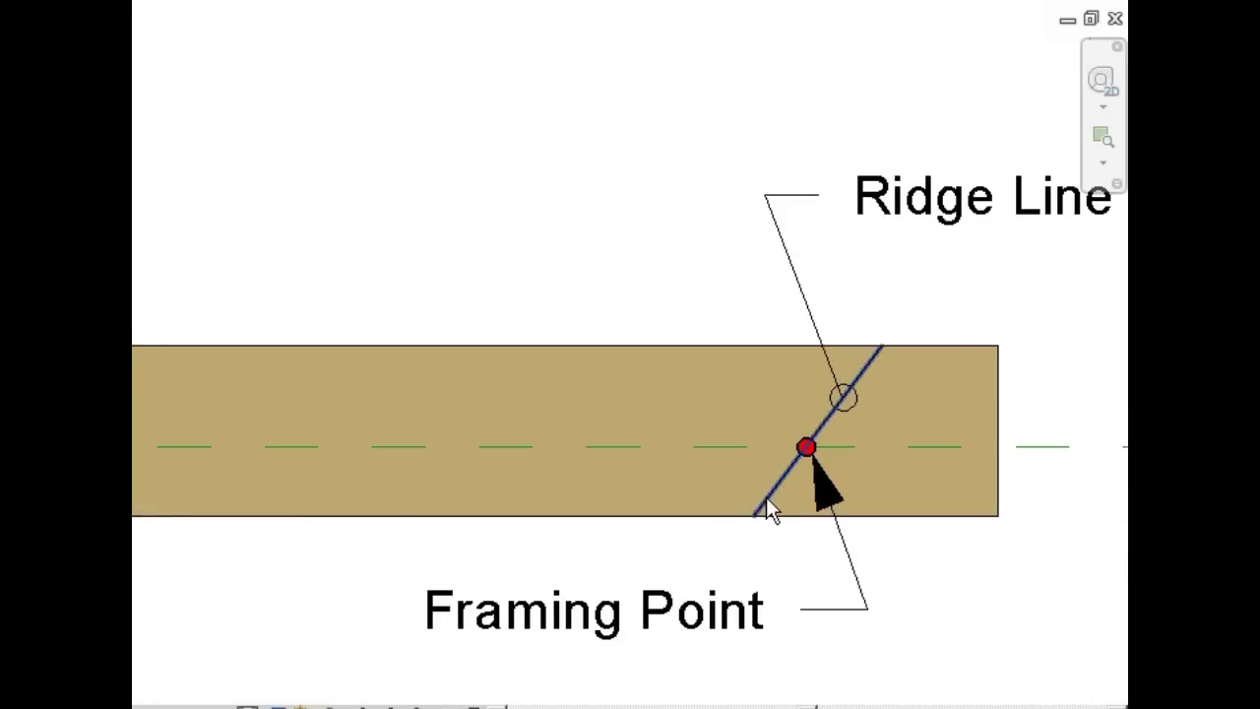
key("d")
key("l")
left_click(823, 423)
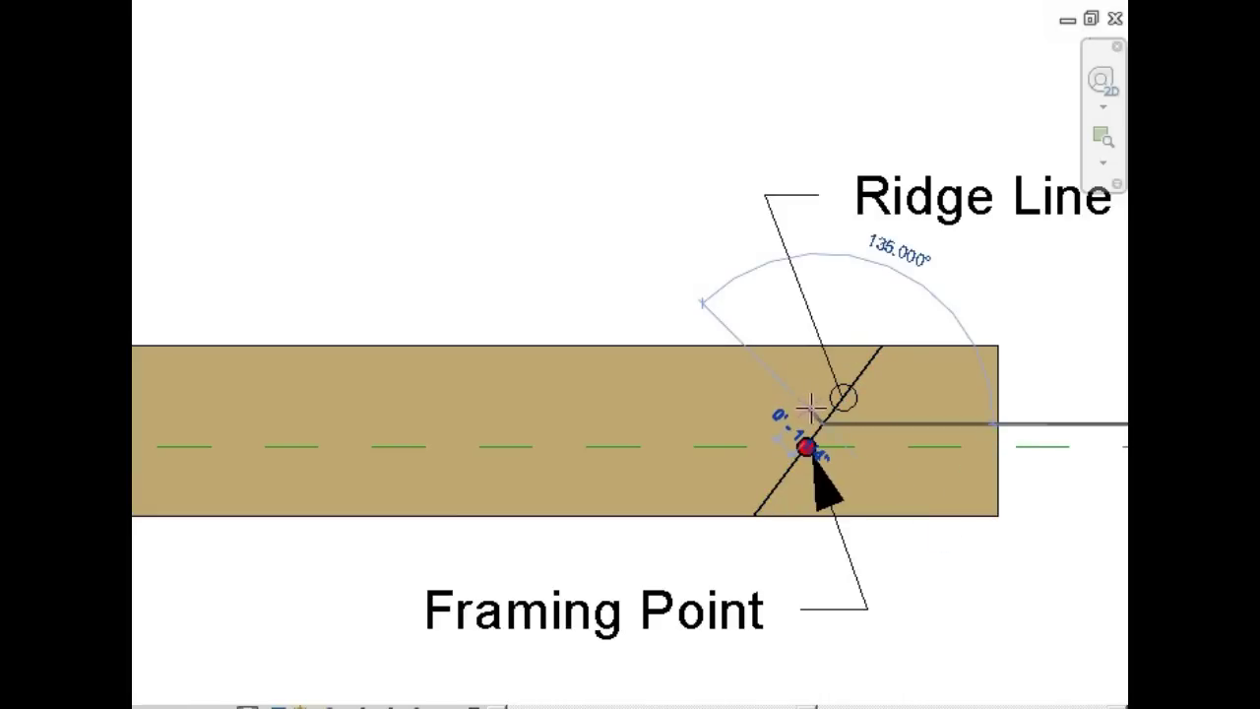
type("3/")
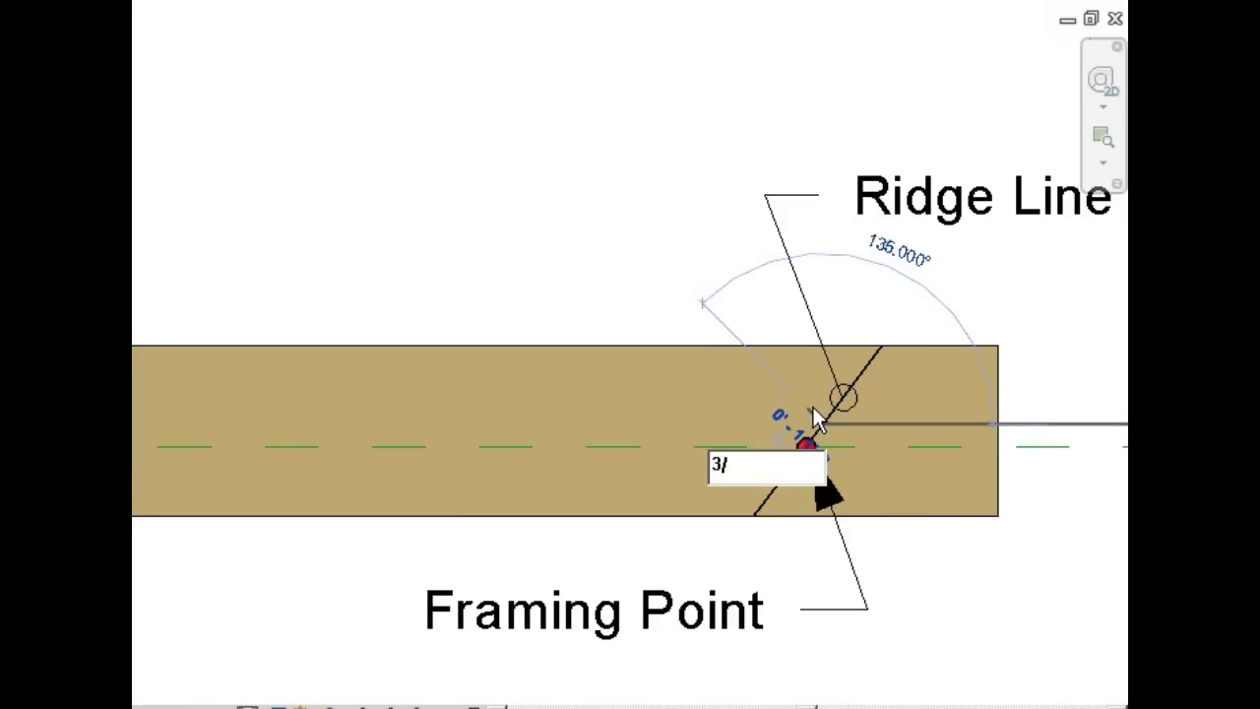
type("4\"")
key("Return")
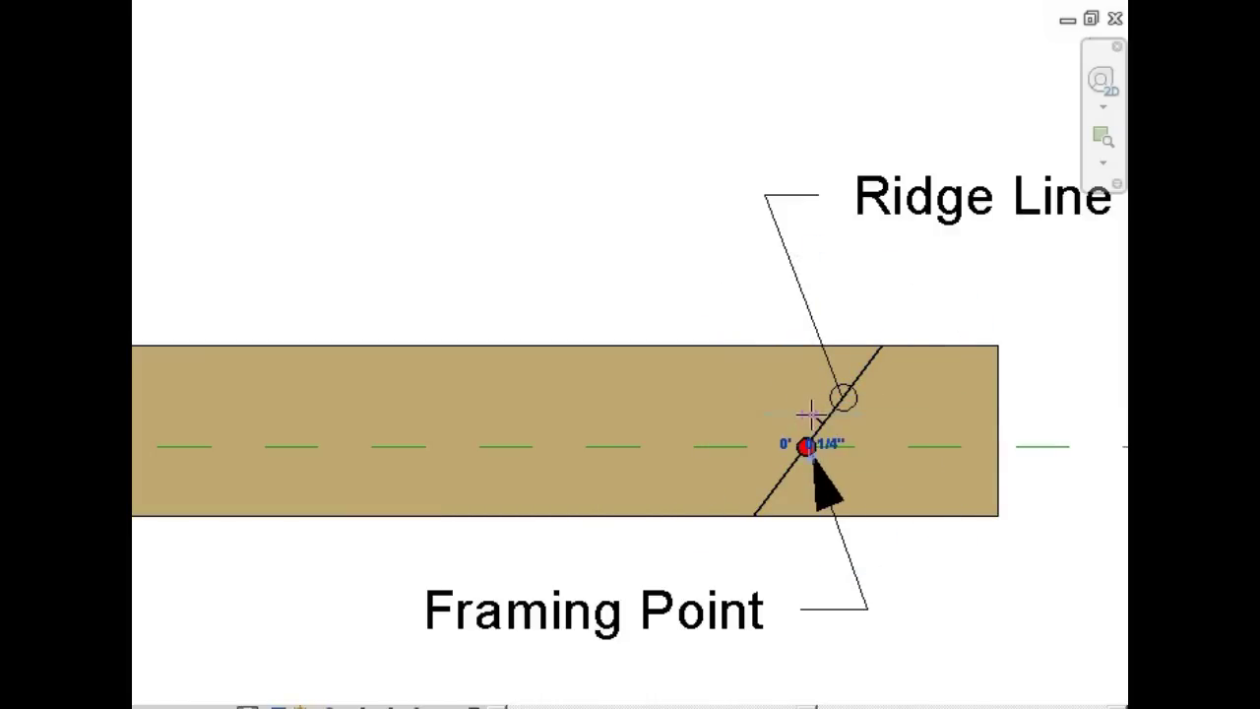
- Draw a line parallel to the ridge line through the 3/4" mark, spanning the rafter's depth, and label it "Ridge Setback Line"
left_click(860, 344)
left_click(819, 397)
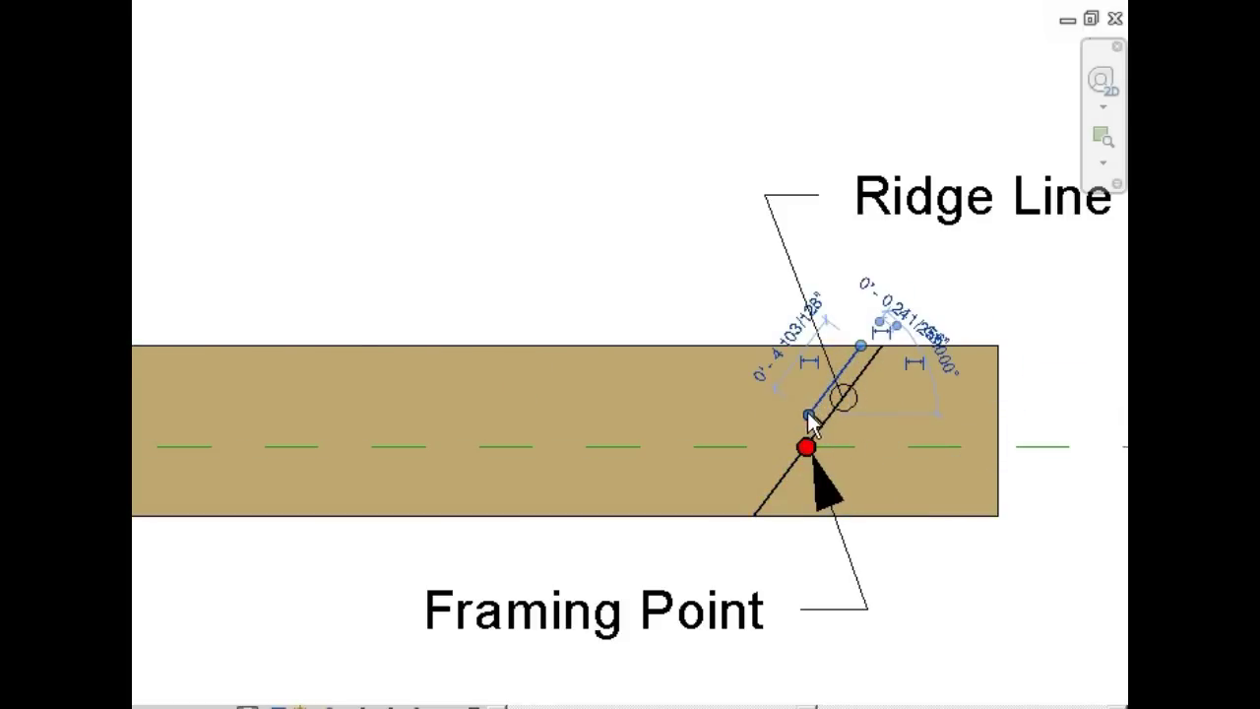
left_click_drag(809, 416, 762, 471)
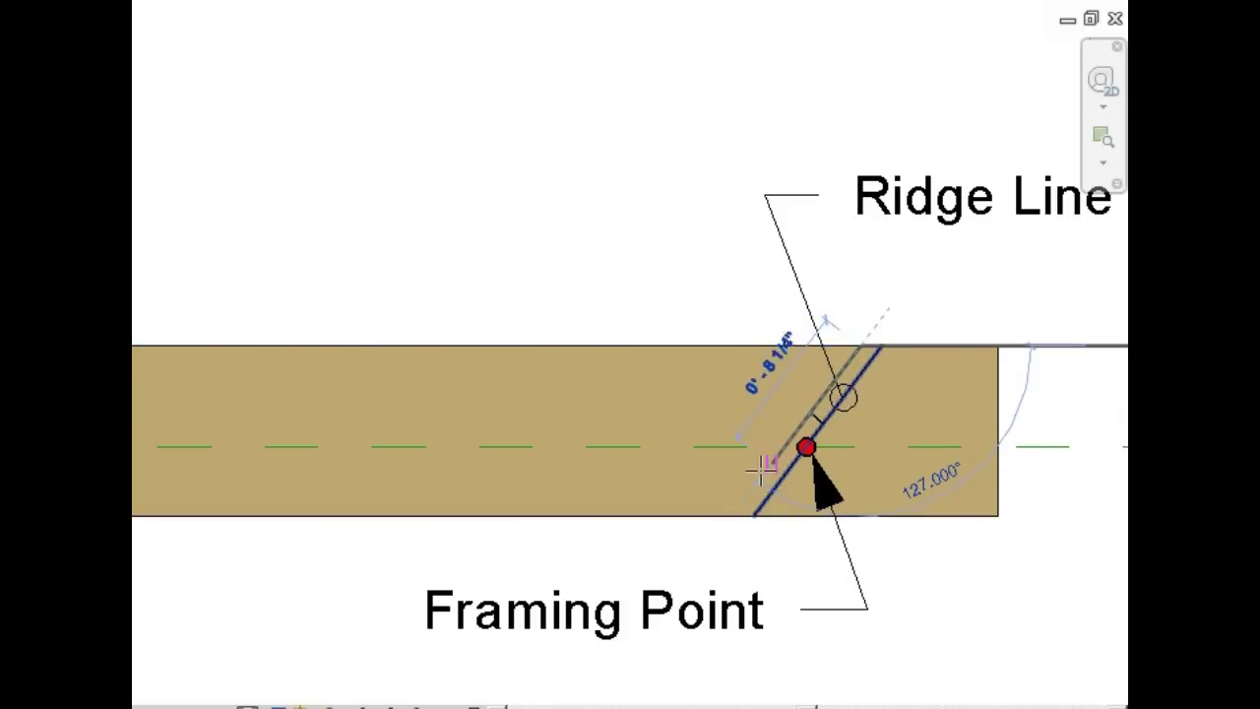
left_click(729, 515)
left_click(660, 528)
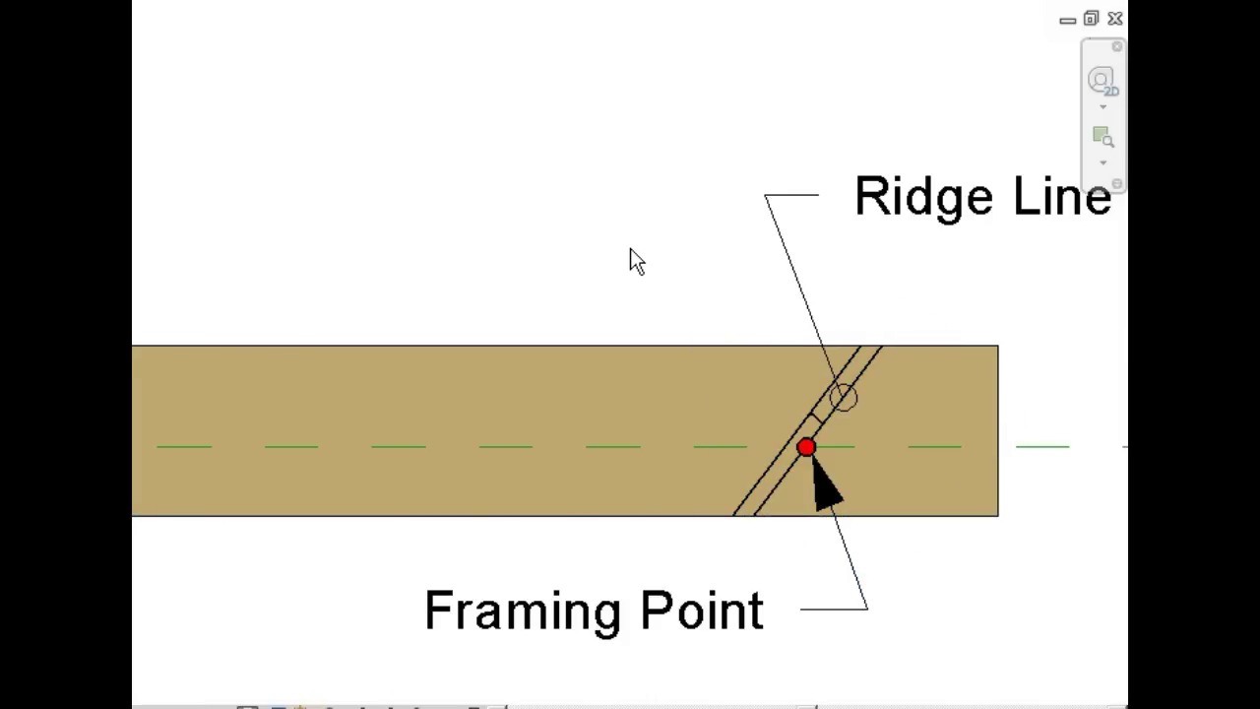
left_click(803, 417)
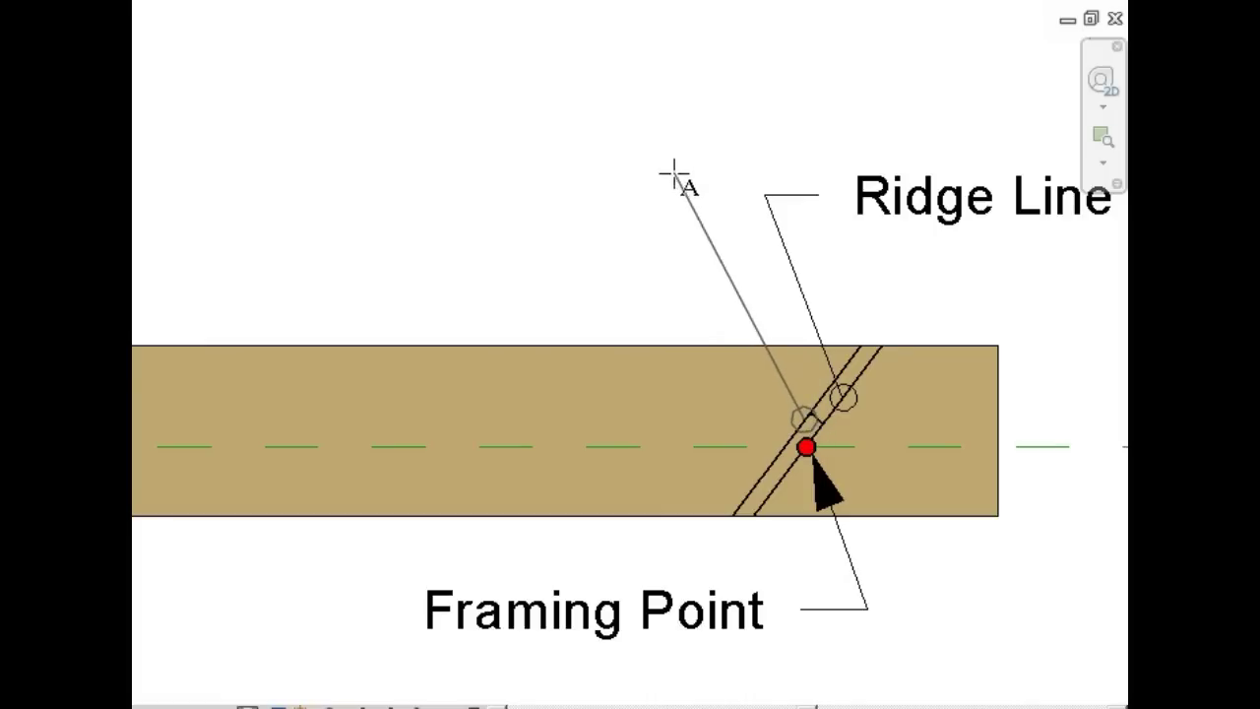
left_click(701, 196)
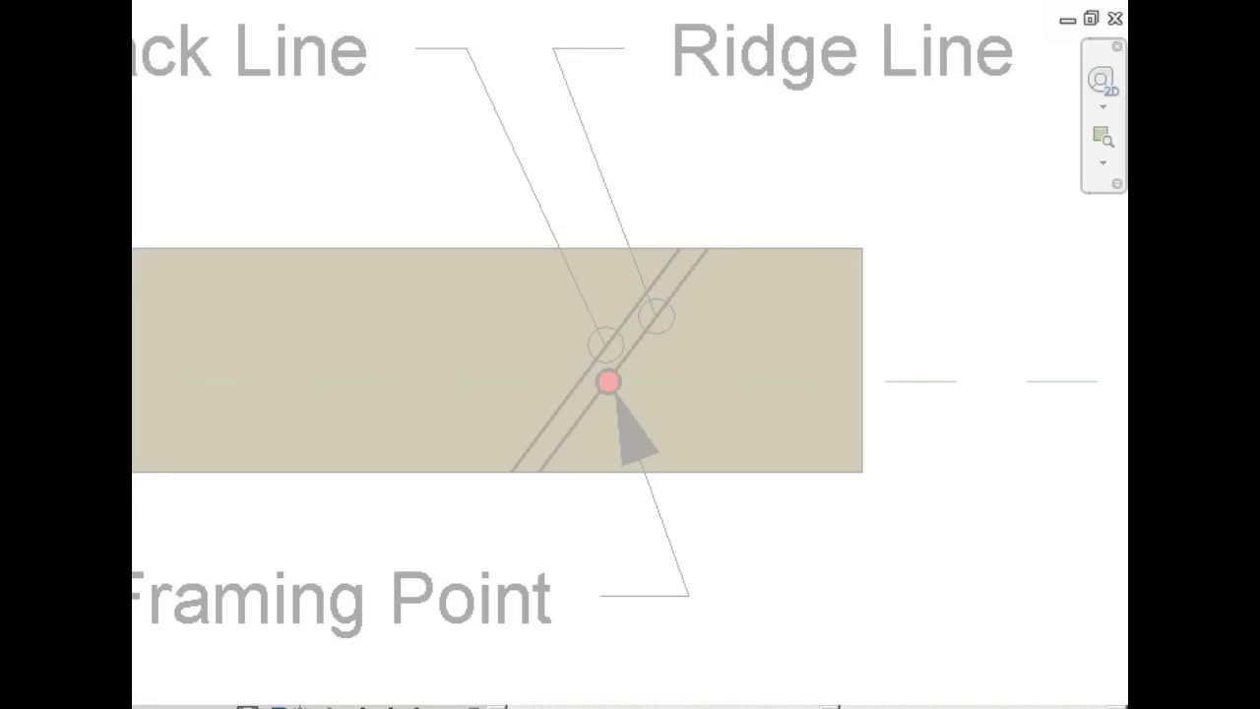
- Cut the rafter's upper end along the ridge setback line, from its top edge to its bottom edge
left_click(679, 247)
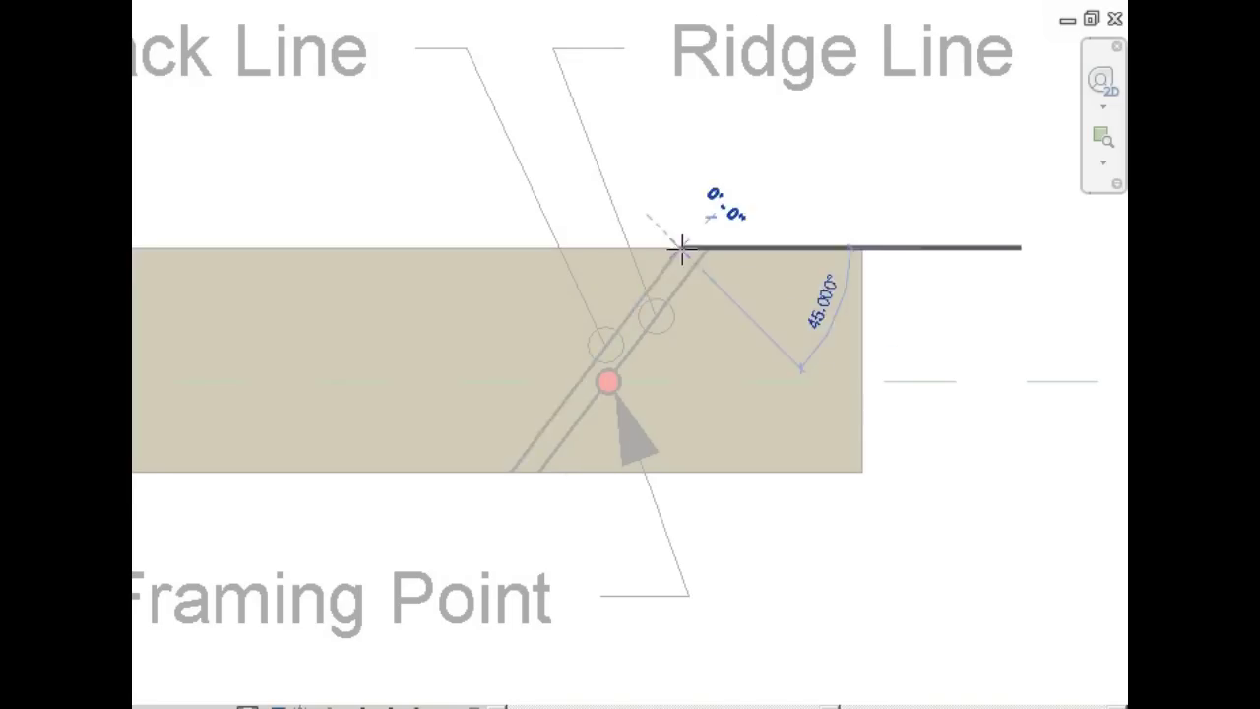
left_click(510, 474)
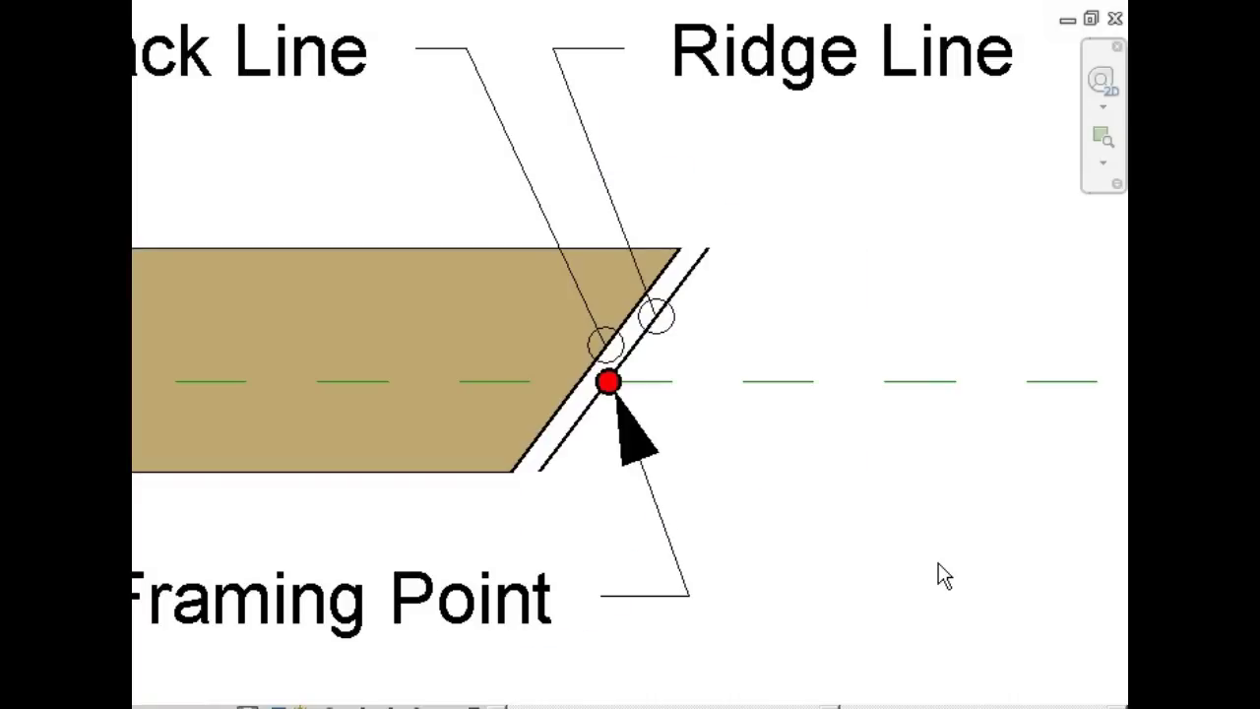
- Cut a triangular notch out of the rafter, bounded by the building line, the seat cut line and the bottom edge
scroll(944, 576, "down", 5)
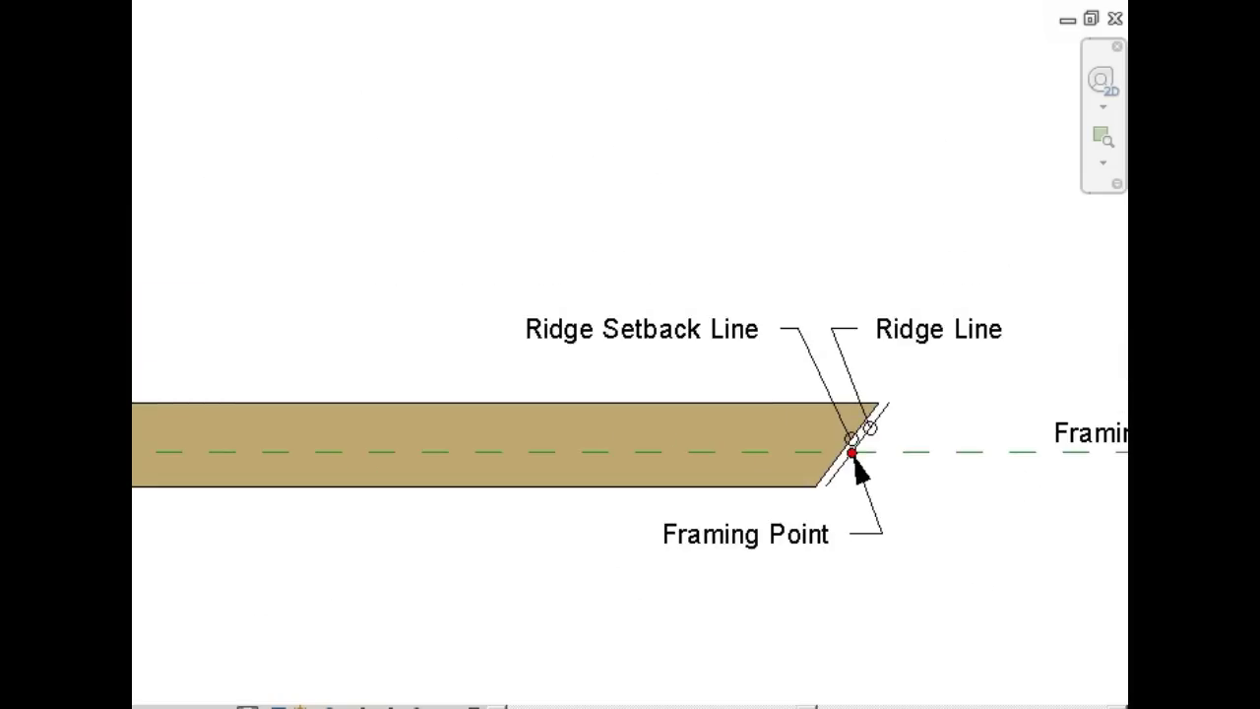
left_click_drag(809, 705, 558, 675)
scroll(499, 524, "up", 5)
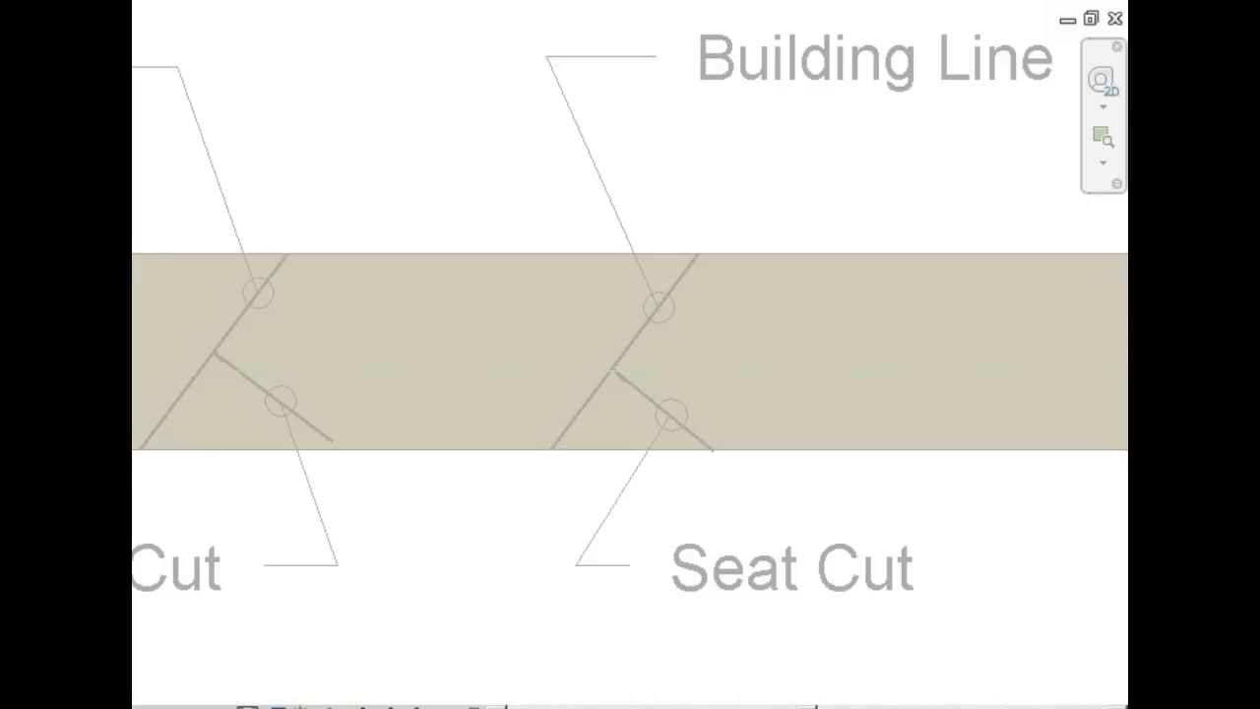
left_click(549, 451)
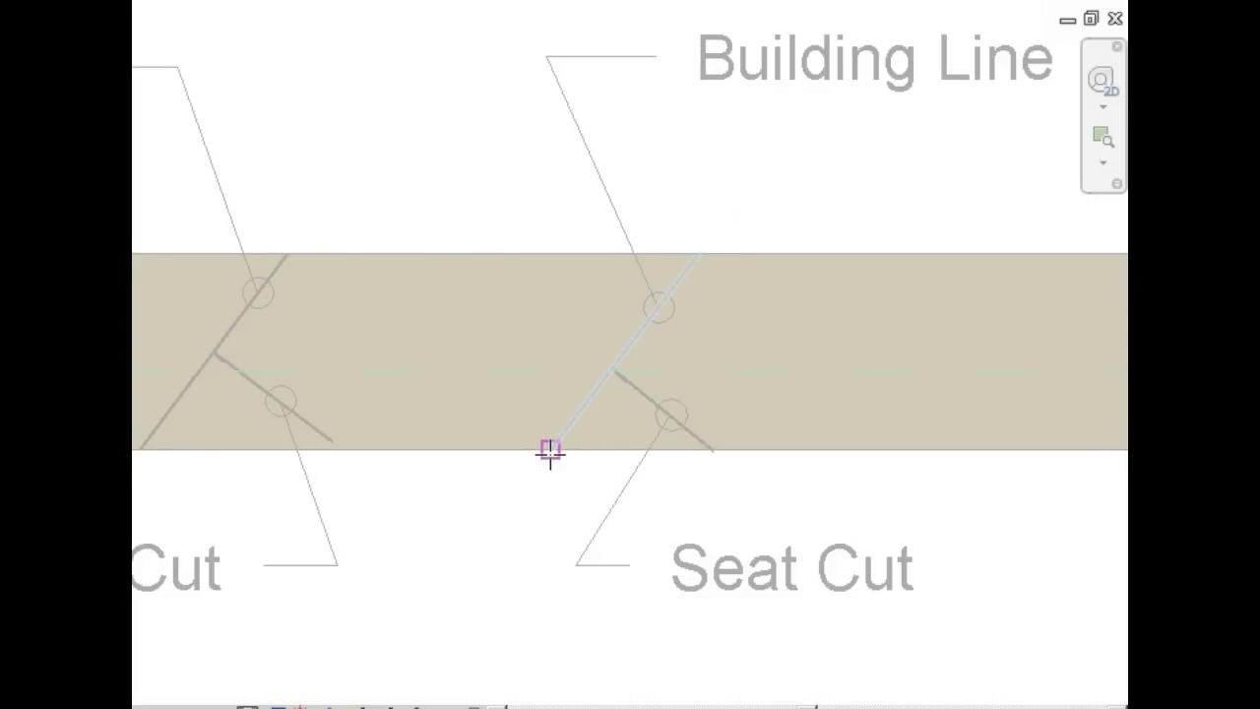
left_click(552, 449)
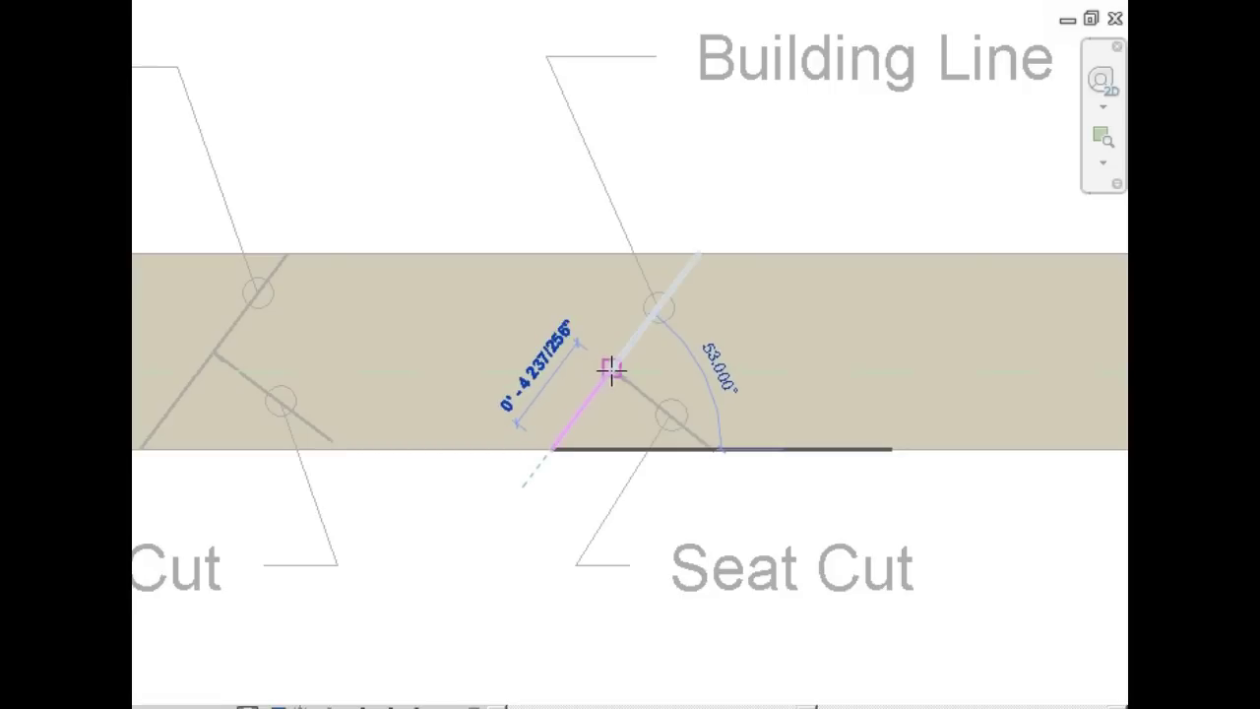
left_click(612, 368)
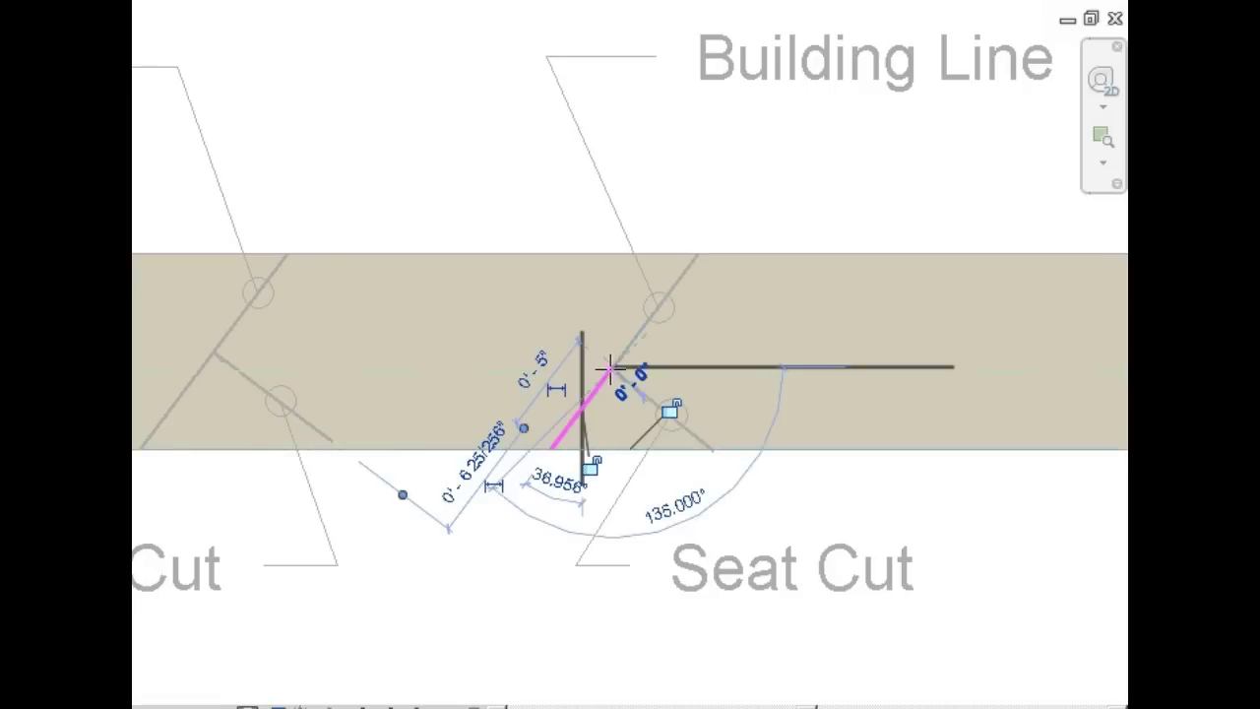
left_click(713, 449)
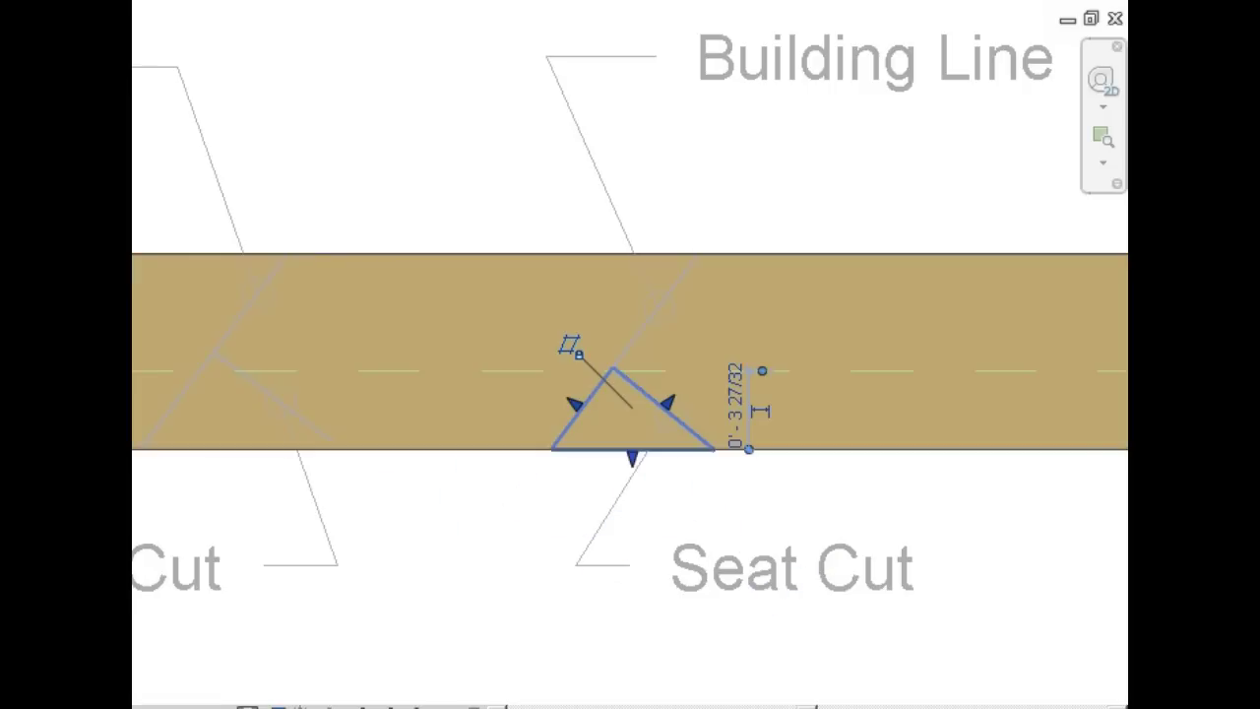
left_click(932, 615)
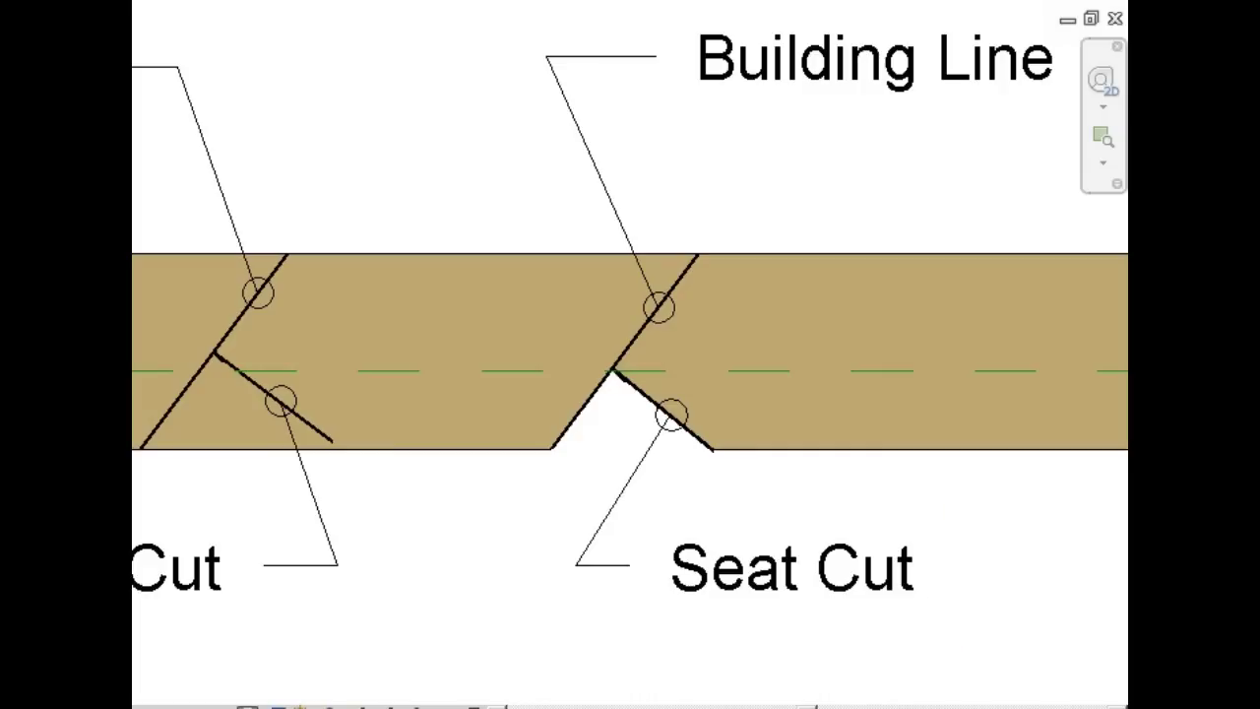
- Cut off the rafter's tail along the full length of the fascia line
left_click_drag(810, 707, 734, 698)
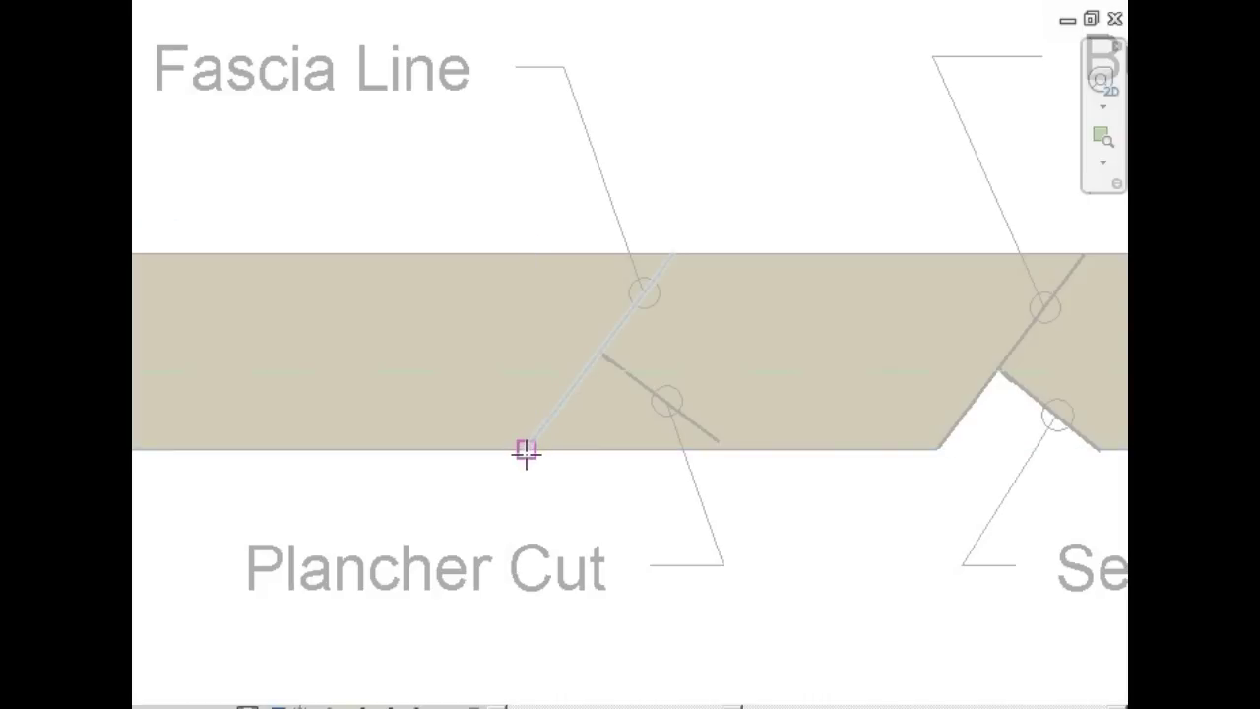
left_click(526, 451)
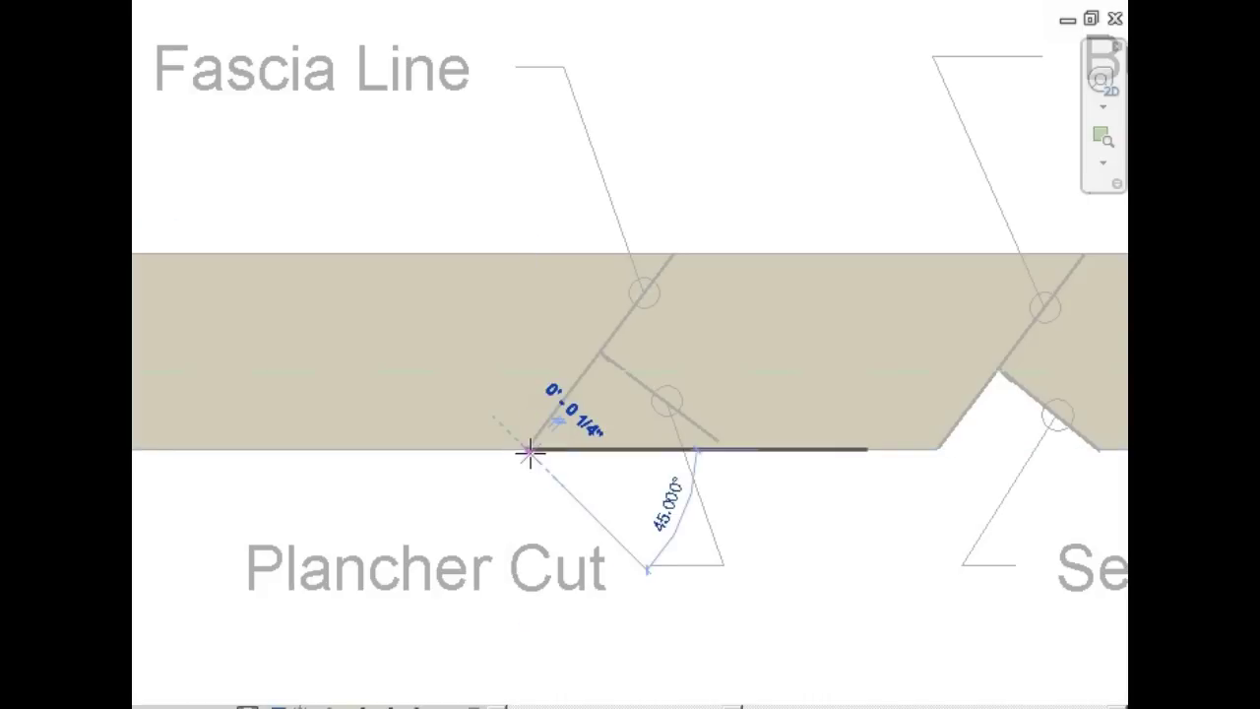
left_click(673, 254)
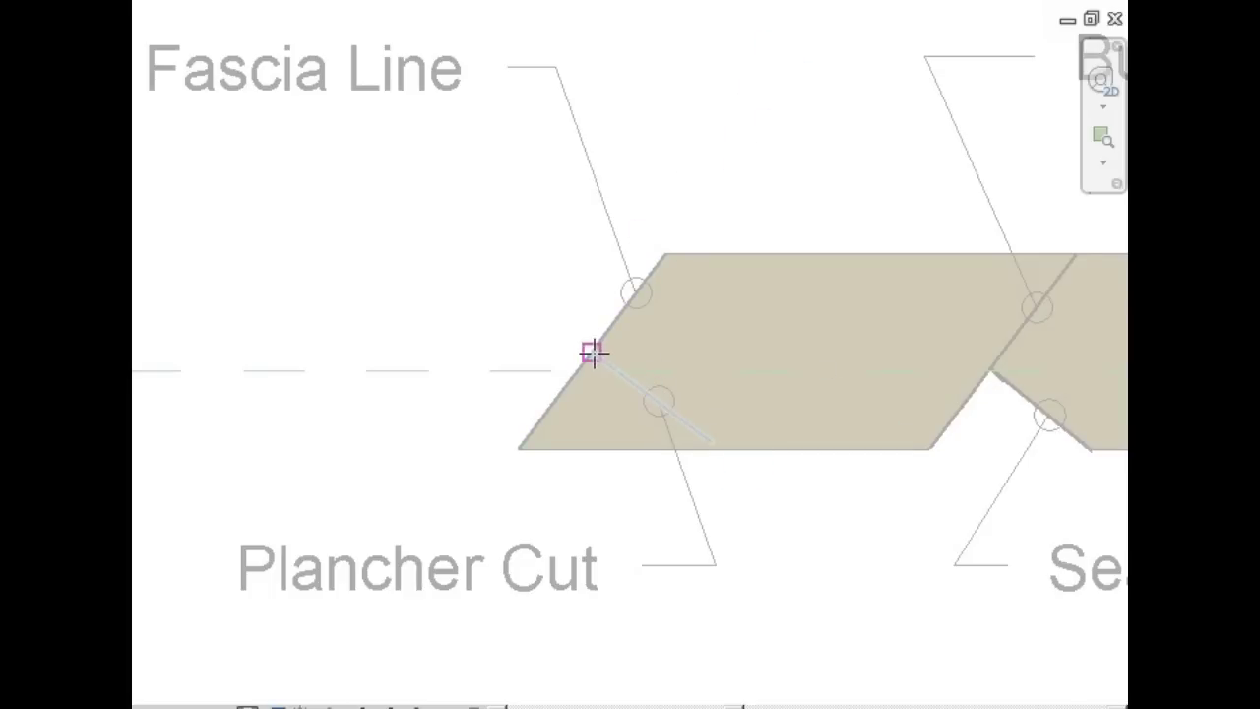
- Remove the rafter tail's lower corner along the plancher cut line, extending the cut to the bottom edge
left_click(592, 352)
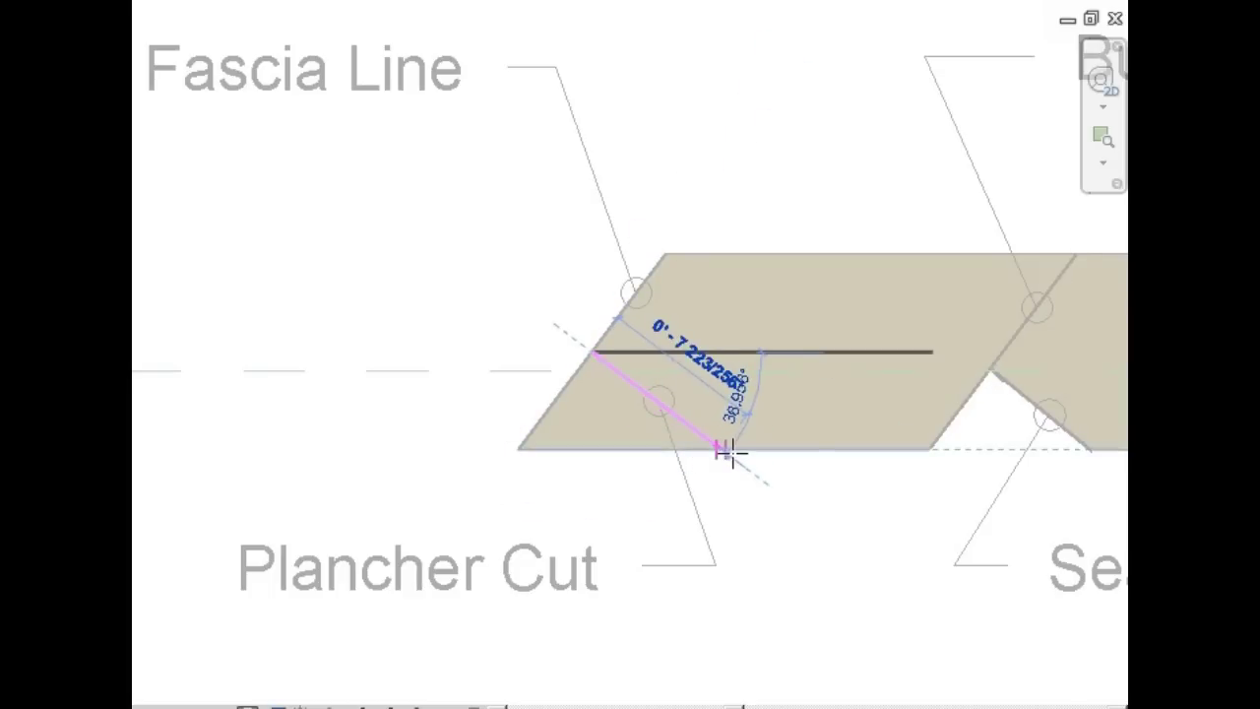
left_click(729, 451)
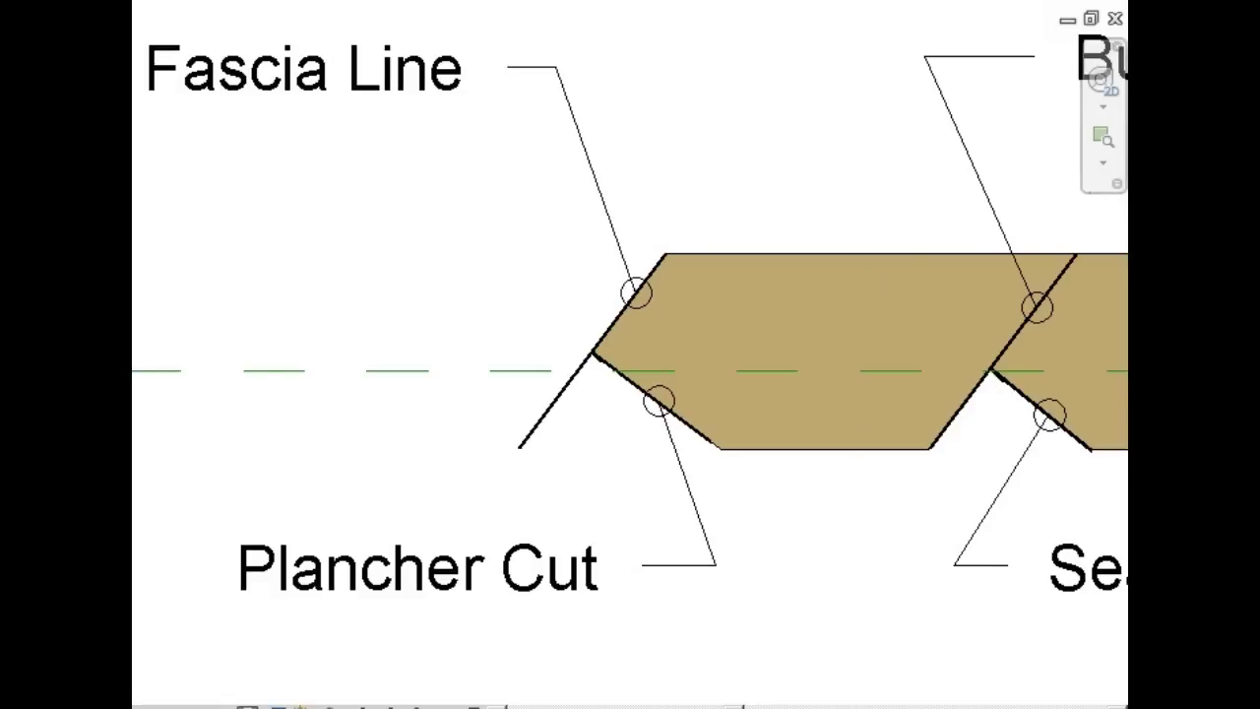
left_click_drag(741, 706, 882, 705)
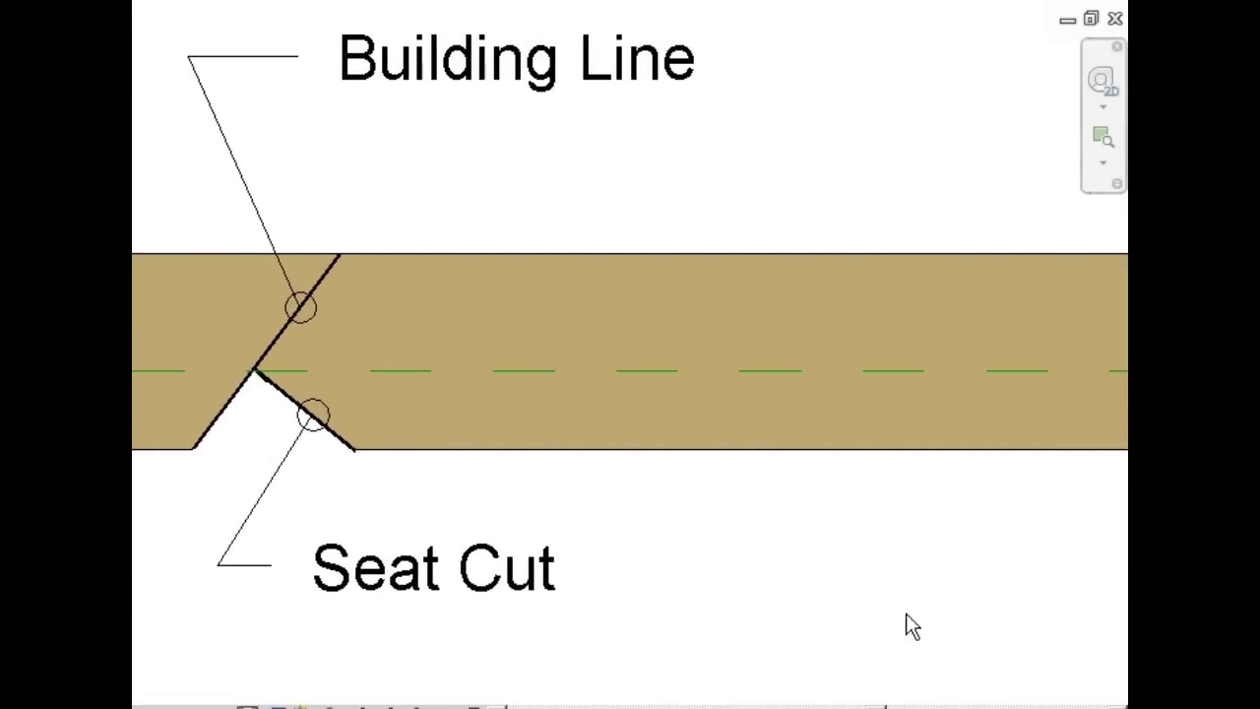
scroll(857, 470, "down", 4)
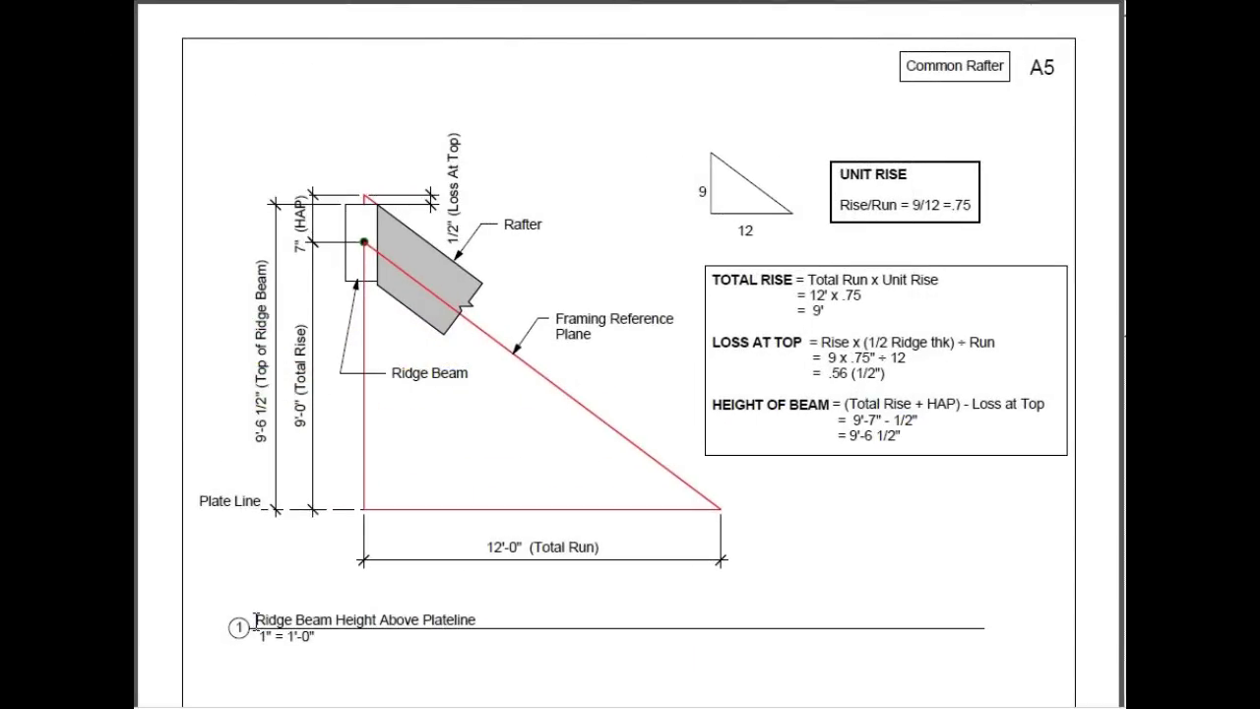
- Examine the Ridge Beam Height Above Plateline drawing's title, Plate Line, Total Run and Total Rise dimensions
left_click_drag(255, 619, 477, 621)
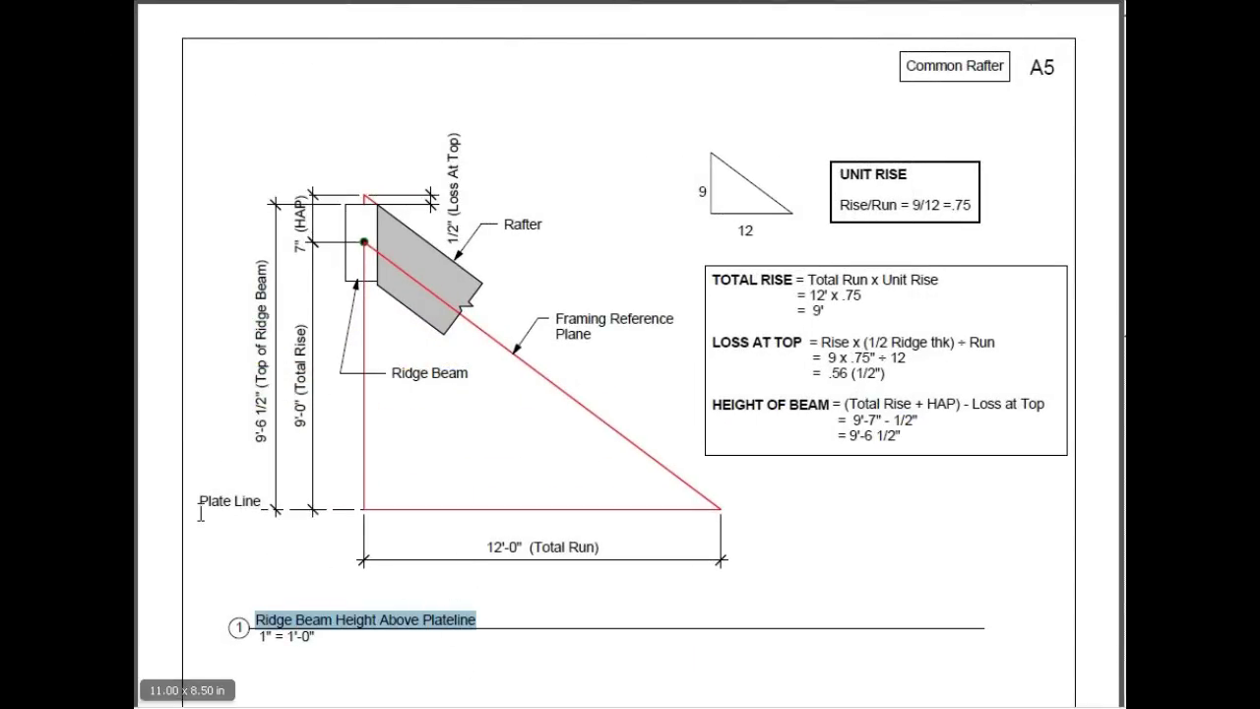
left_click_drag(199, 502, 268, 525)
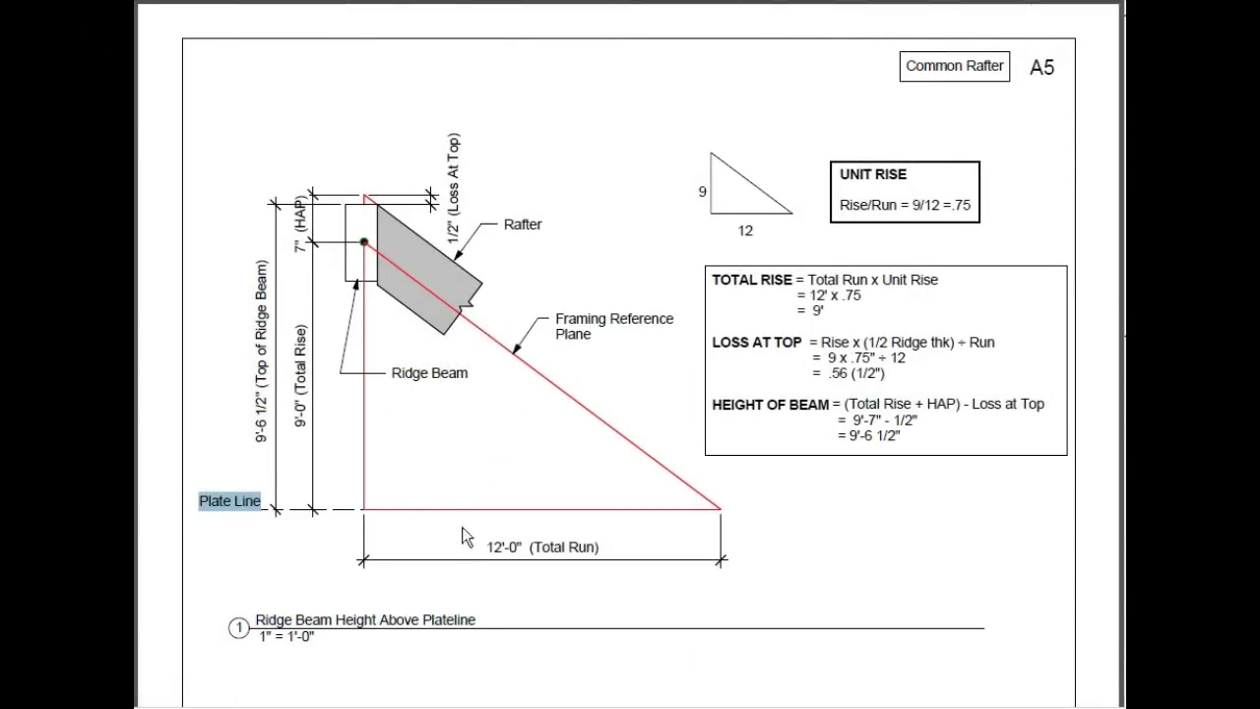
left_click_drag(490, 547, 600, 540)
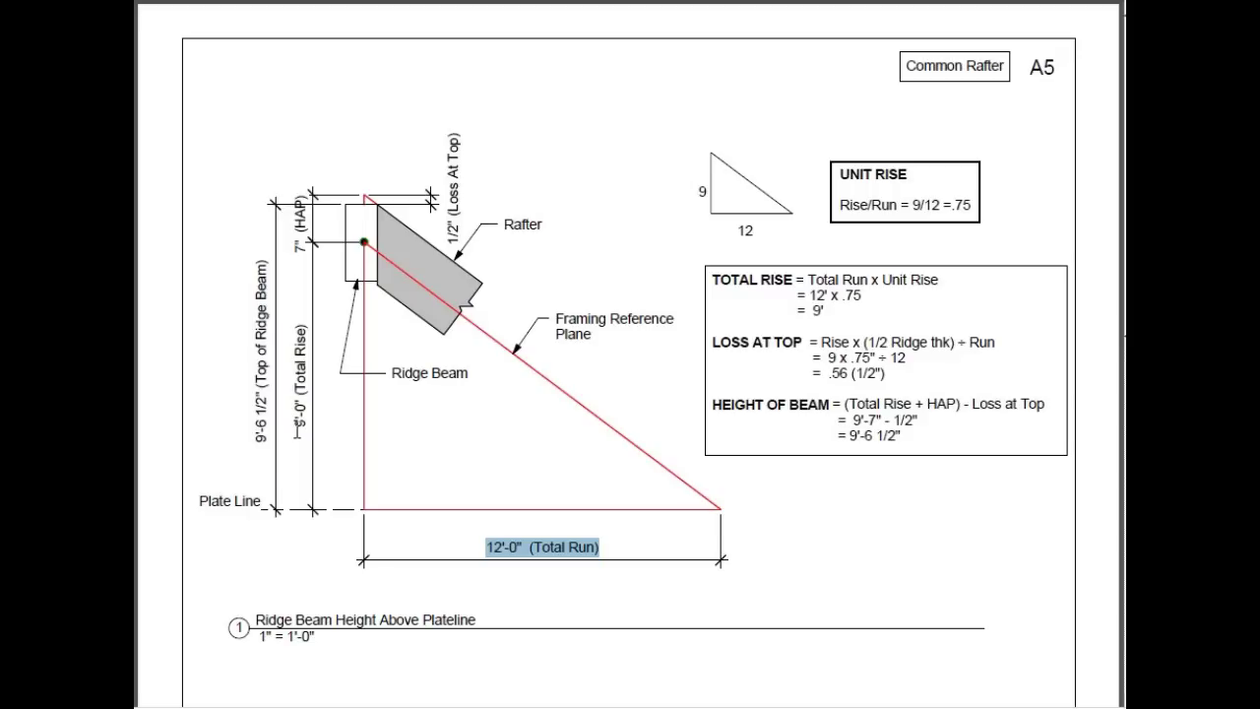
left_click_drag(298, 428, 289, 361)
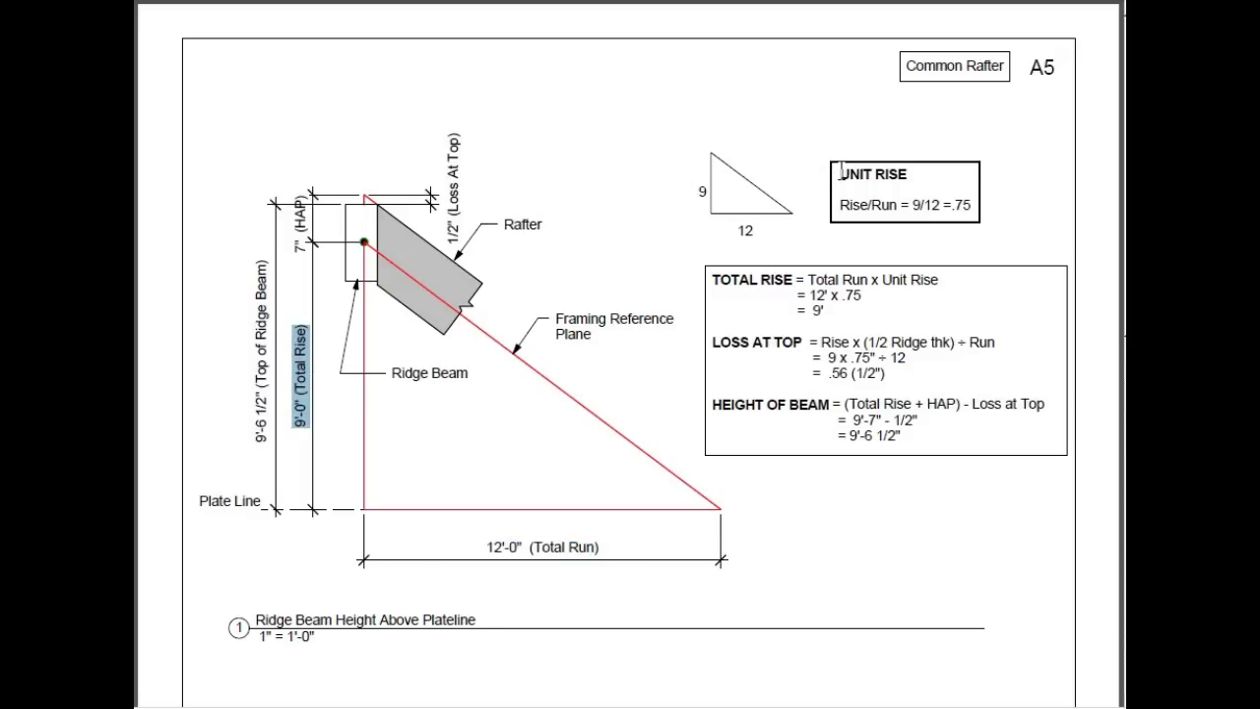
- Review the Unit Rise formula against the slope triangle, relating it to the Total Run and Total Rise dimensions
left_click_drag(842, 172, 911, 169)
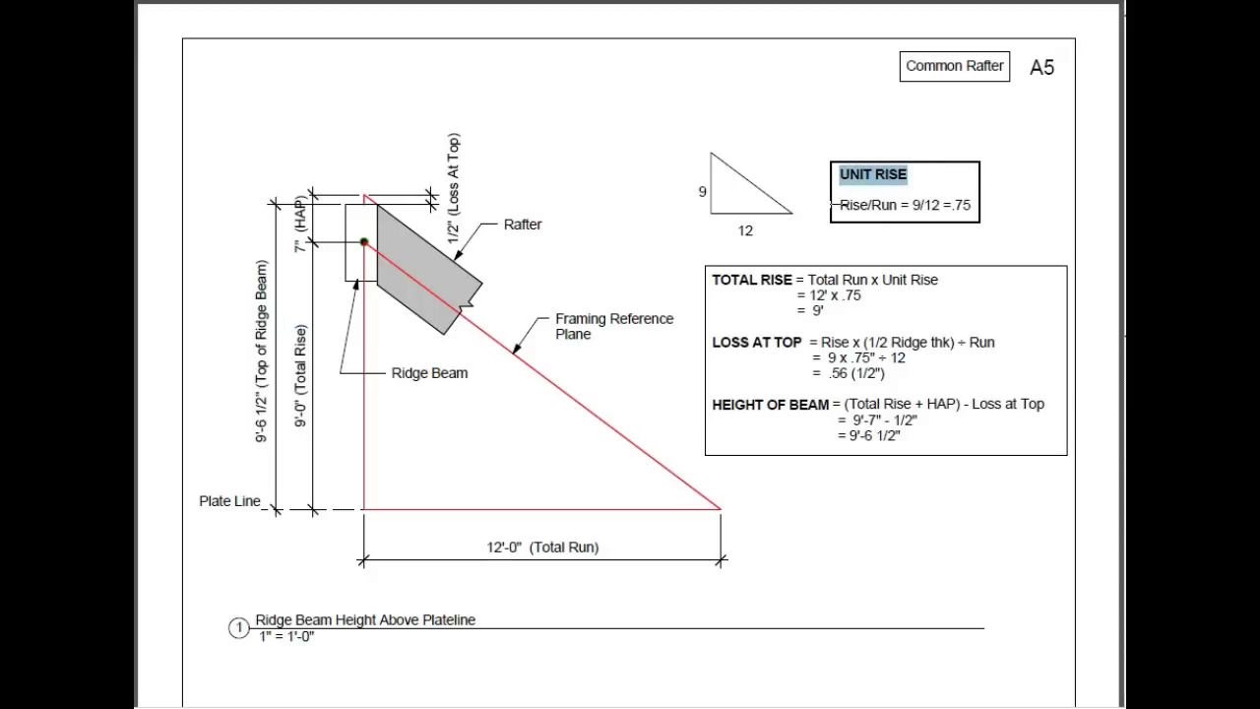
left_click_drag(835, 205, 970, 207)
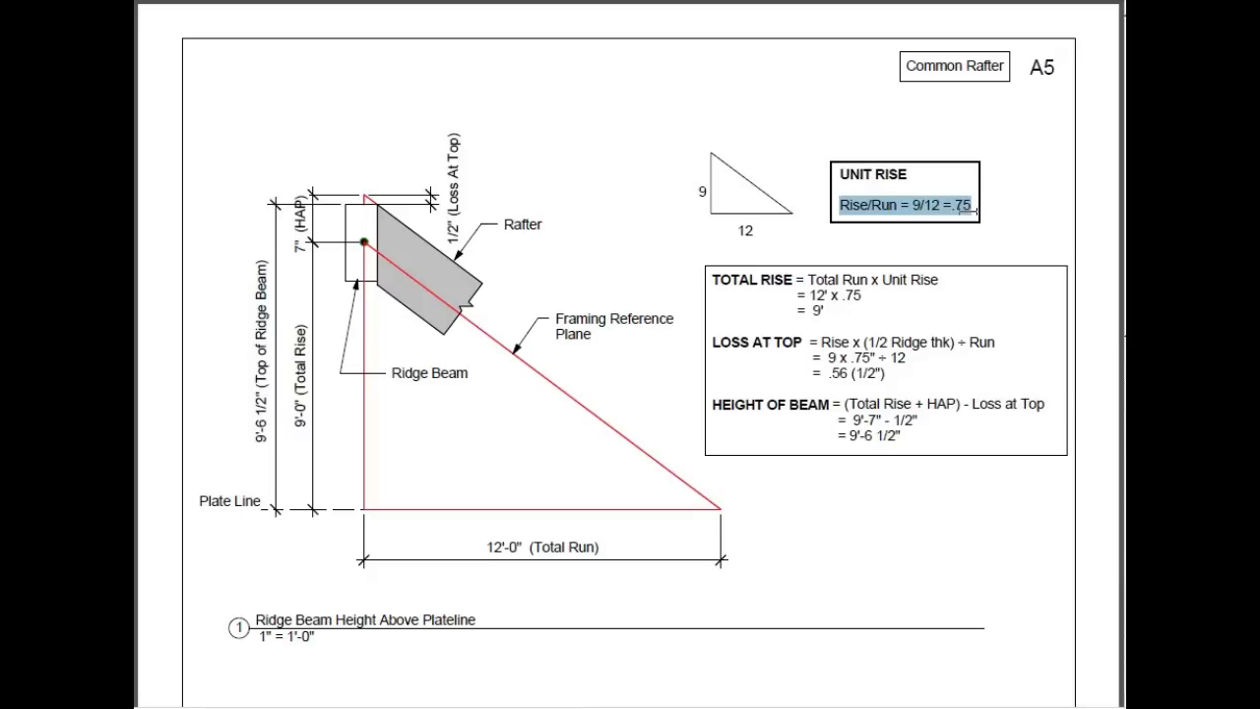
left_click_drag(967, 204, 963, 207)
left_click_drag(701, 204, 704, 192)
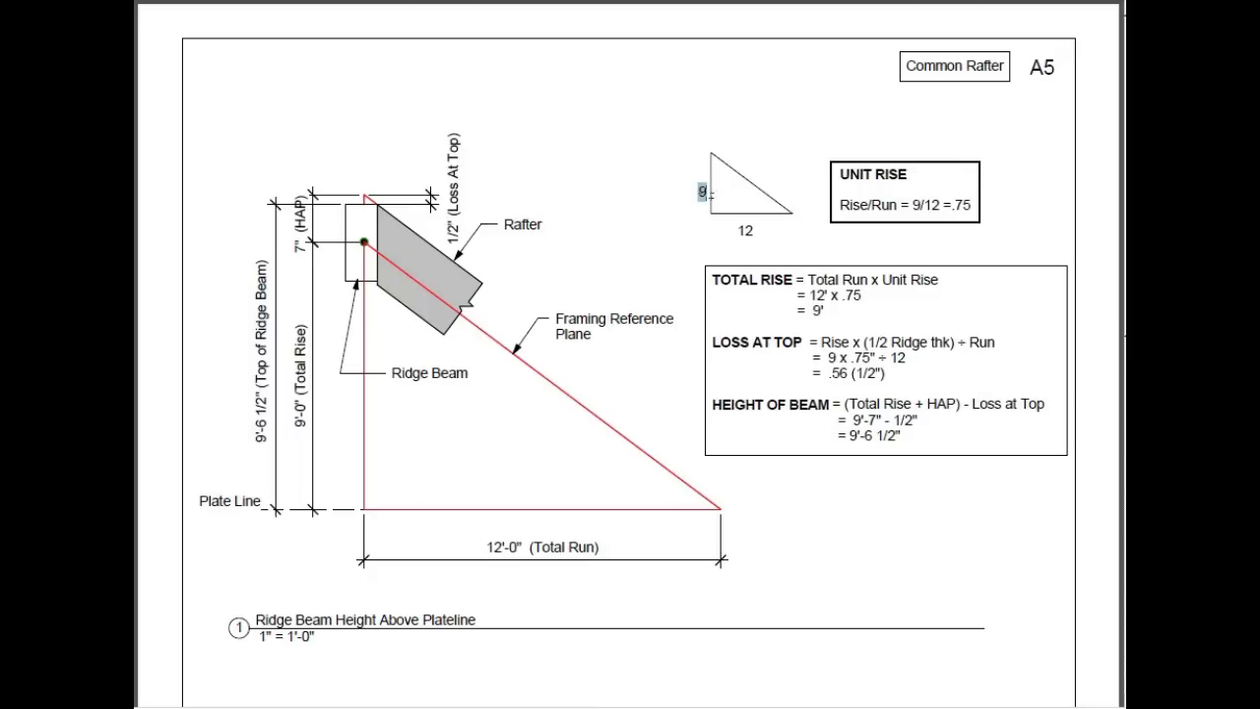
left_click_drag(739, 233, 755, 230)
left_click_drag(481, 549, 598, 549)
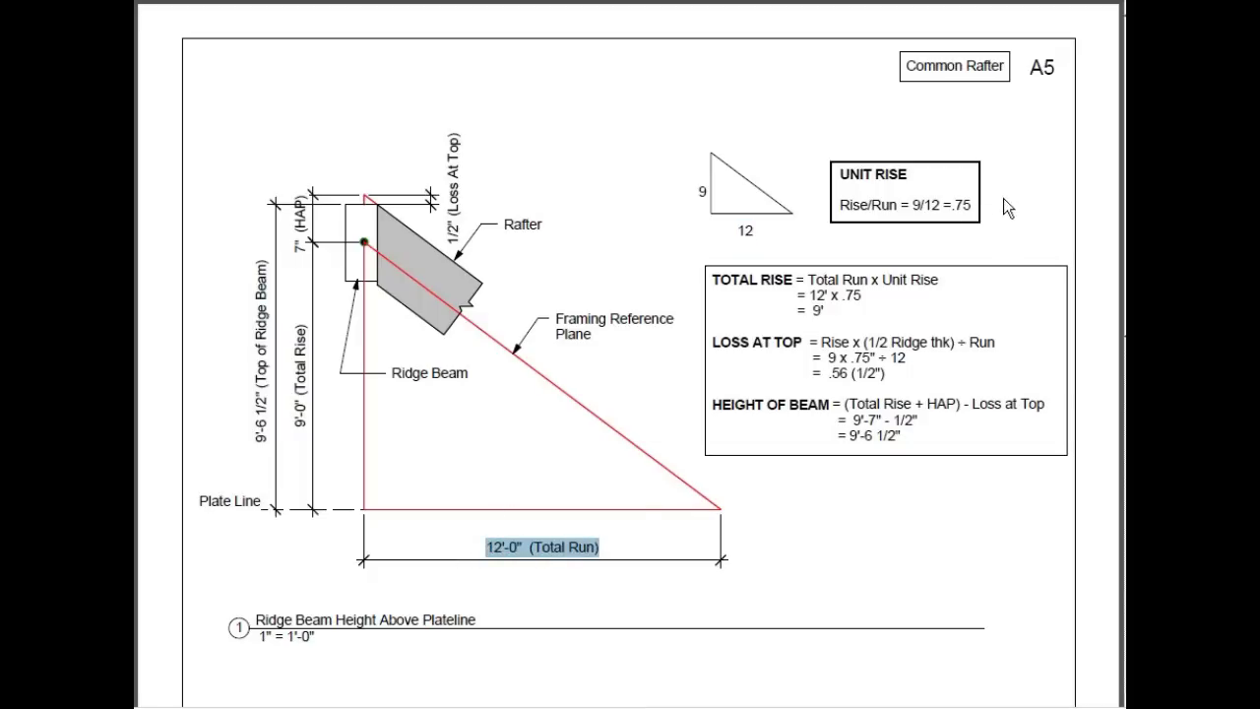
left_click_drag(953, 205, 976, 205)
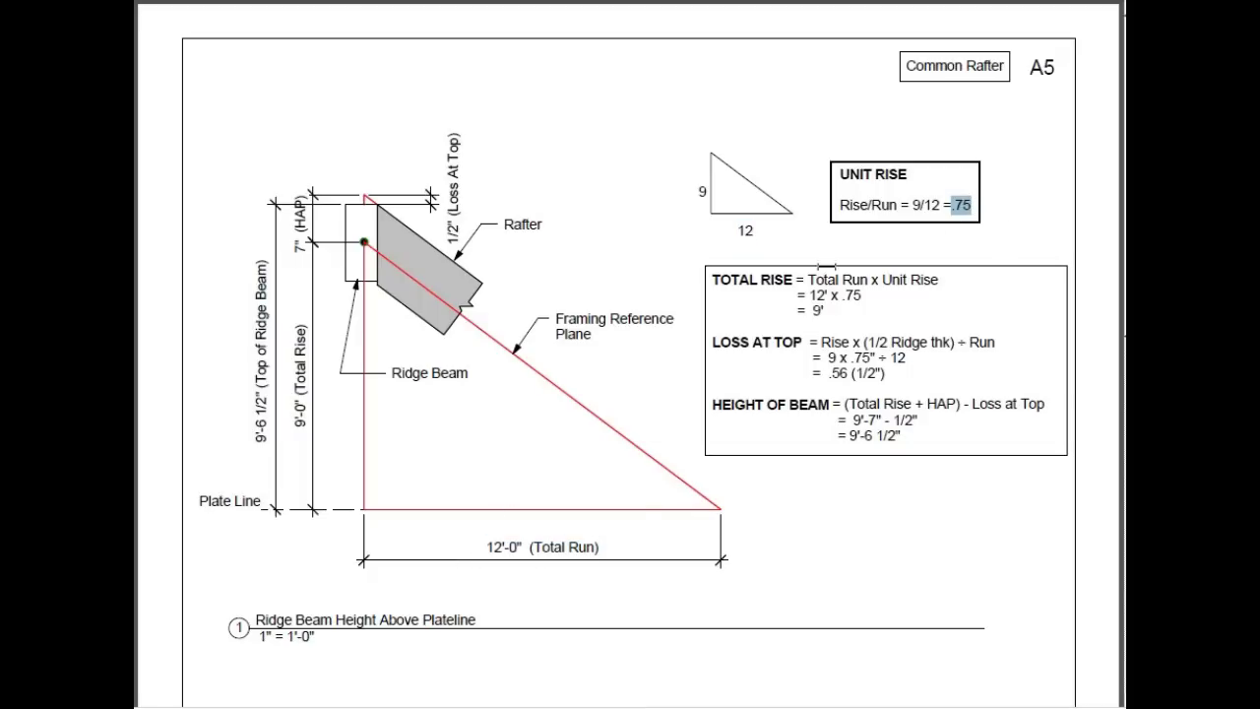
left_click_drag(301, 429, 328, 336)
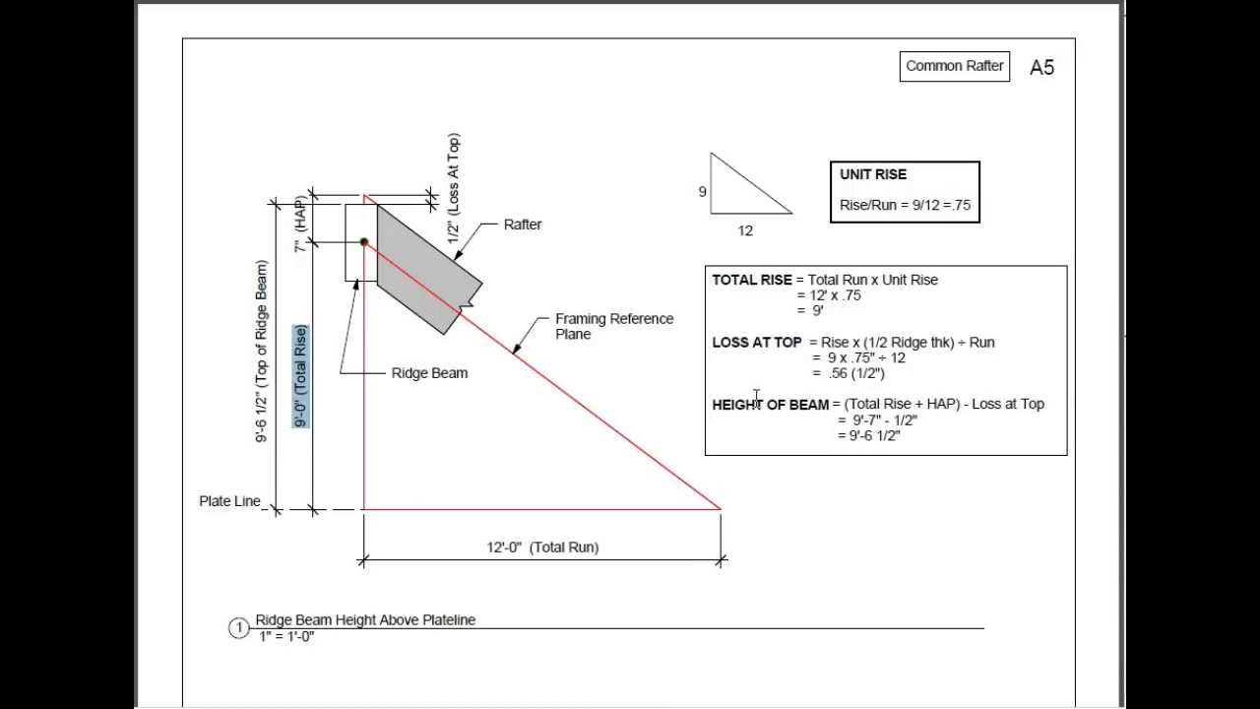
- Match each term of the Height of Beam formula to its Total Rise, HAP and Loss At Top dimension in the drawing
left_click_drag(713, 405, 912, 405)
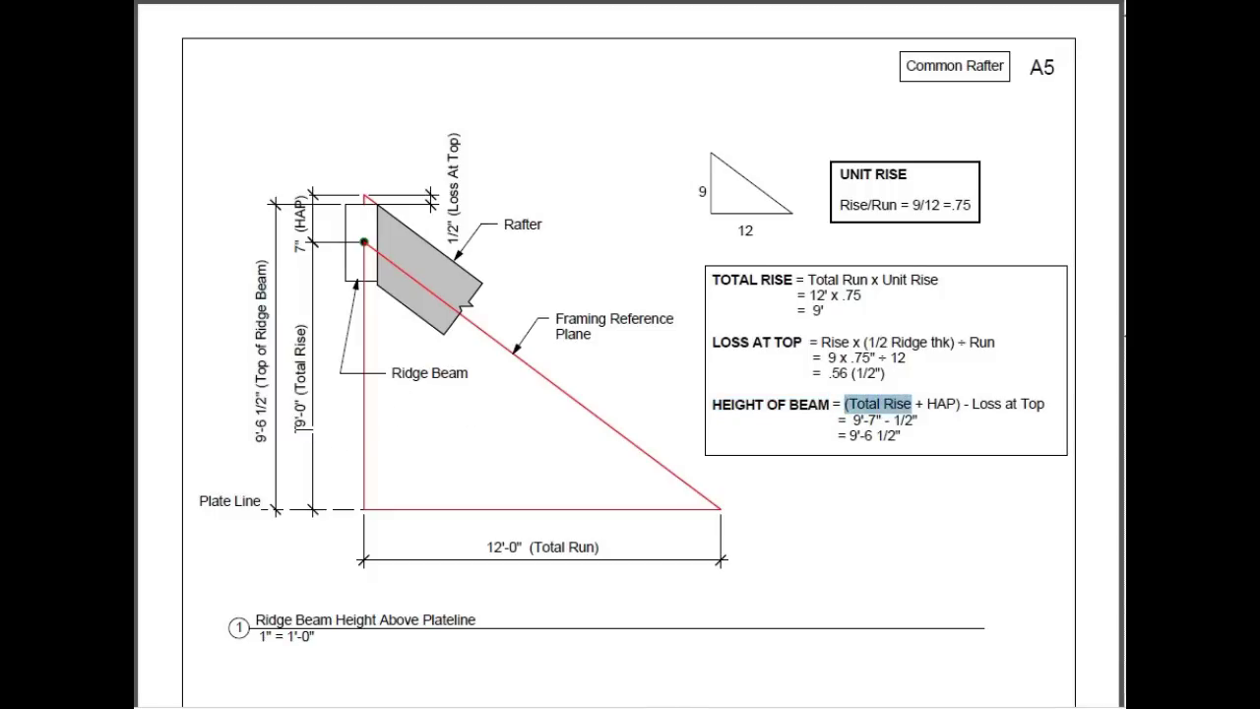
left_click_drag(300, 428, 305, 325)
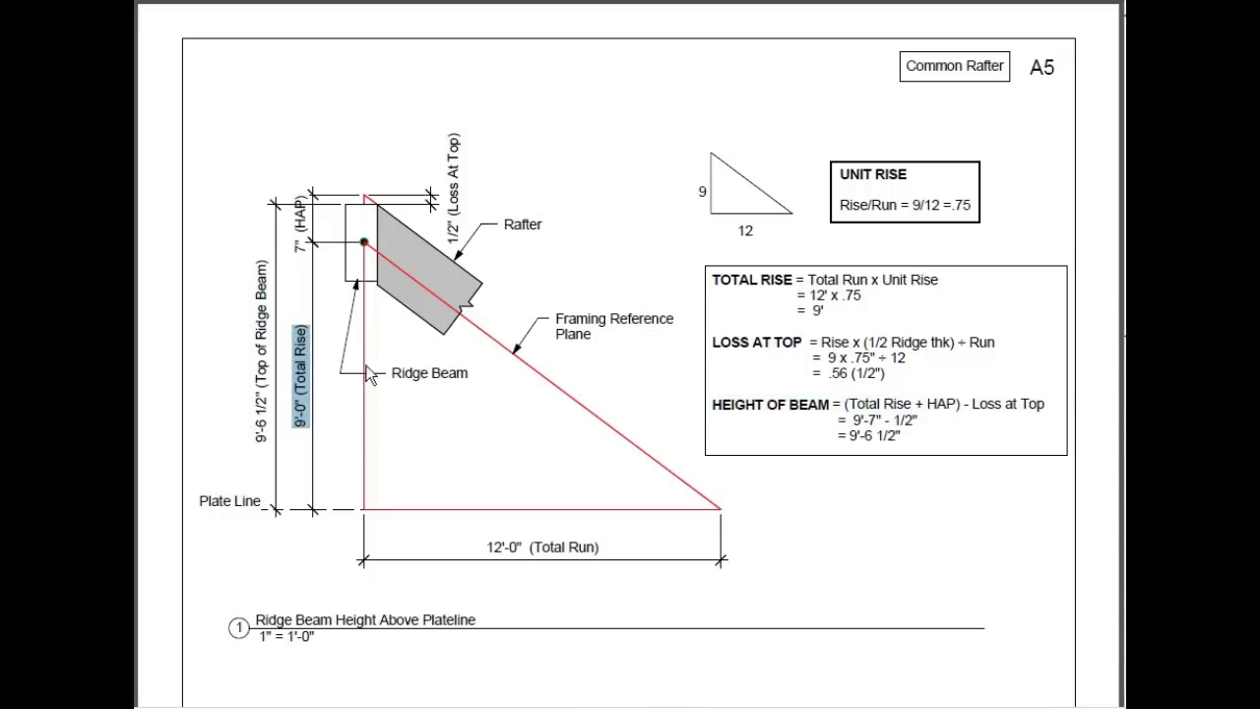
left_click_drag(914, 404, 955, 403)
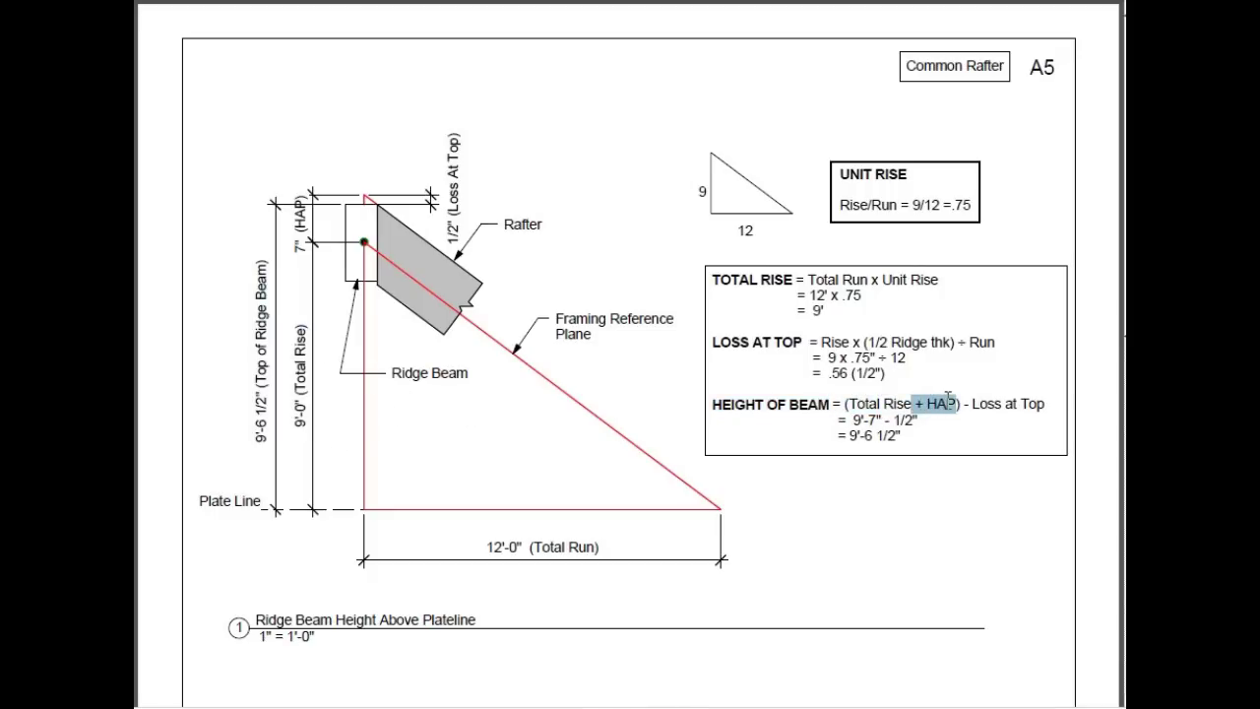
left_click_drag(295, 258, 301, 195)
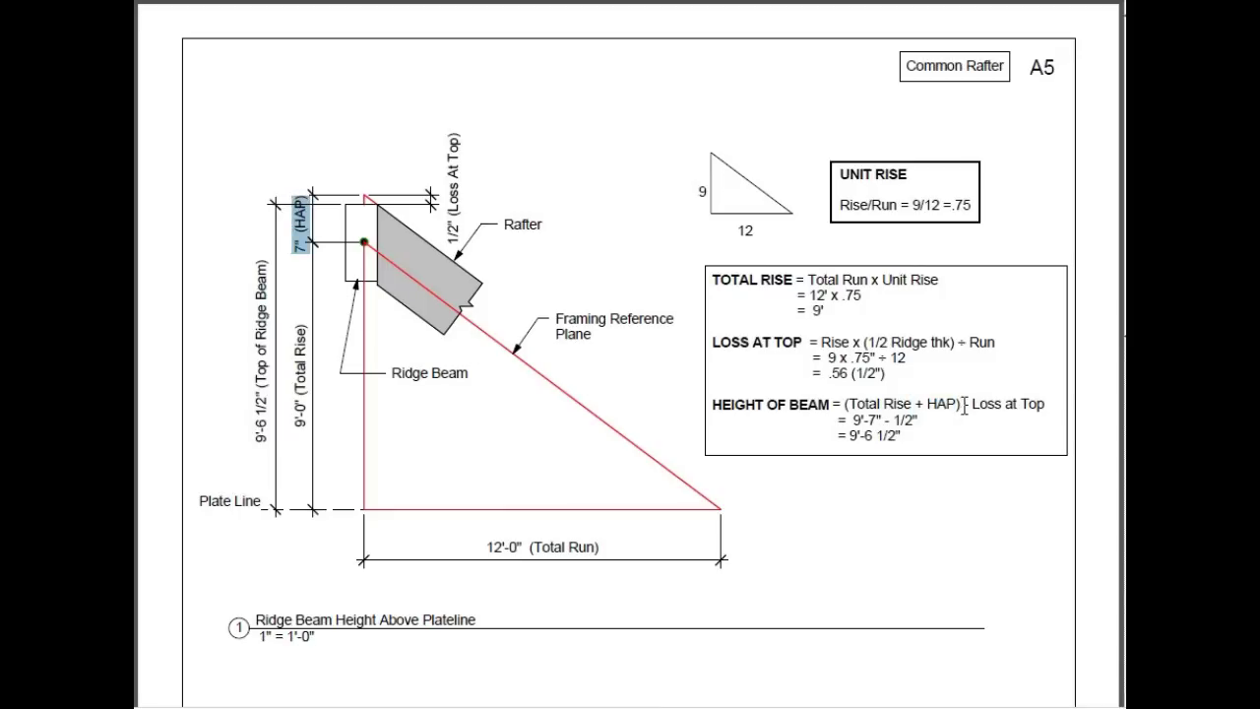
left_click_drag(963, 404, 1045, 404)
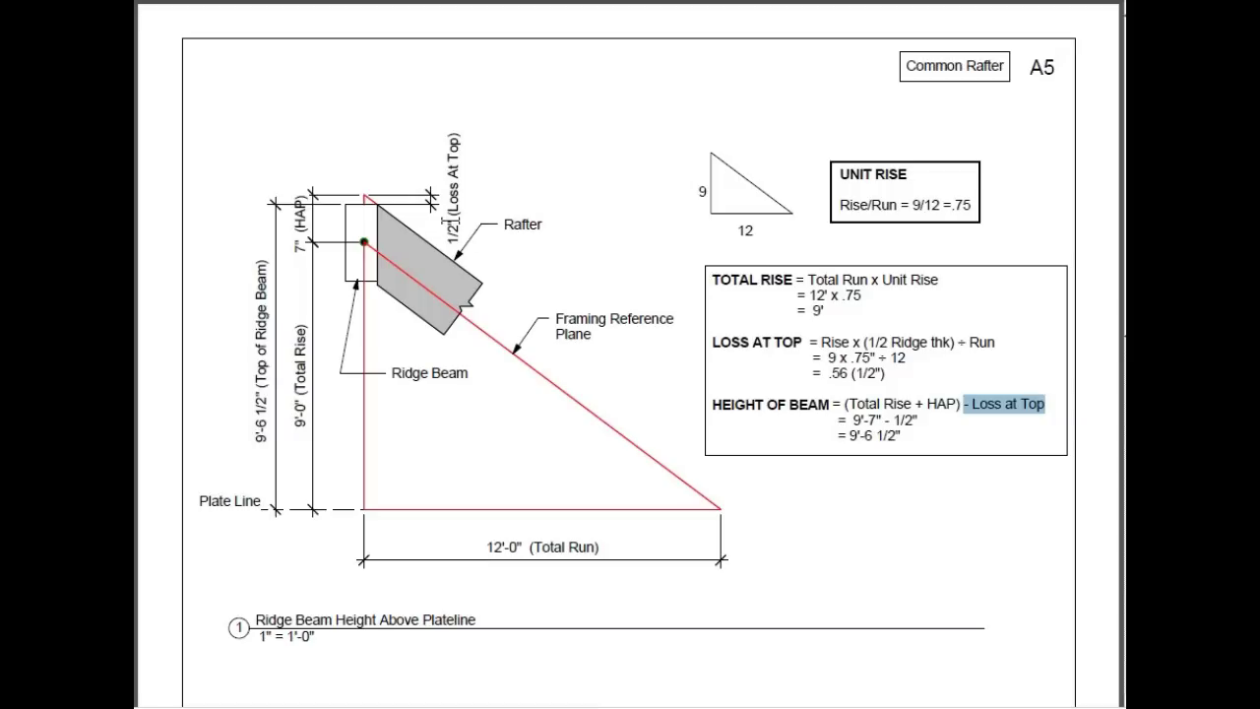
left_click_drag(450, 247, 460, 141)
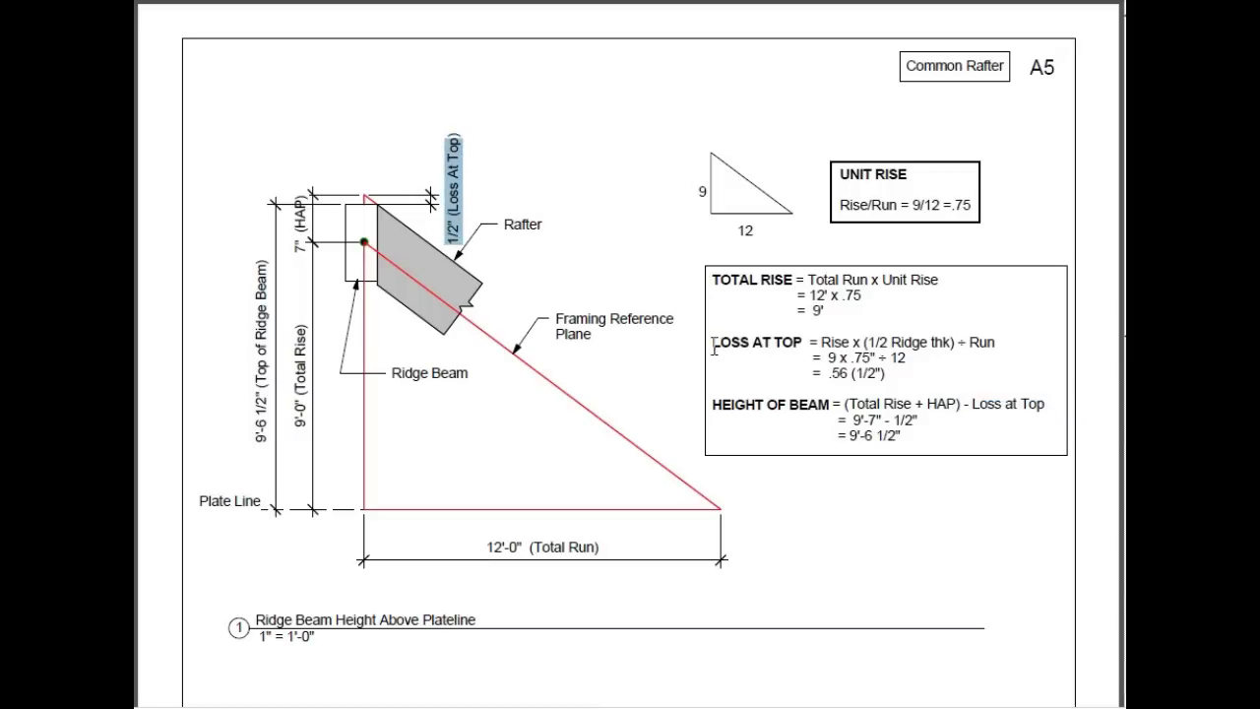
- Examine the Loss At Top calculation up close and check it against the Top of Ridge Beam dimension
left_click_drag(716, 346, 817, 340)
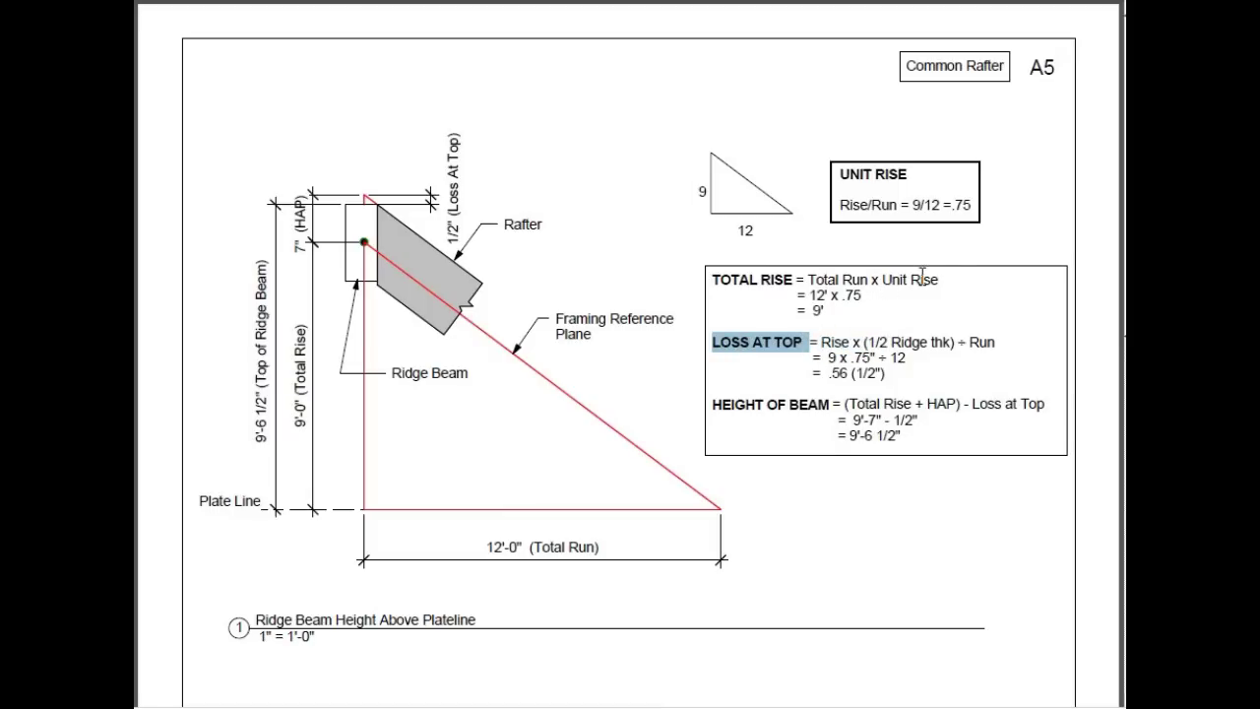
left_click_drag(1073, 240, 695, 489)
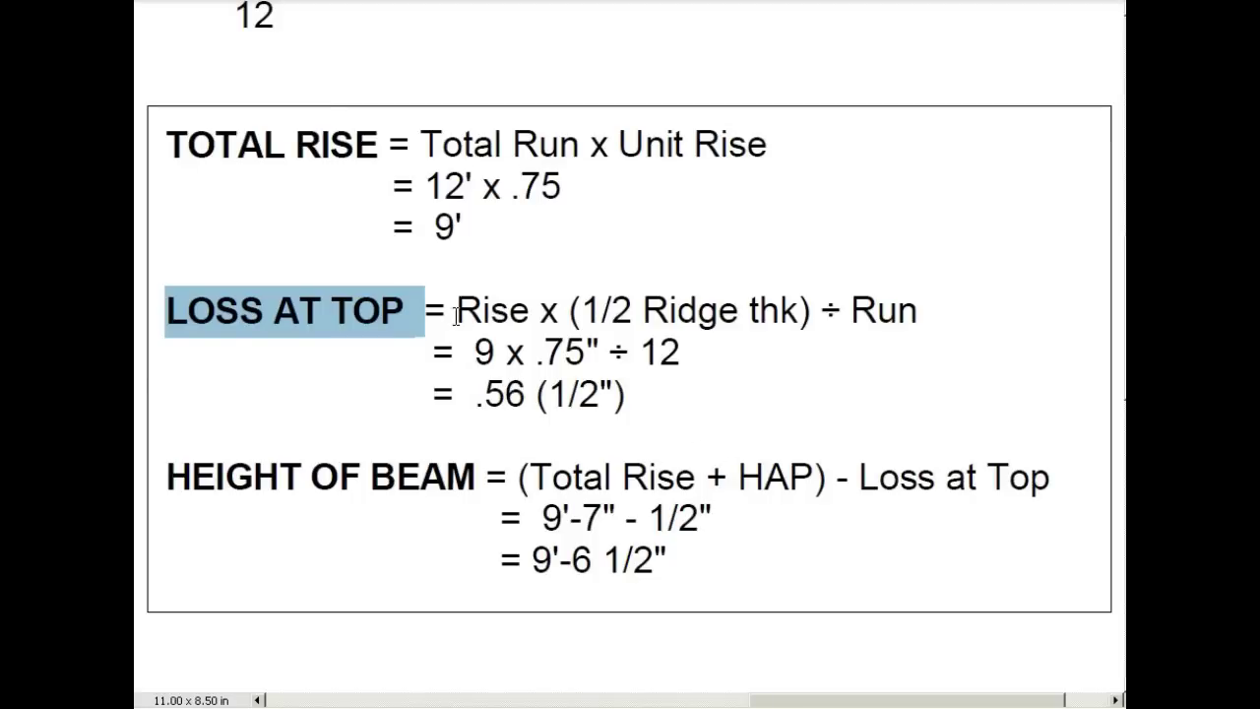
left_click_drag(456, 311, 531, 311)
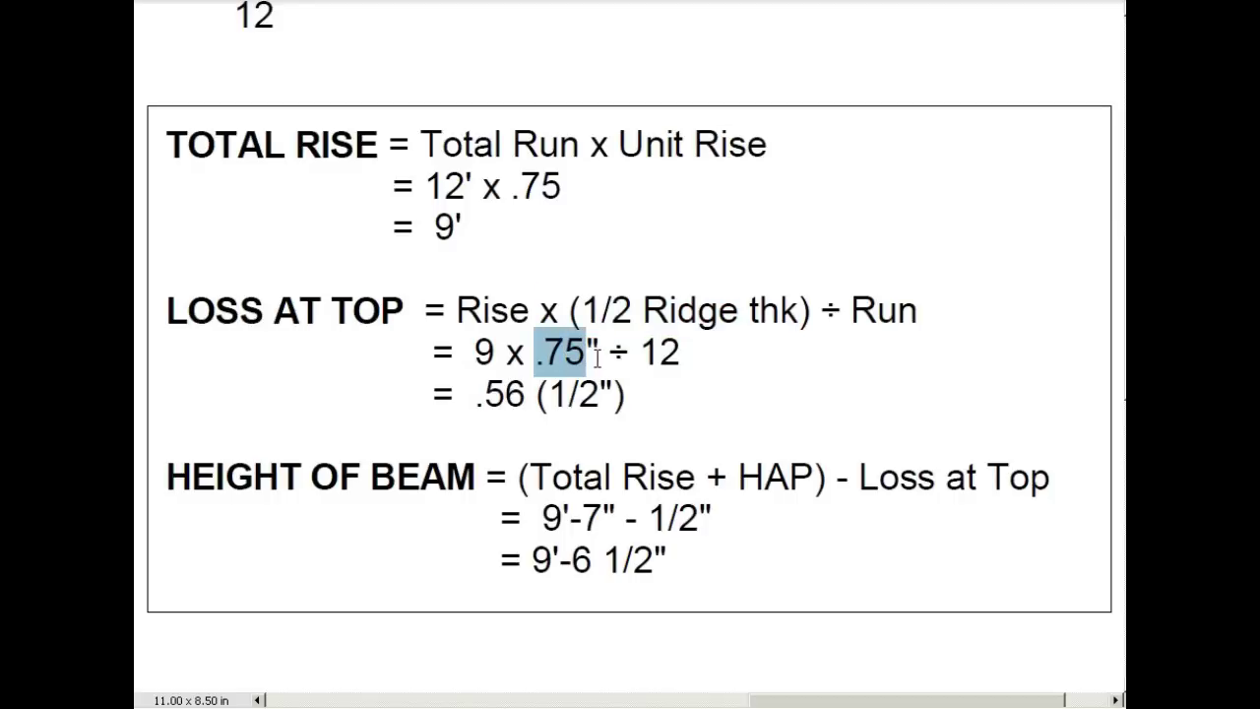
left_click_drag(822, 310, 906, 310)
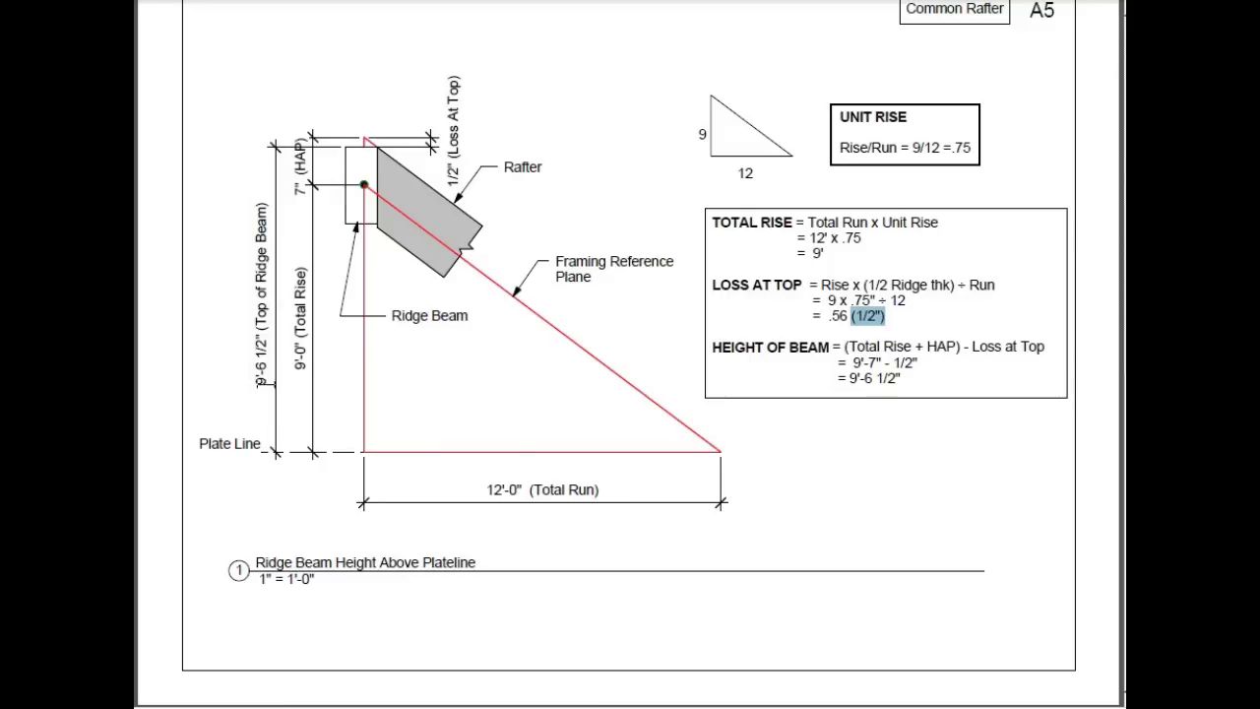
left_click_drag(259, 384, 268, 207)
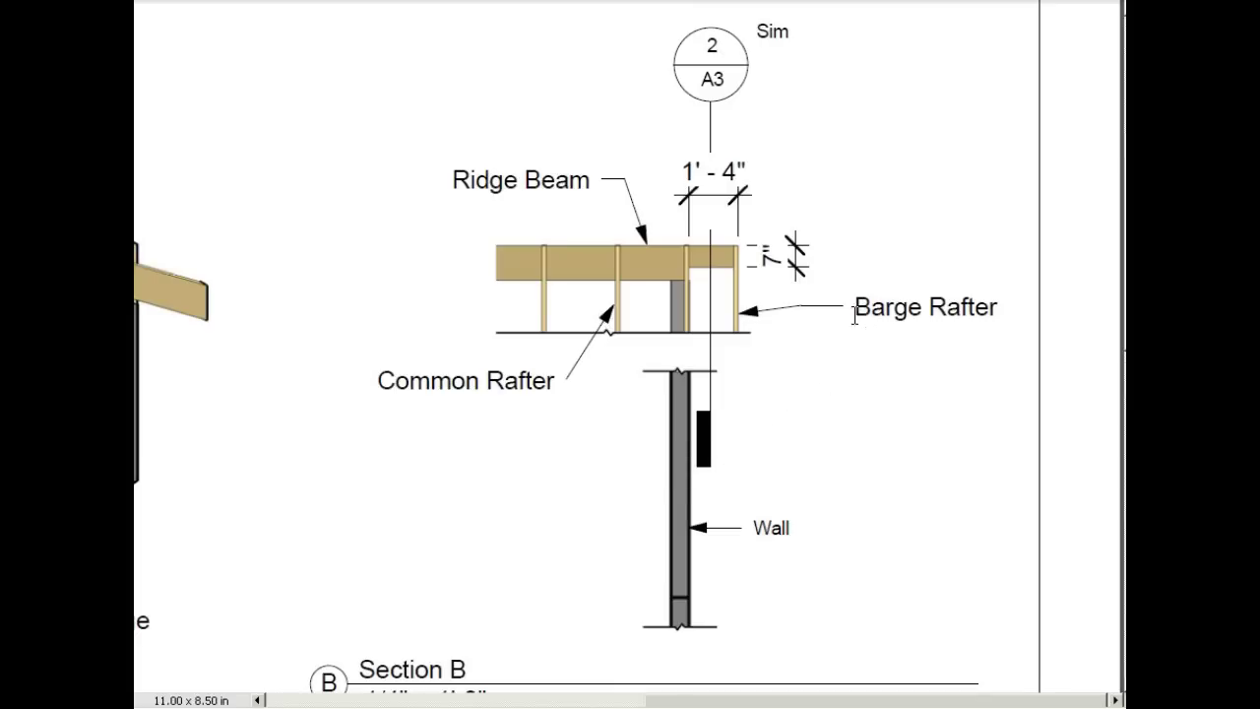
- Examine the Barge Rafter and Ridge Beam in Section B, including the overhang and reduced beam depth, plus the Ridge Beam Depth @ Barge Rafter detail
left_click_drag(853, 306, 995, 307)
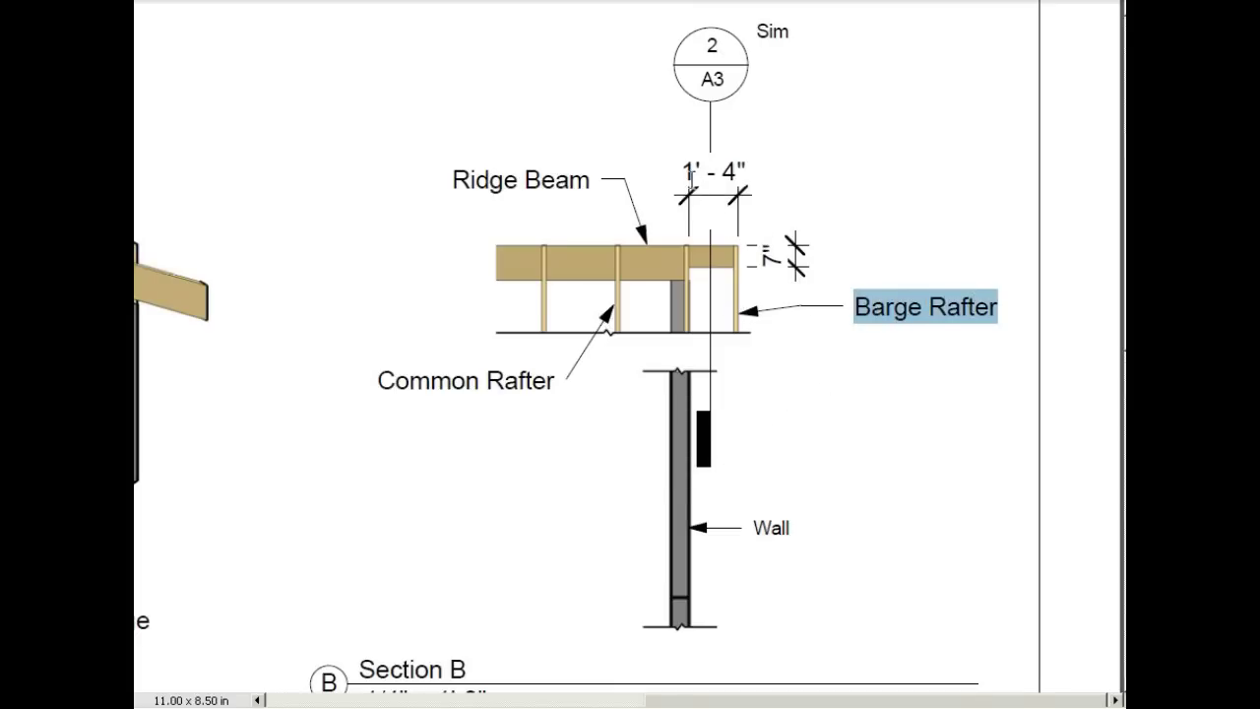
left_click(456, 179)
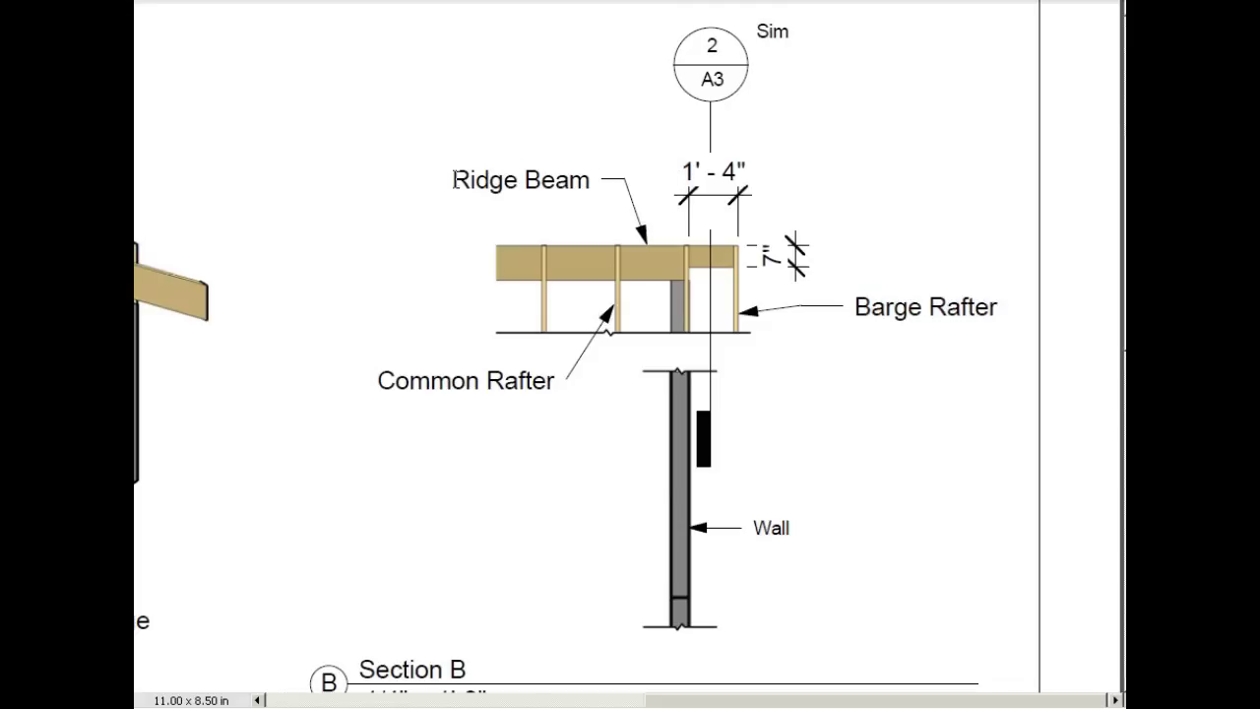
left_click_drag(456, 180, 589, 177)
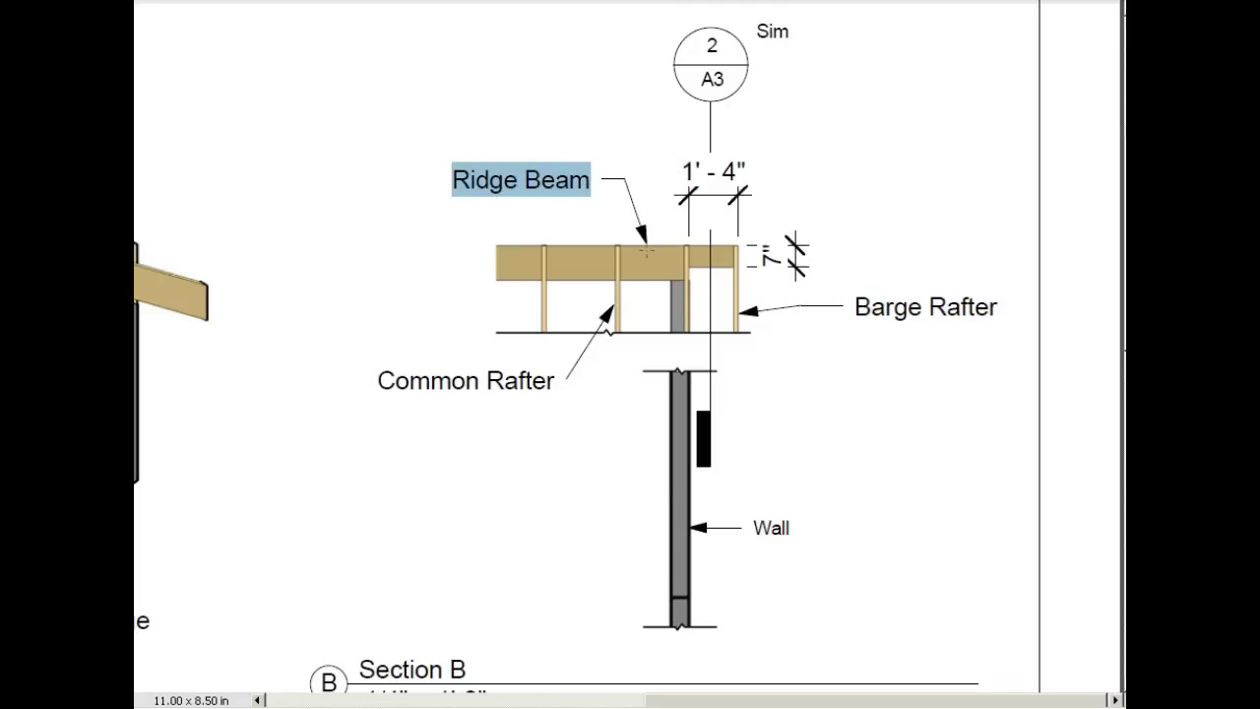
left_click_drag(690, 171, 747, 171)
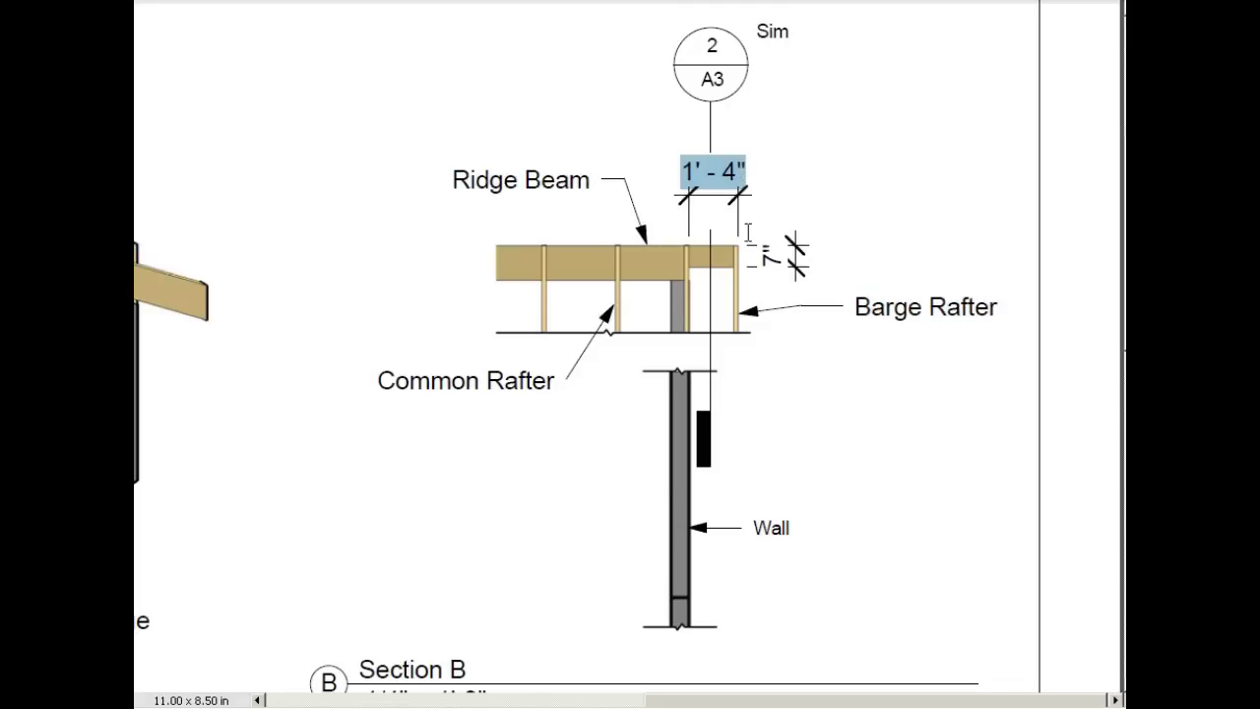
left_click_drag(764, 266, 765, 234)
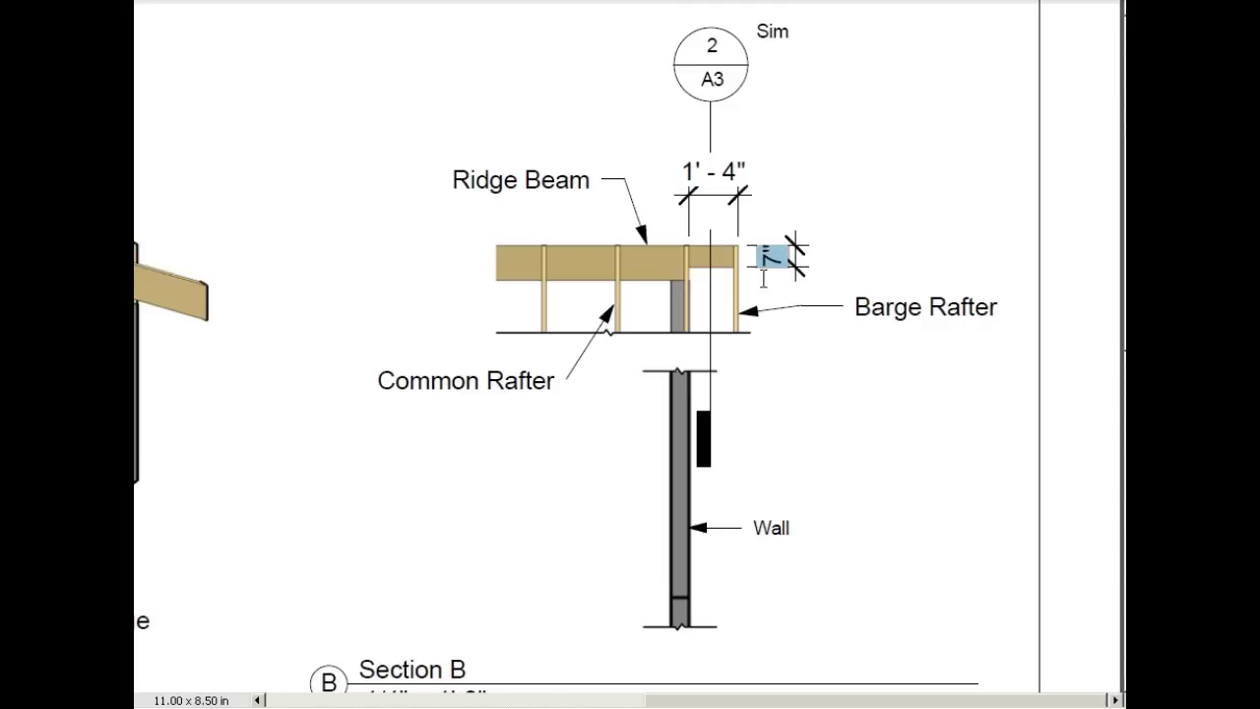
scroll(1093, 423, "down", 5)
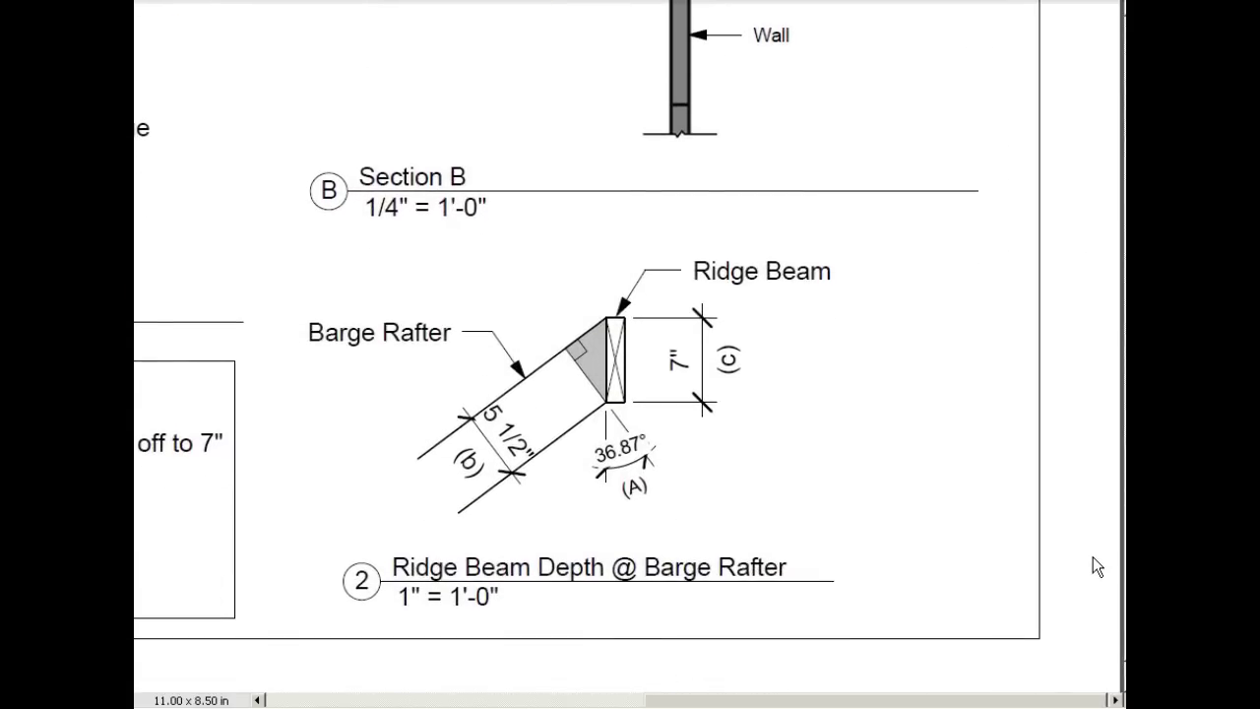
left_click_drag(680, 371, 678, 347)
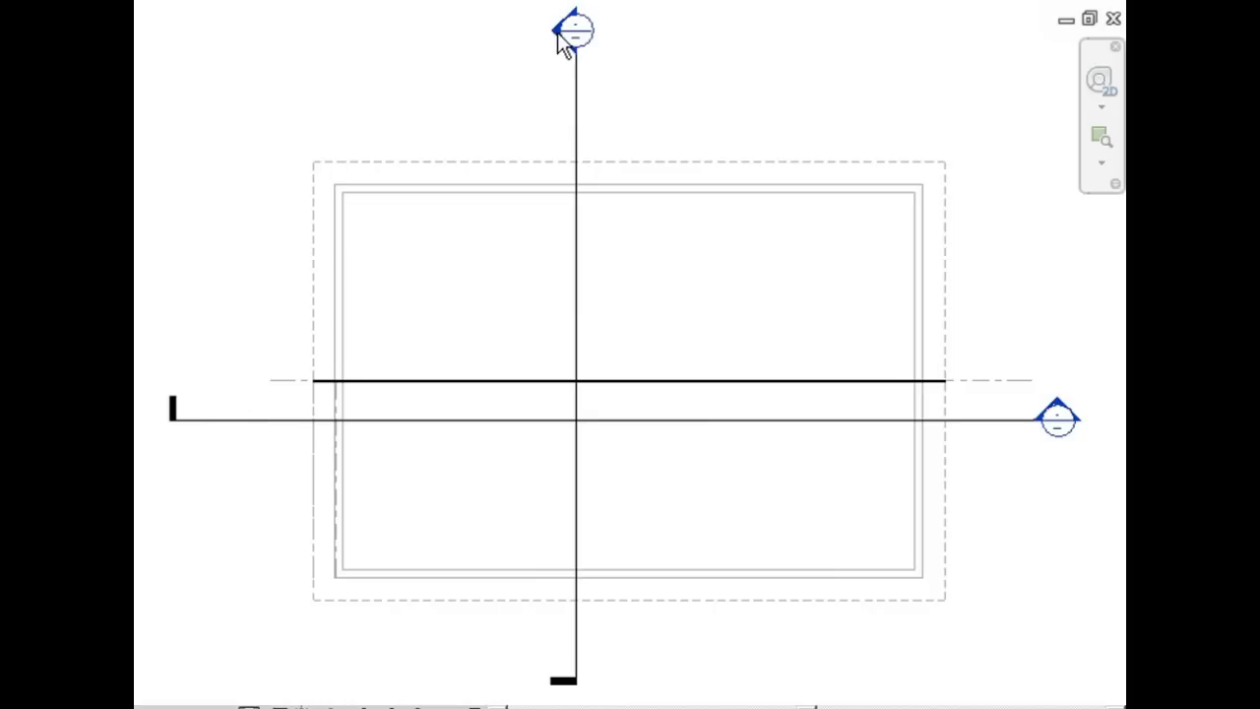
- Open the model's lengthwise section and the cross section to inspect the ridge beam and its framing reference point
double_click(1061, 413)
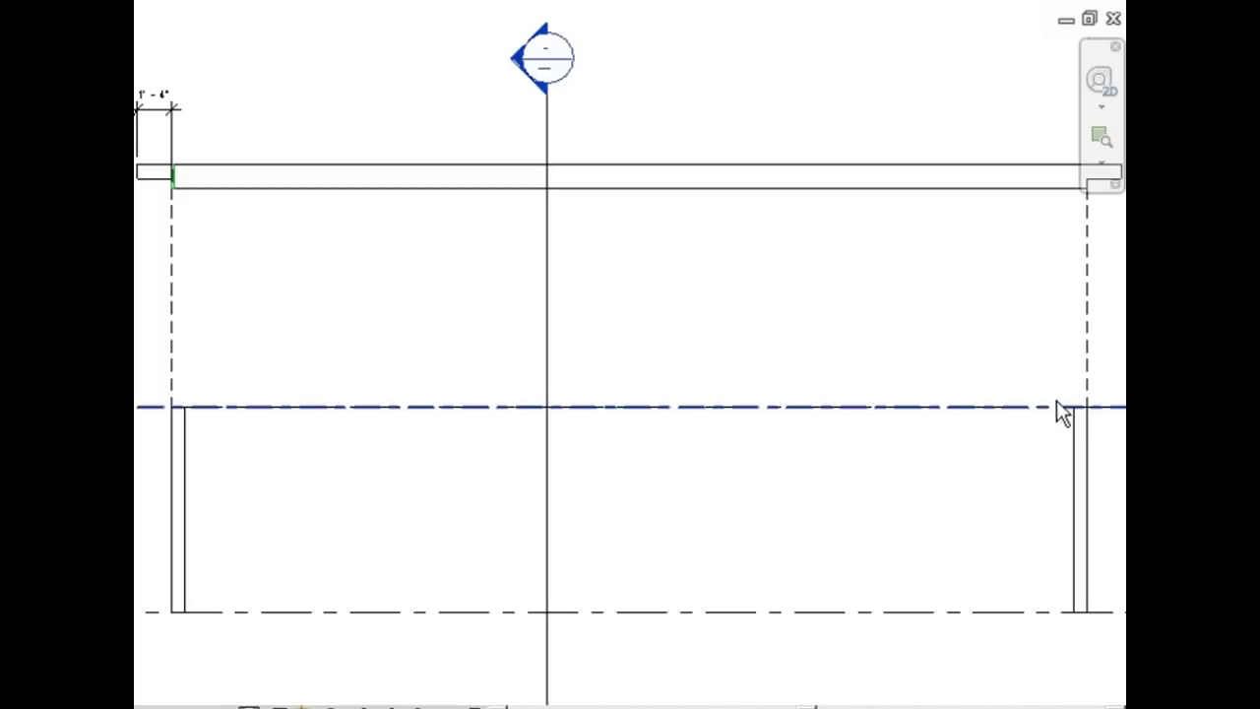
scroll(842, 541, "down", 2)
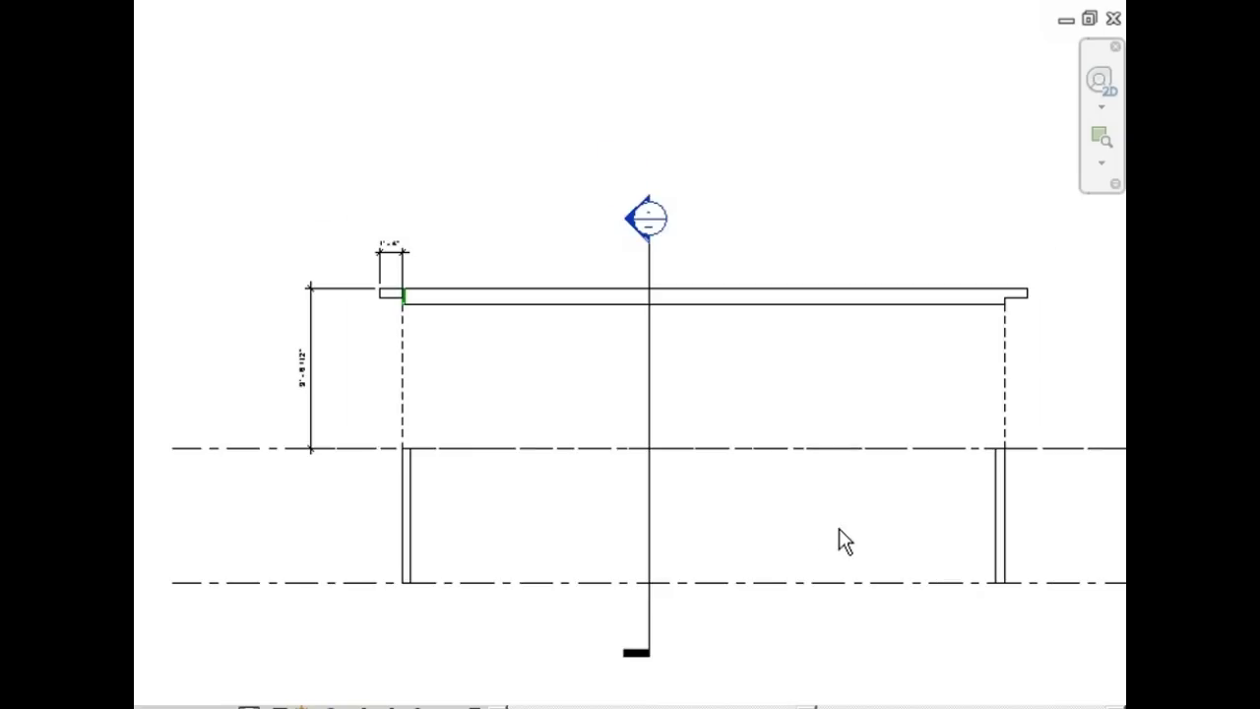
scroll(301, 354, "up", 3)
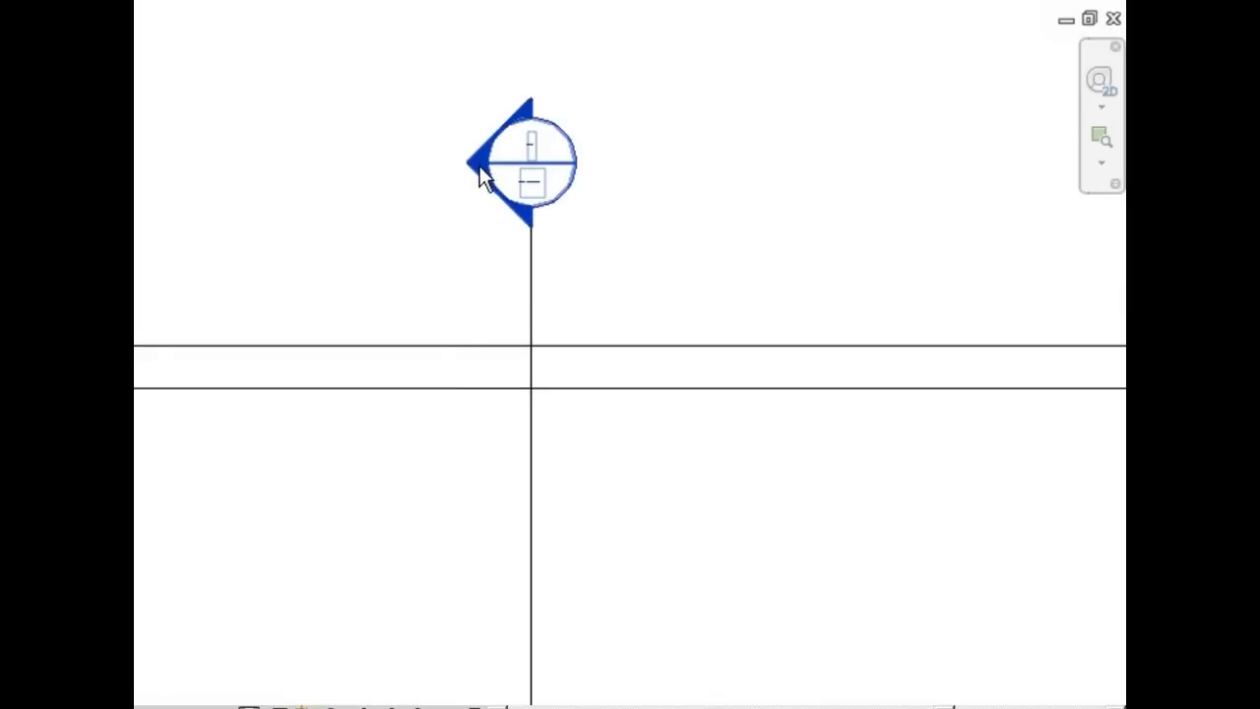
double_click(480, 173)
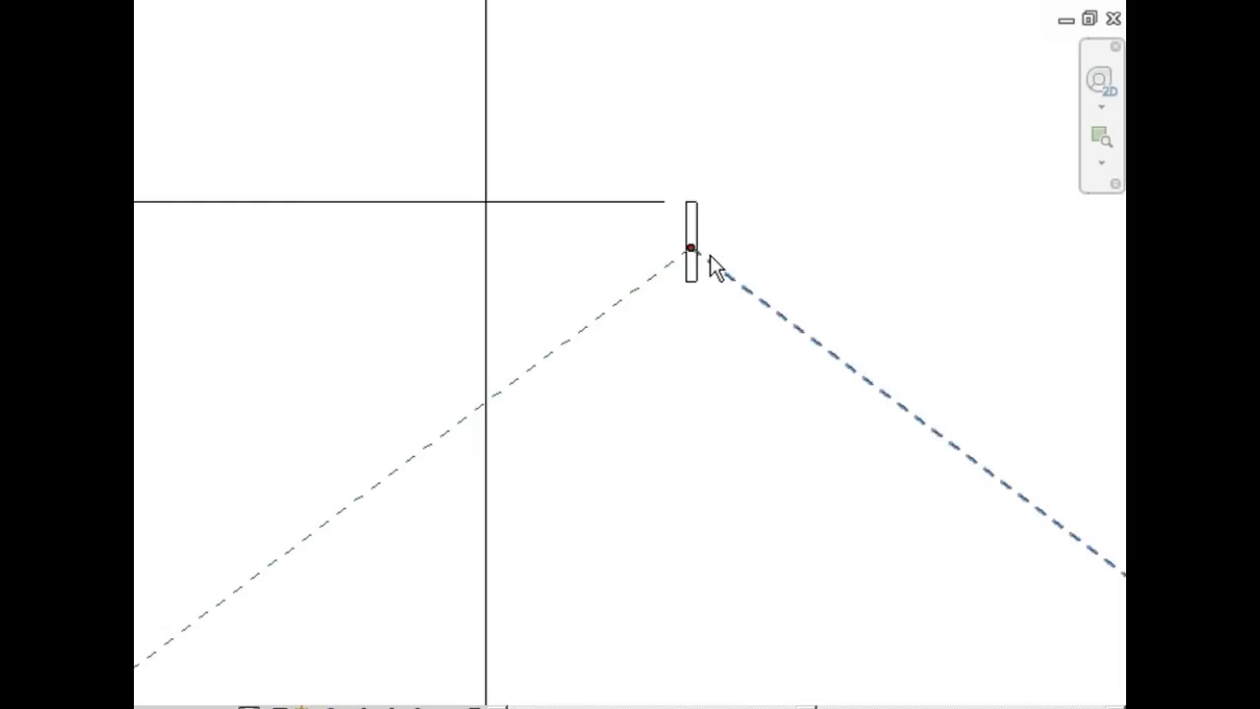
scroll(705, 253, "up", 3)
- Place a sloped rafter perpendicular to the ridge beam, from its framing reference point down to the outer face of the lower wall
scroll(914, 268, "down", 5)
scroll(425, 398, "up", 1)
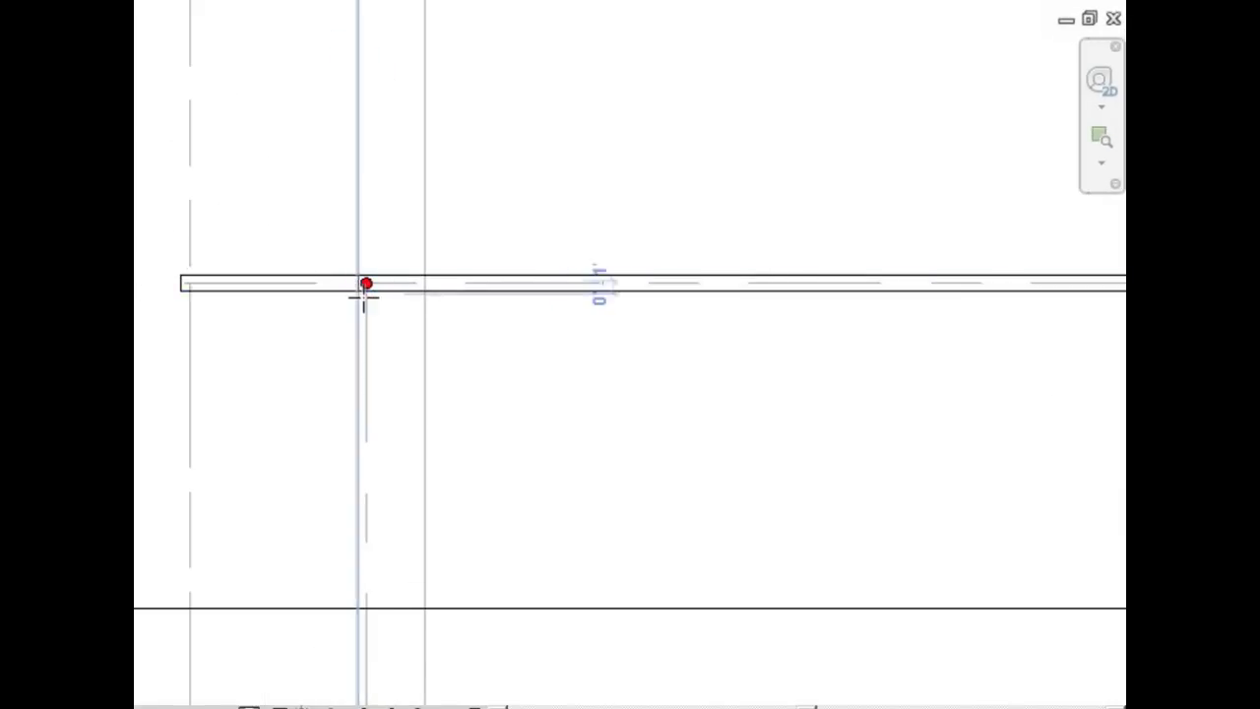
scroll(363, 300, "up", 3)
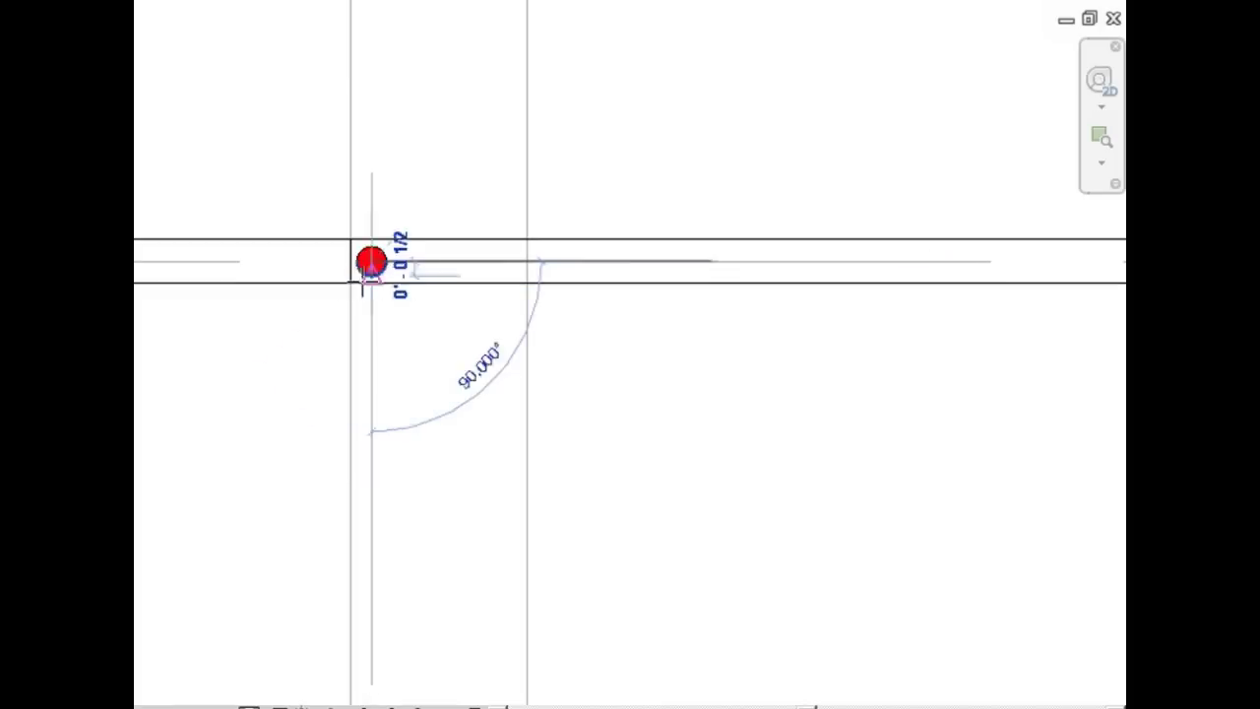
scroll(368, 163, "down", 5)
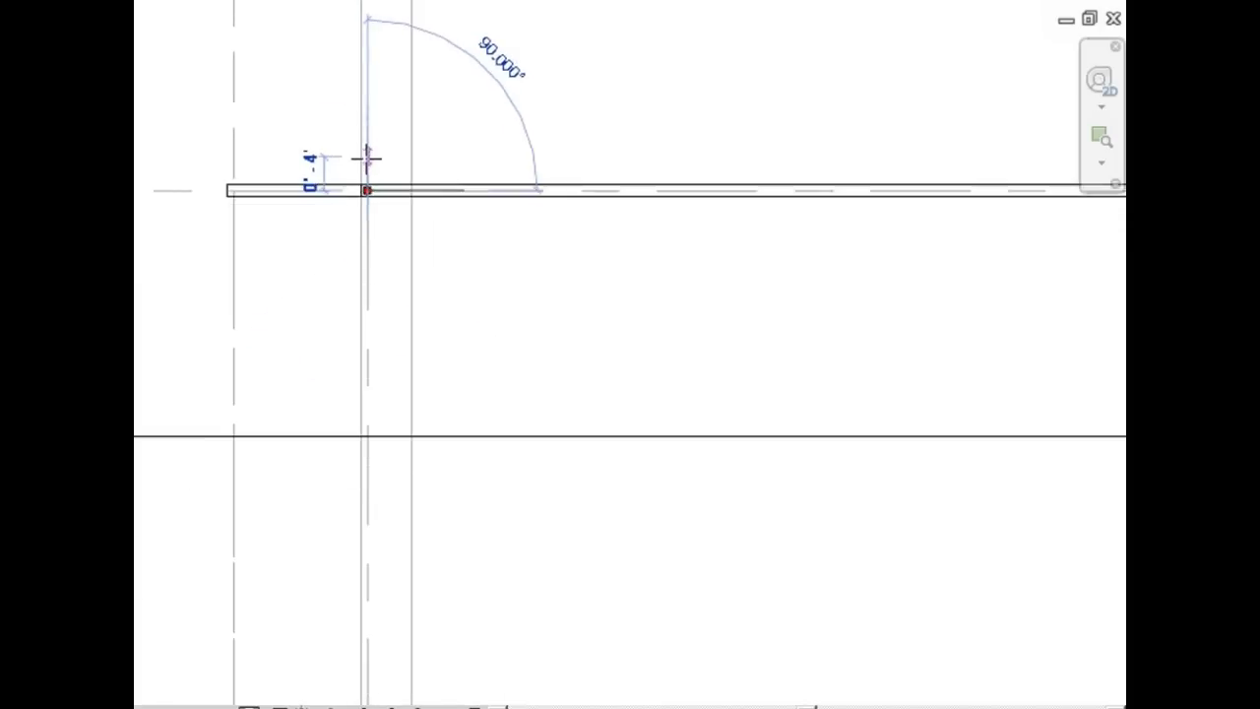
scroll(366, 162, "down", 6)
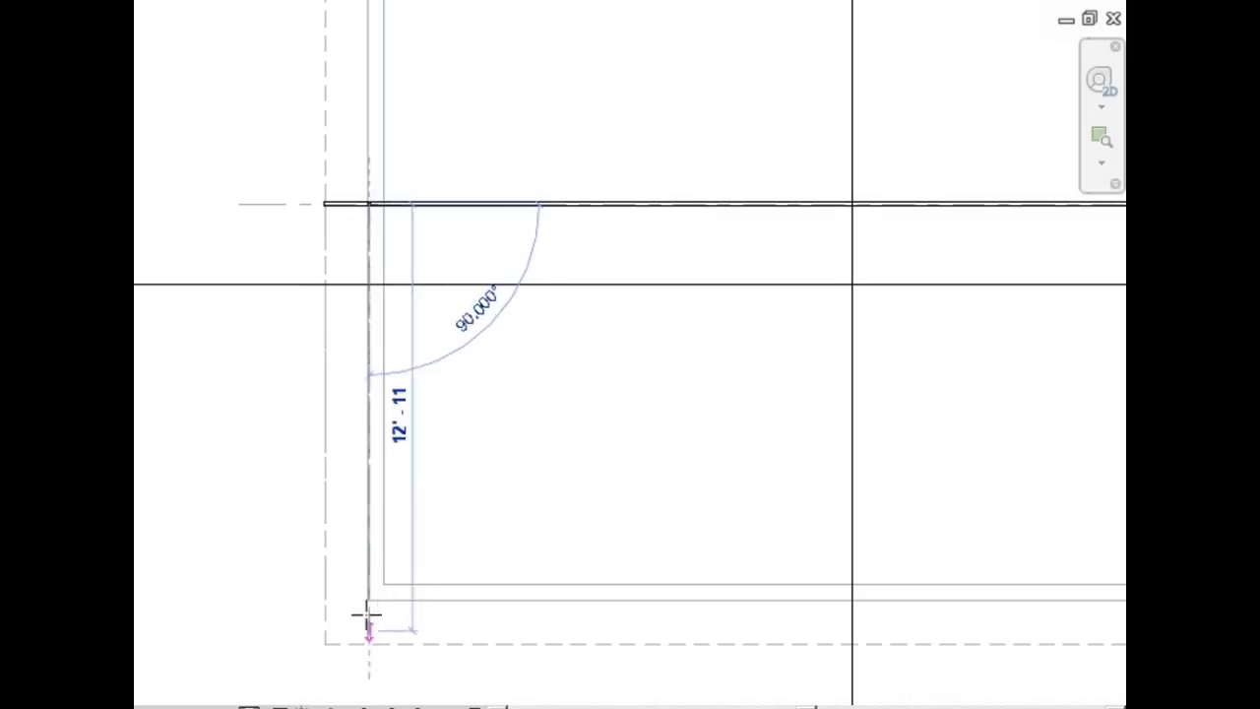
scroll(367, 617, "up", 3)
left_click(361, 585)
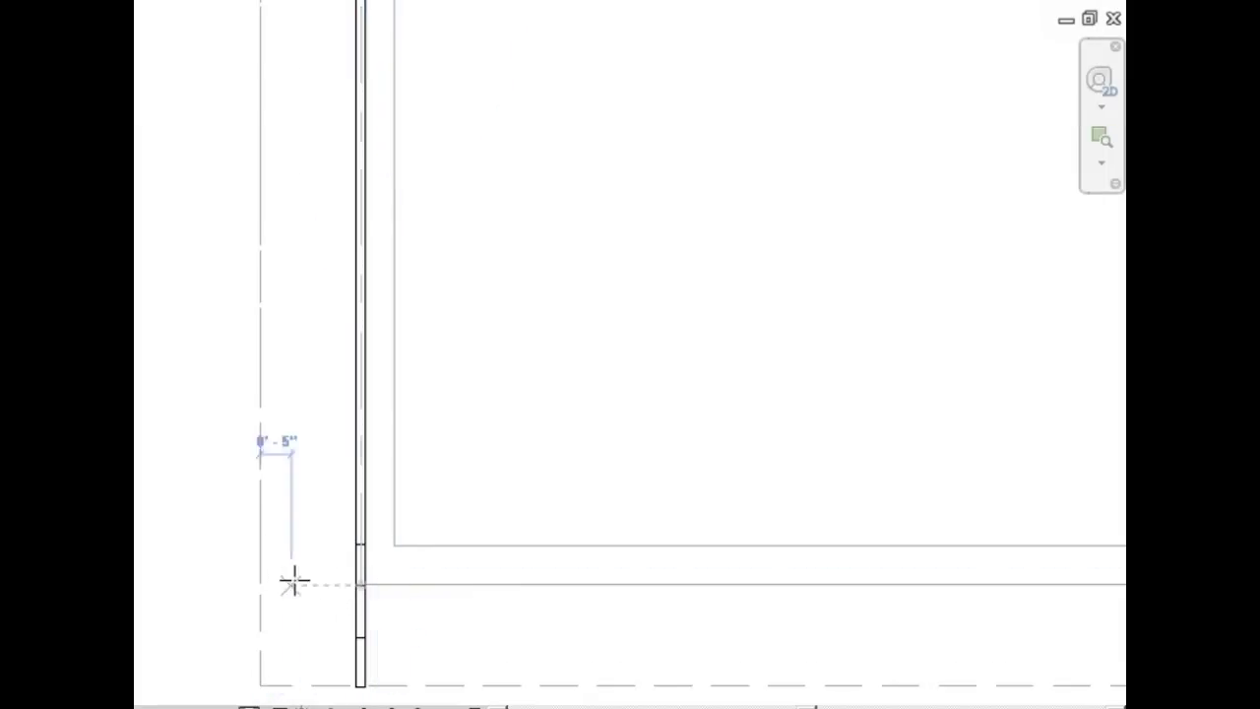
key("Escape")
key("Escape")
scroll(282, 683, "down", 3)
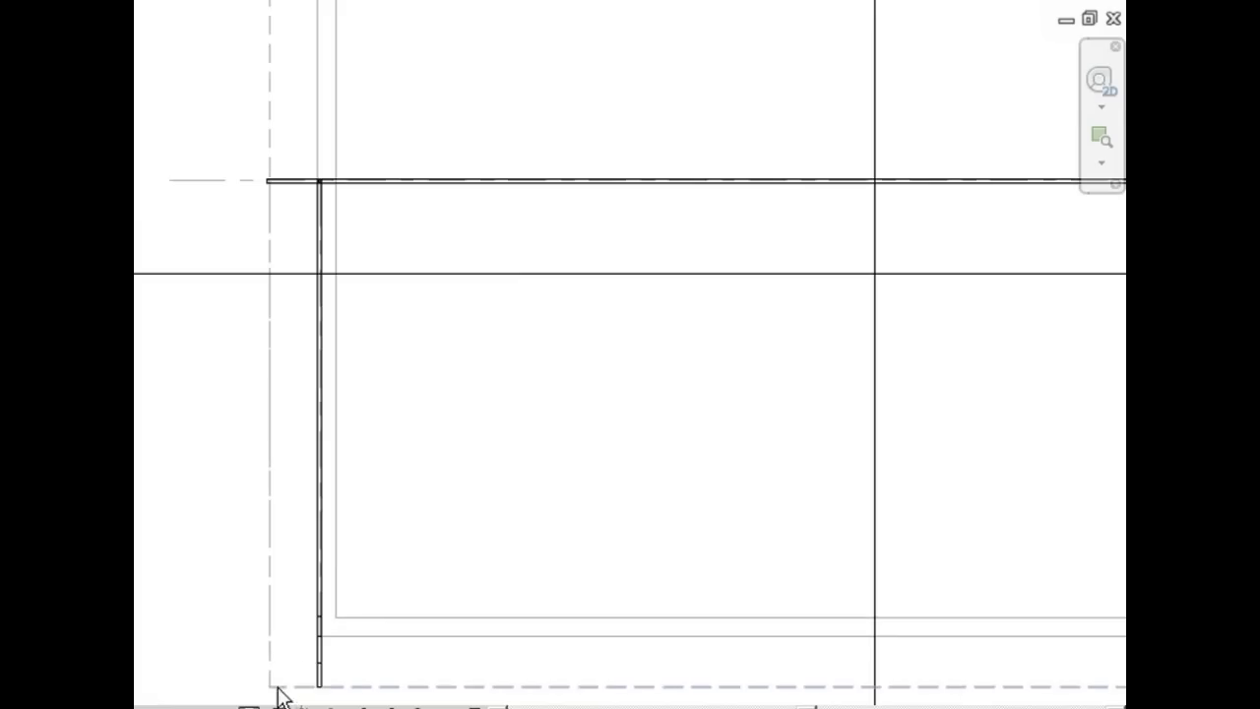
- Mirror the rafter about the ridge centerline to create the opposing rafter
scroll(315, 230, "up", 5)
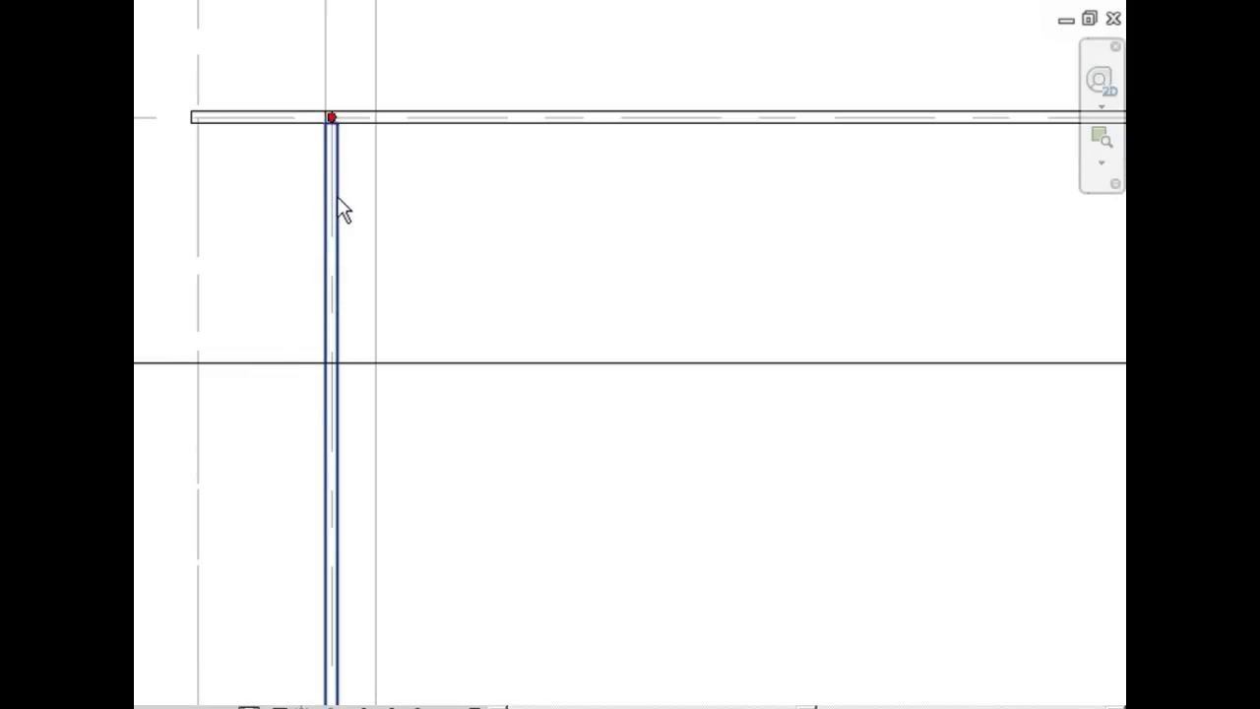
left_click(337, 198)
key("a")
key("l")
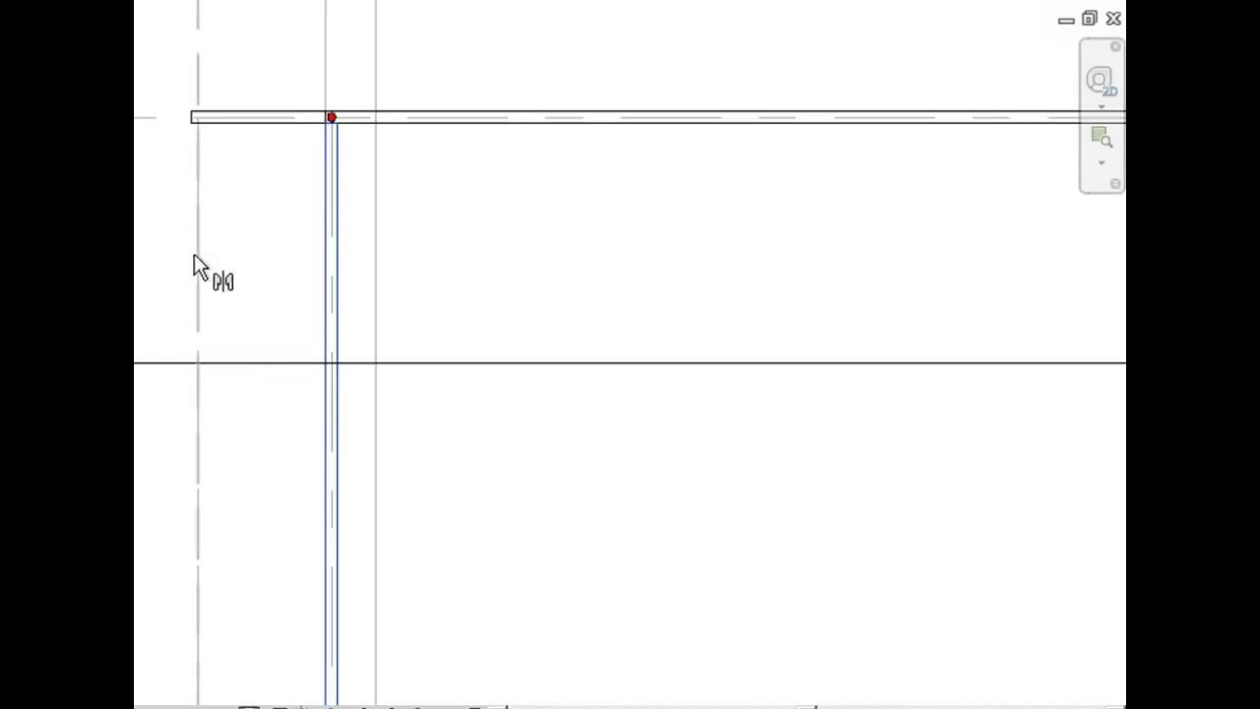
left_click(152, 117)
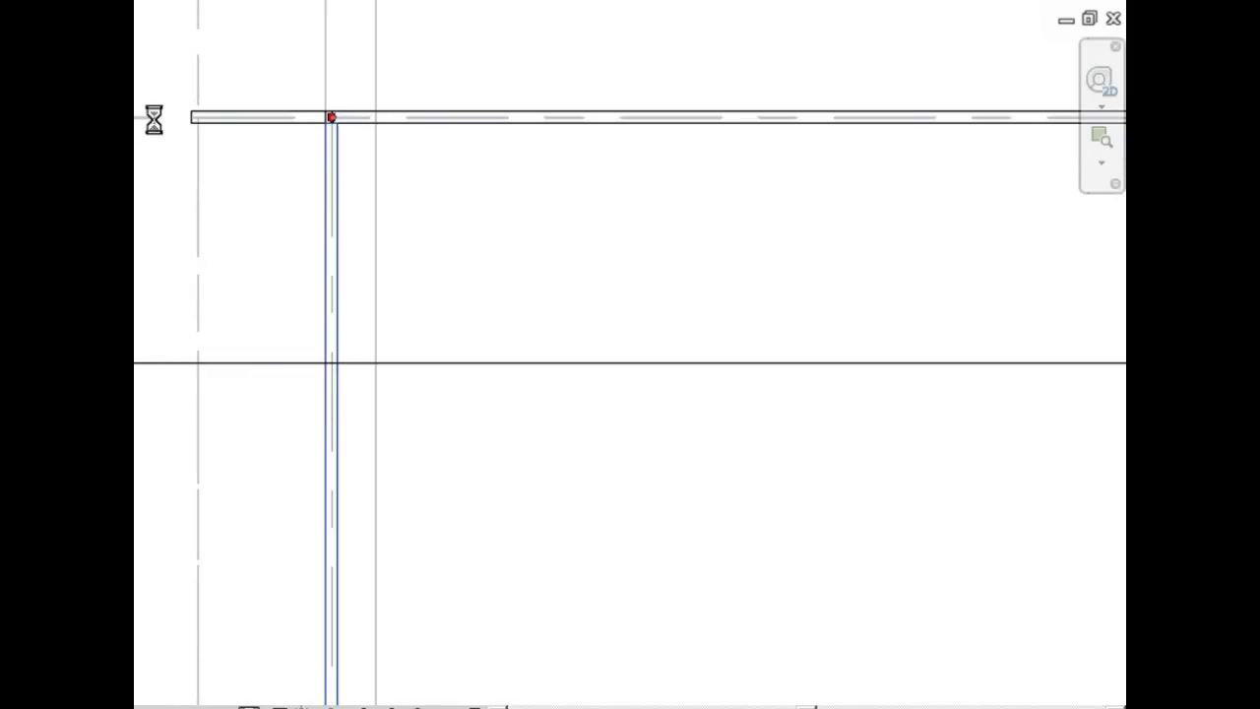
key("Escape")
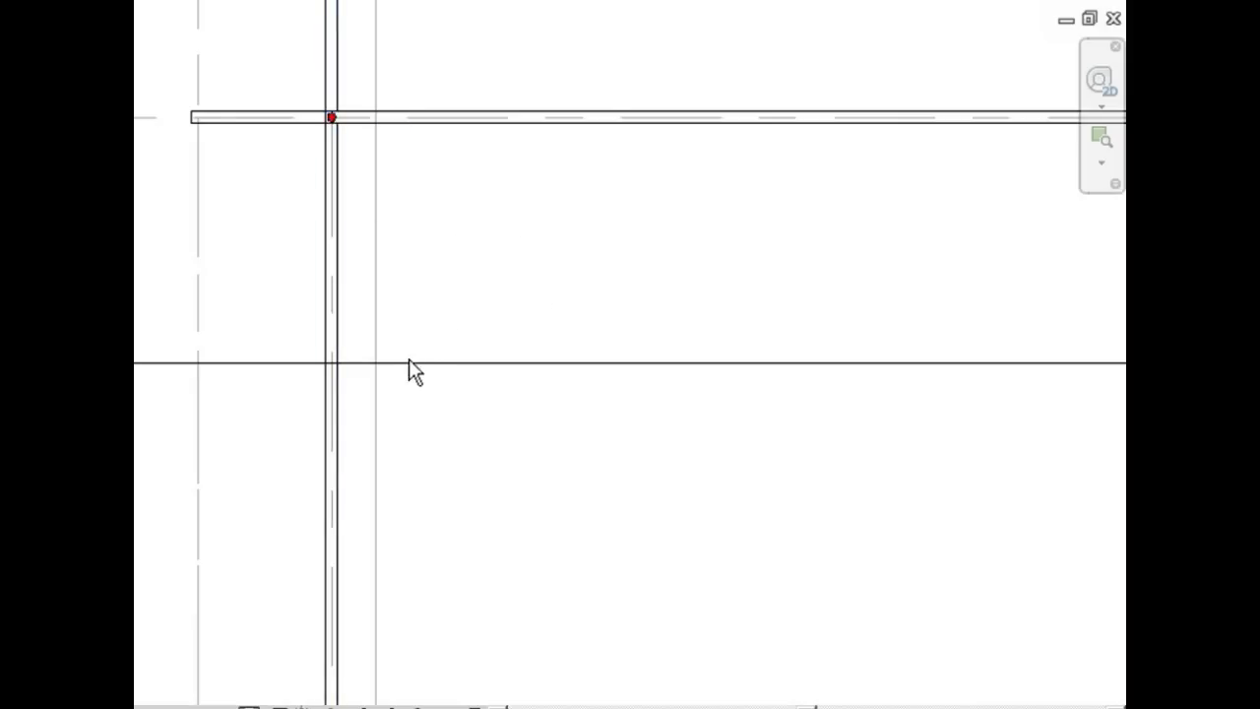
- Open the cross section and examine how the two rafters meet the top and bottom of the ridge beam
scroll(383, 416, "down", 3)
scroll(366, 455, "down", 4)
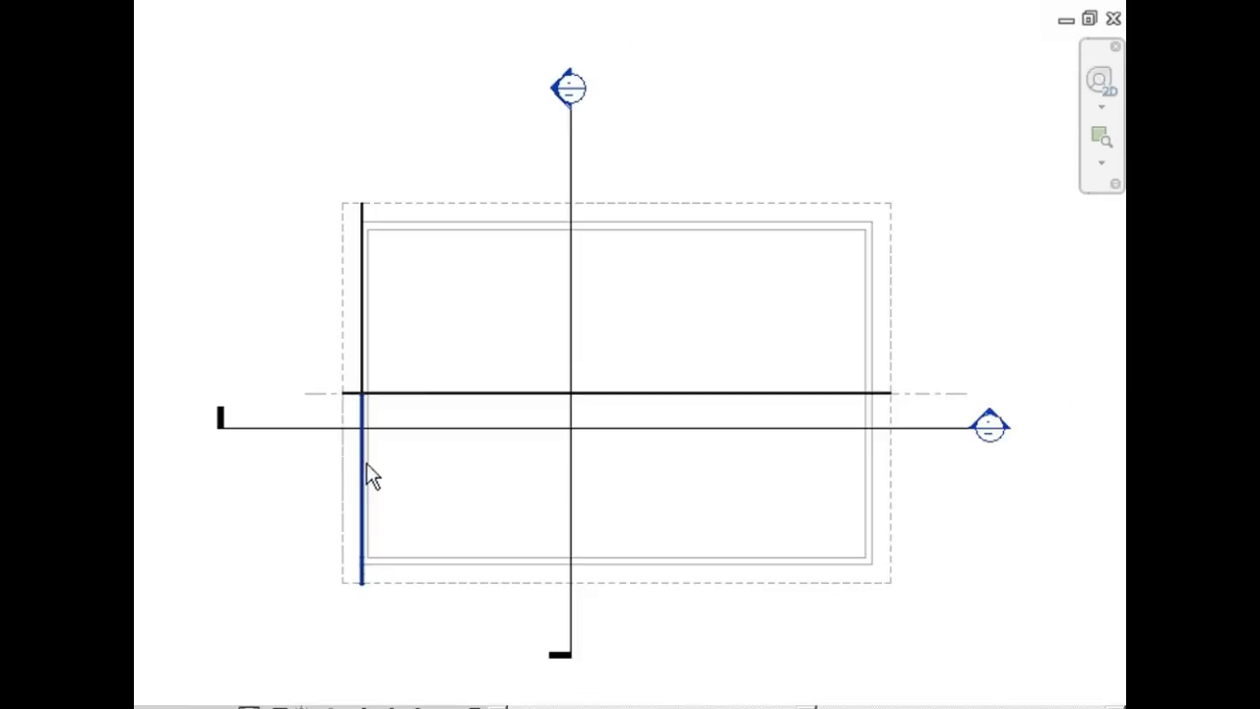
double_click(557, 108)
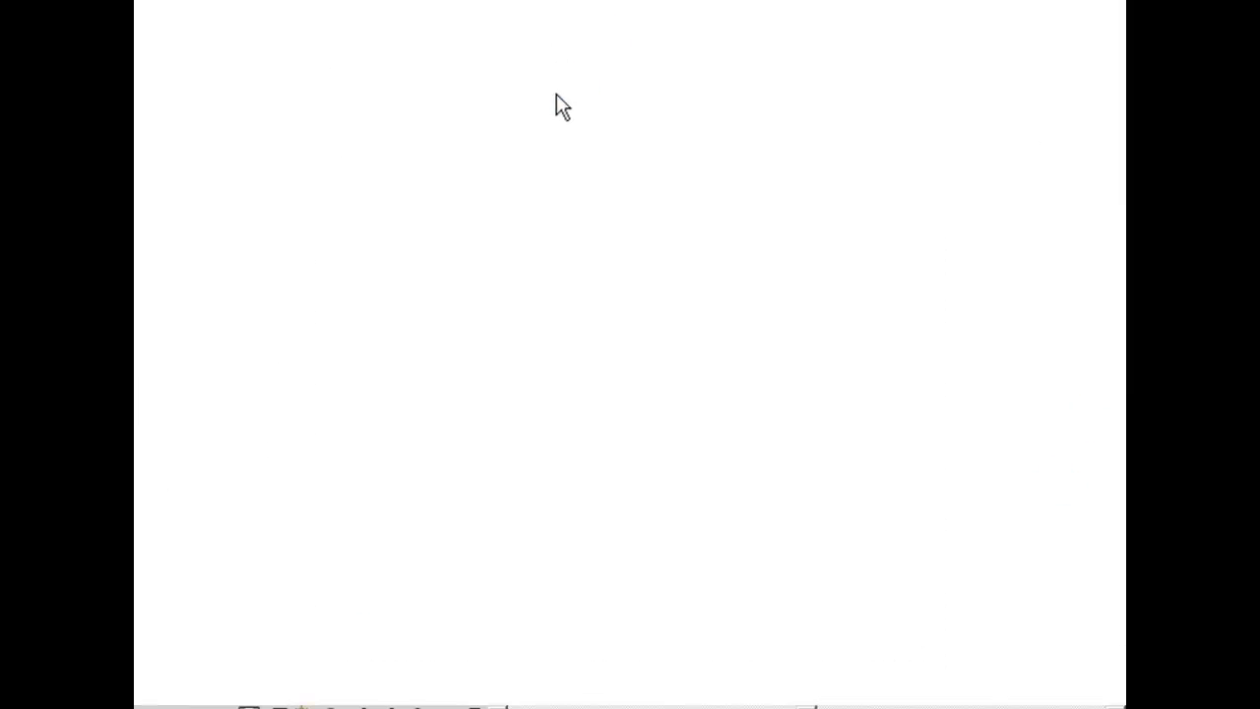
scroll(337, 506, "down", 1)
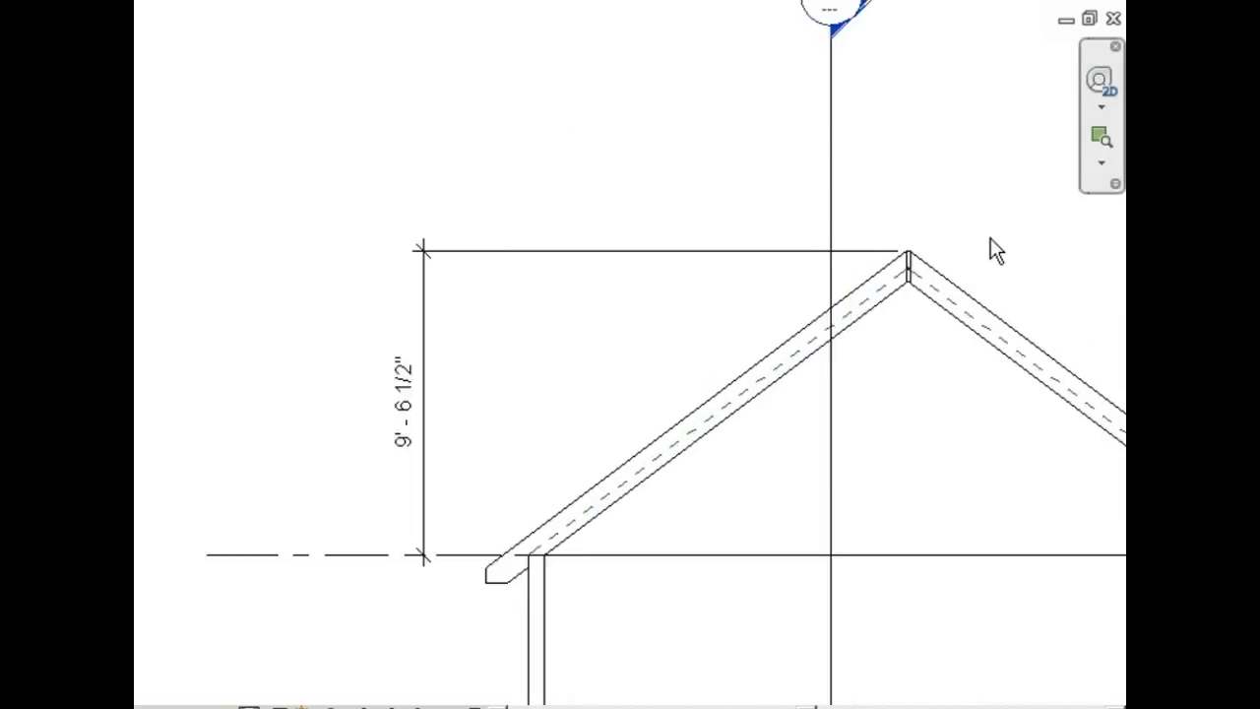
scroll(915, 287, "up", 3)
scroll(859, 288, "up", 2)
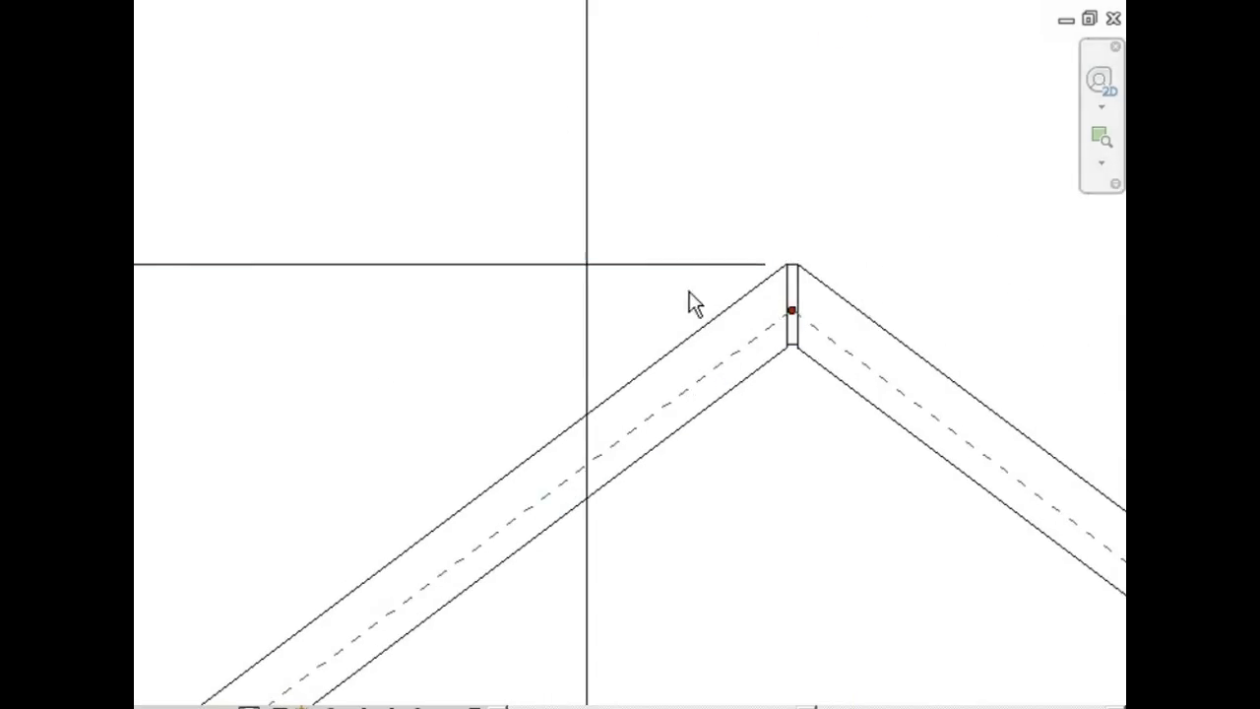
scroll(685, 311, "down", 2)
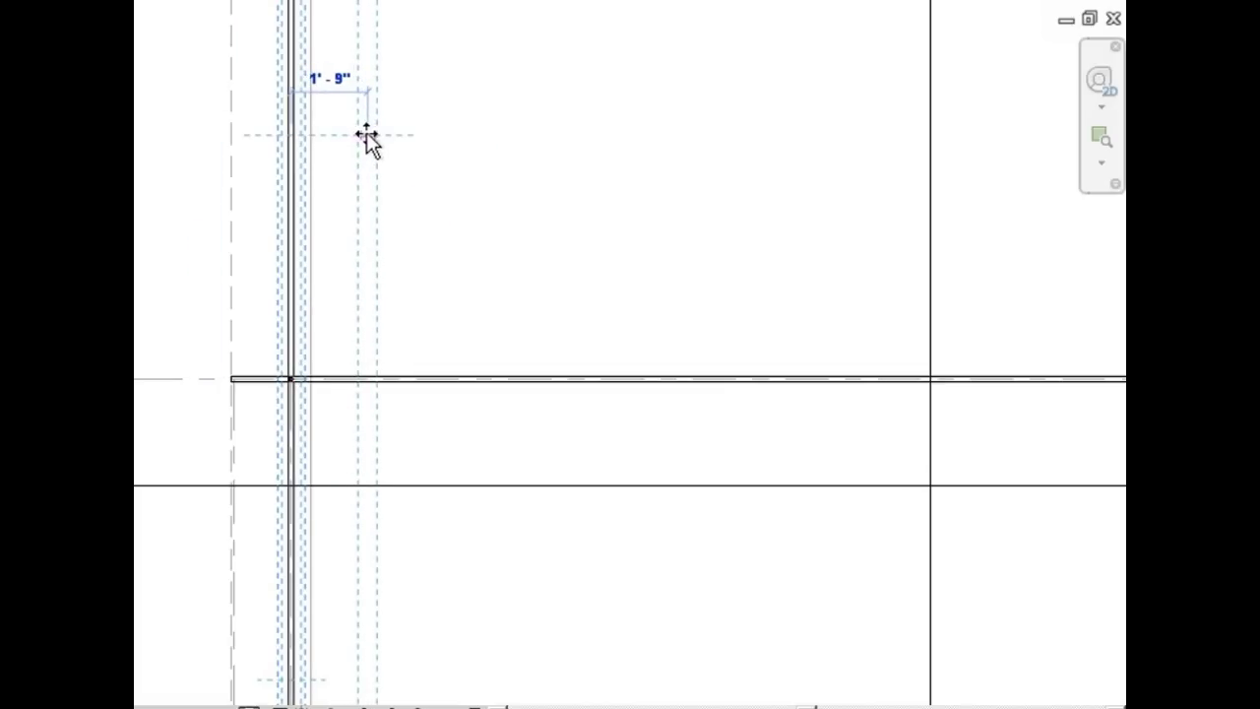
- Array the rafter pair along the ridge beam at 2' spacing with 19 members
type("2")
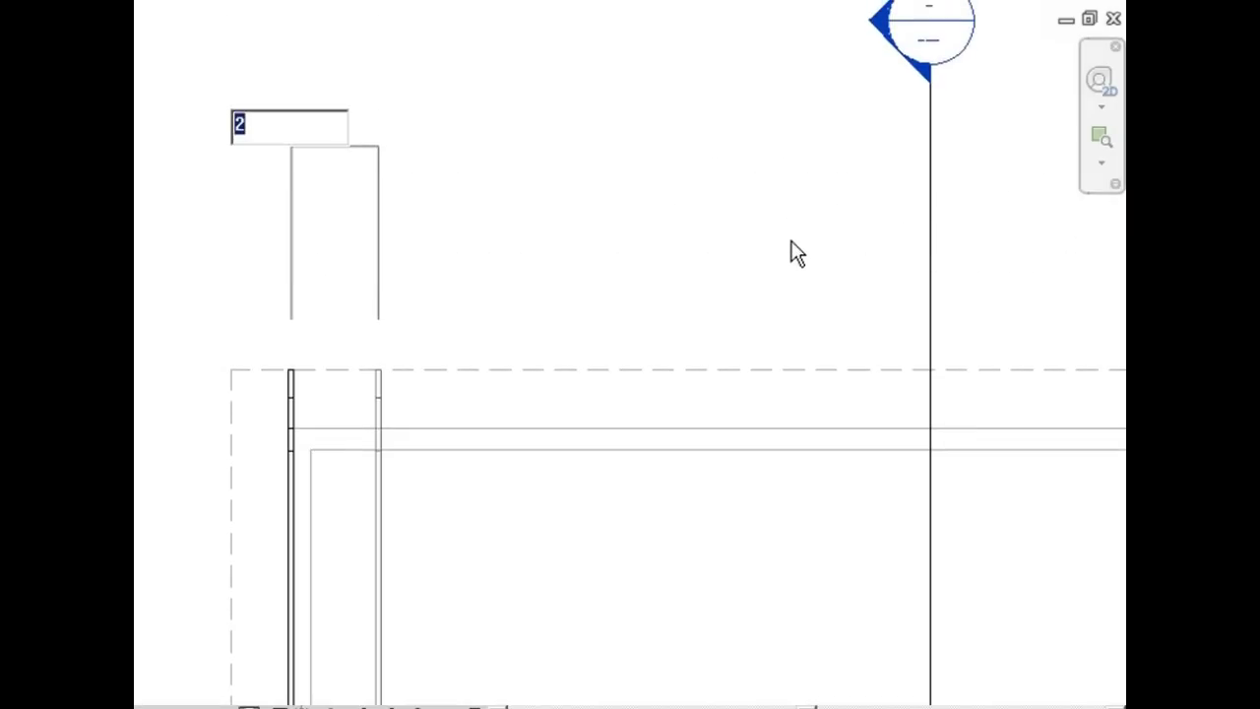
type("19")
key("Return")
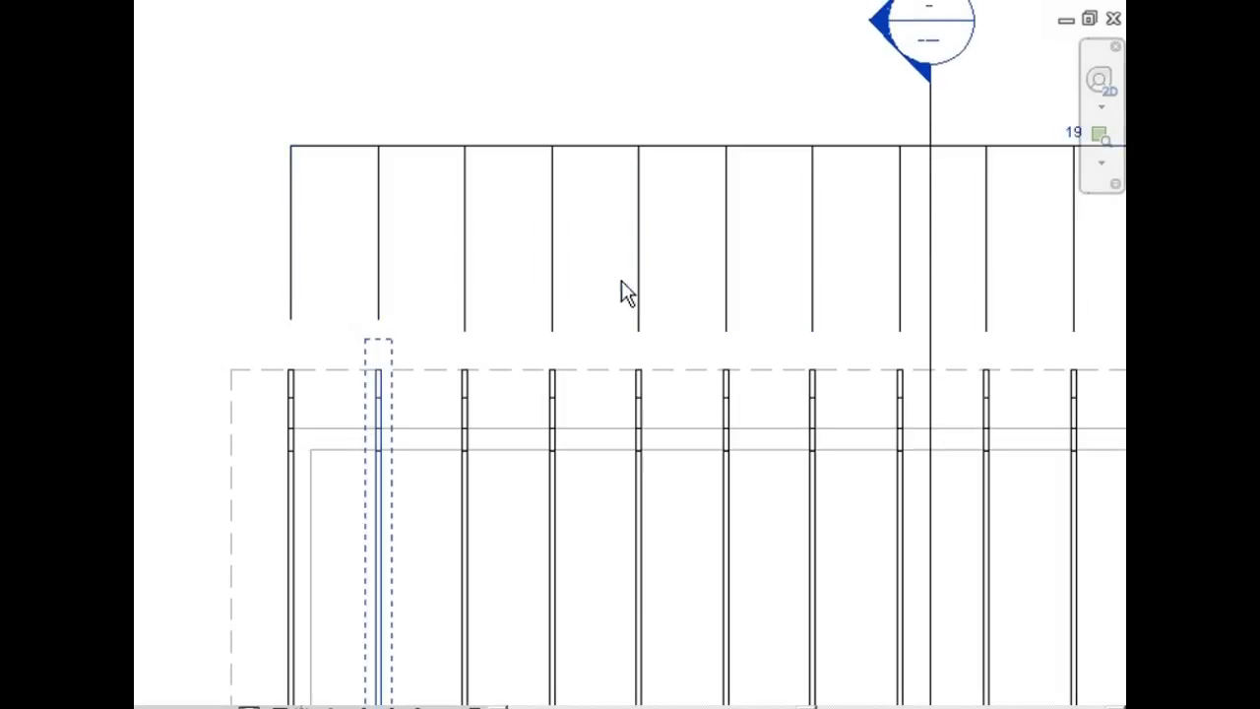
scroll(462, 345, "down", 2)
scroll(465, 355, "down", 3)
scroll(881, 430, "up", 1)
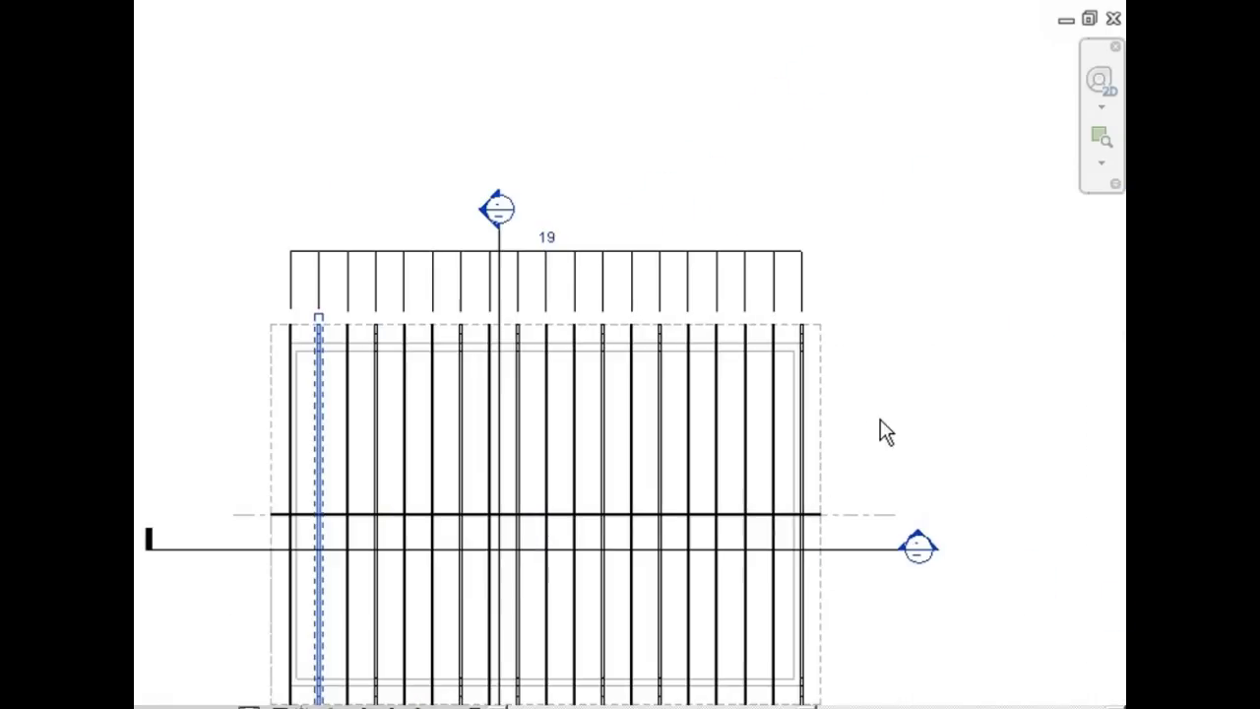
left_click(876, 402)
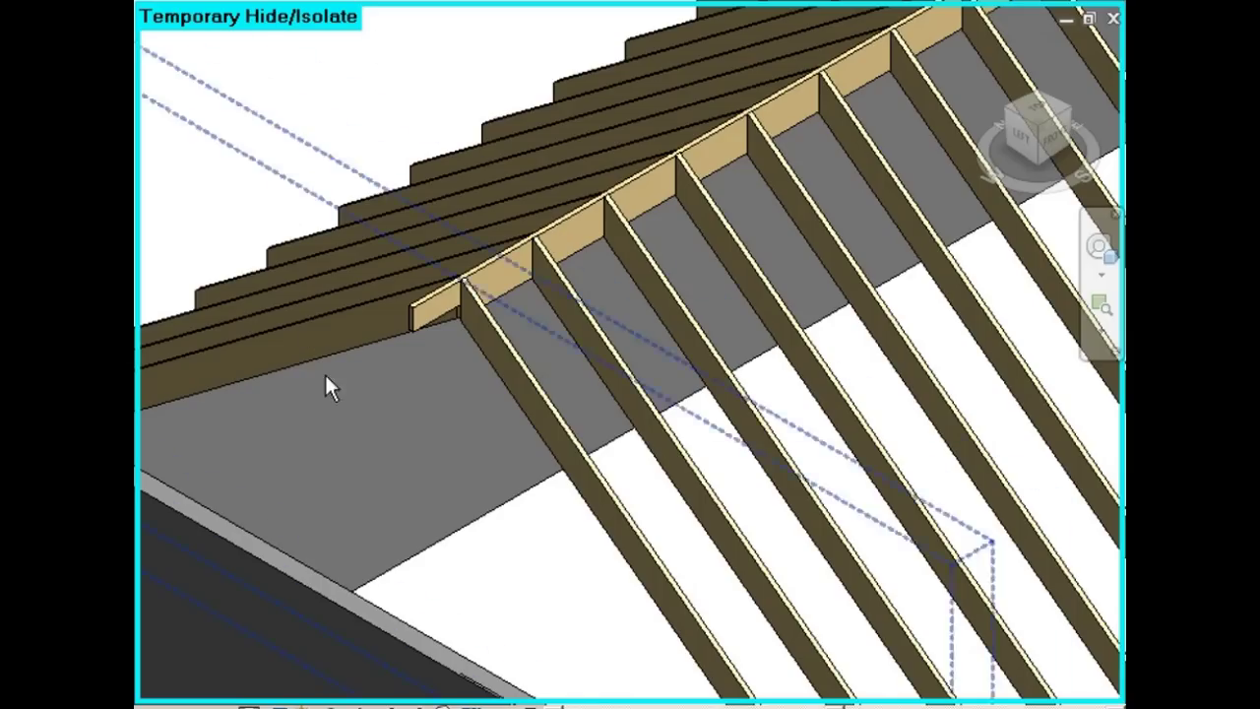
- Examine the arrayed rafters and the ridge beam's reduced-depth overhanging end in 3D
scroll(286, 433, "up", 2)
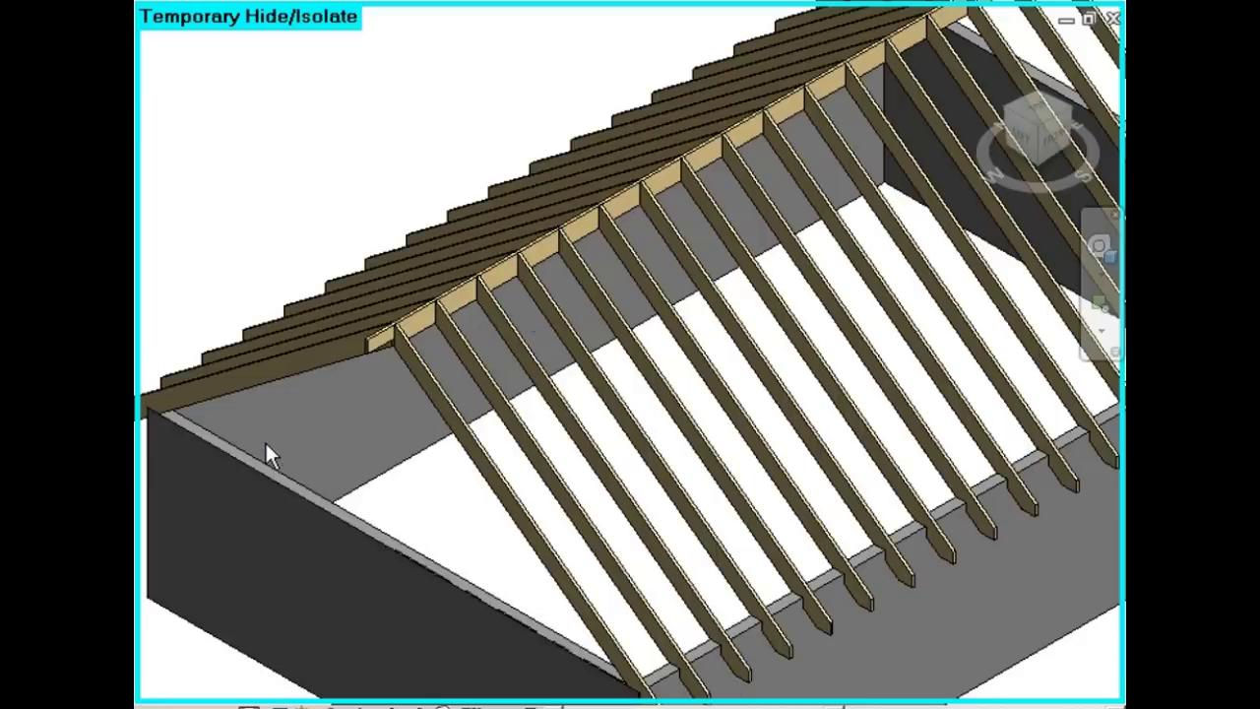
scroll(280, 445, "down", 3)
scroll(345, 371, "up", 3)
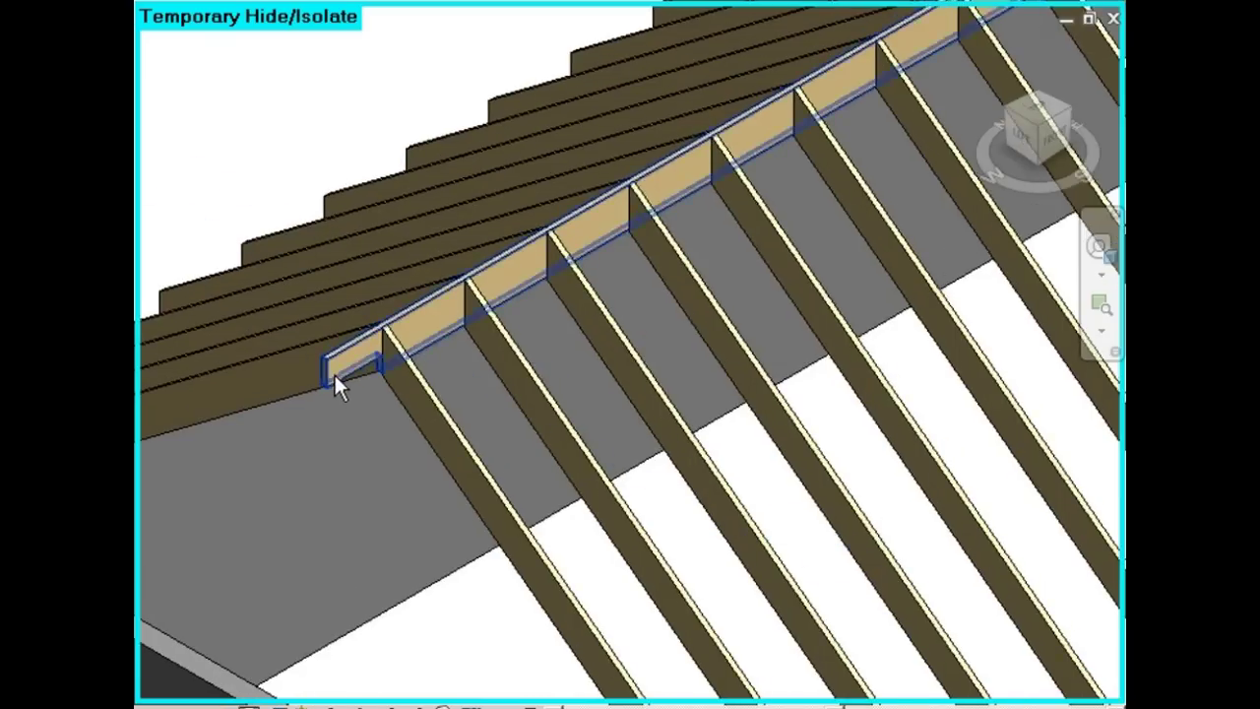
scroll(334, 377, "down", 2)
scroll(325, 394, "up", 2)
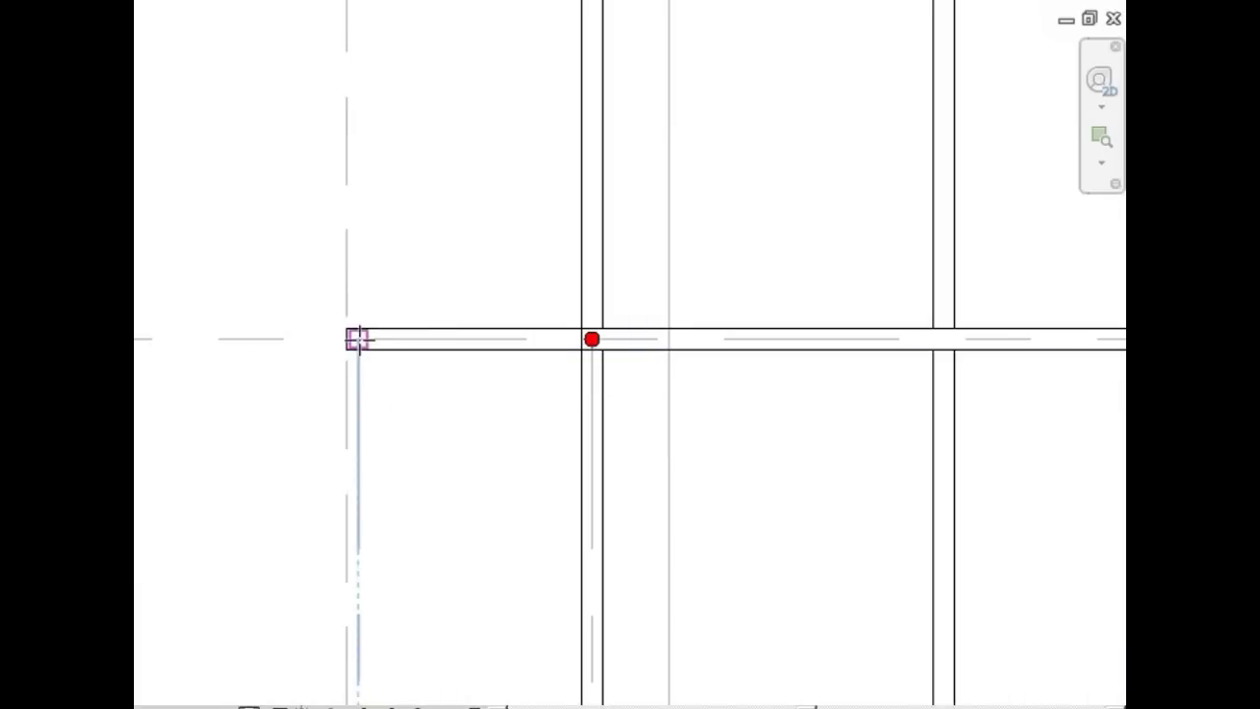
- Place a barge rafter in plan from the end of the ridge beam 12'-0" down to the outer wall line
left_click(356, 340)
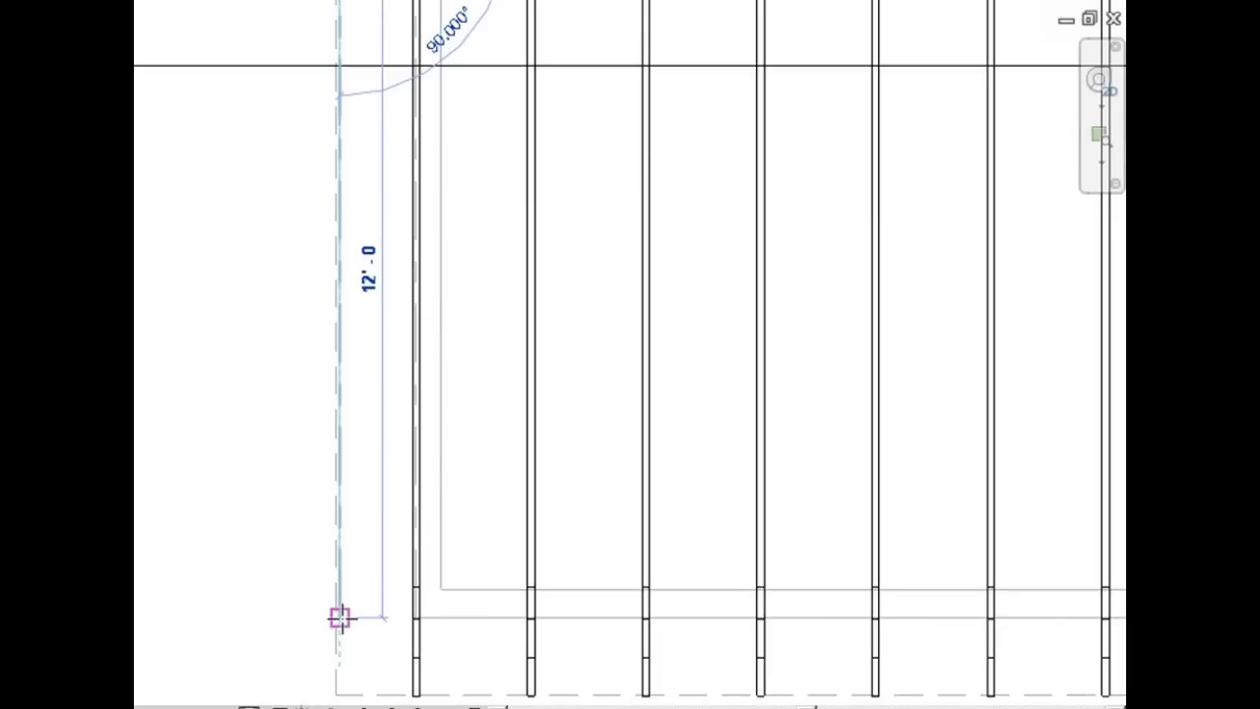
left_click(339, 617)
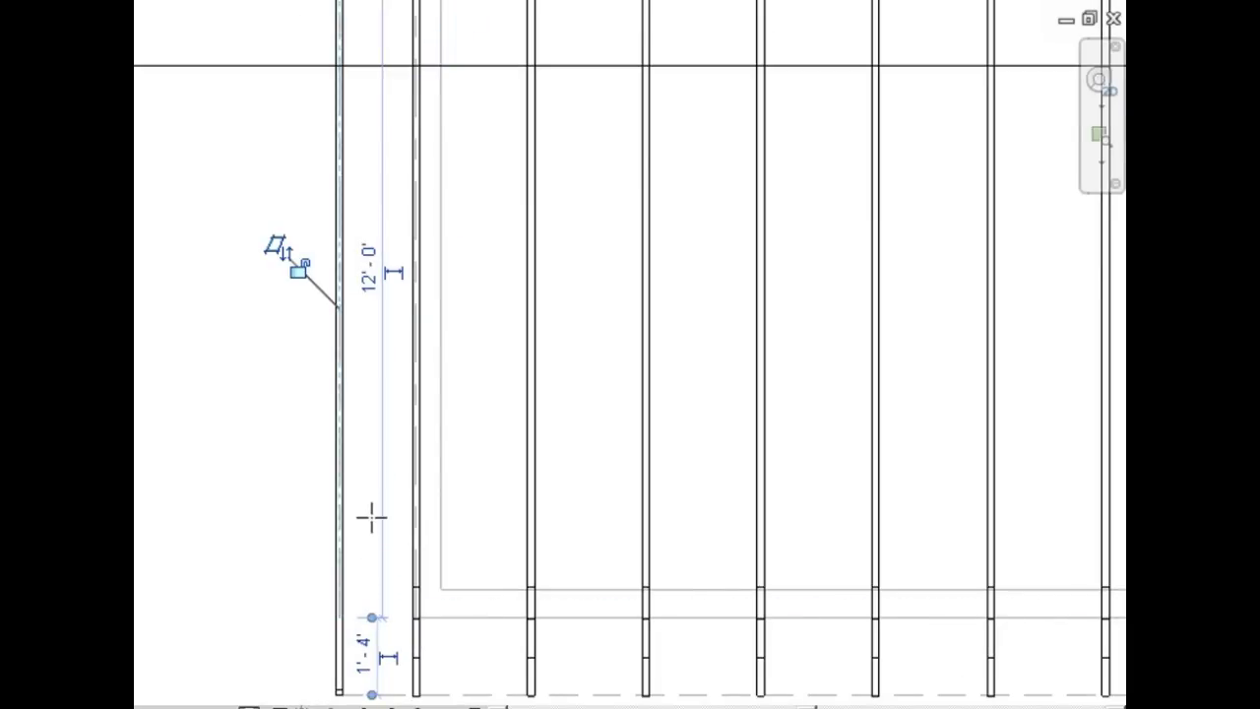
key("Escape")
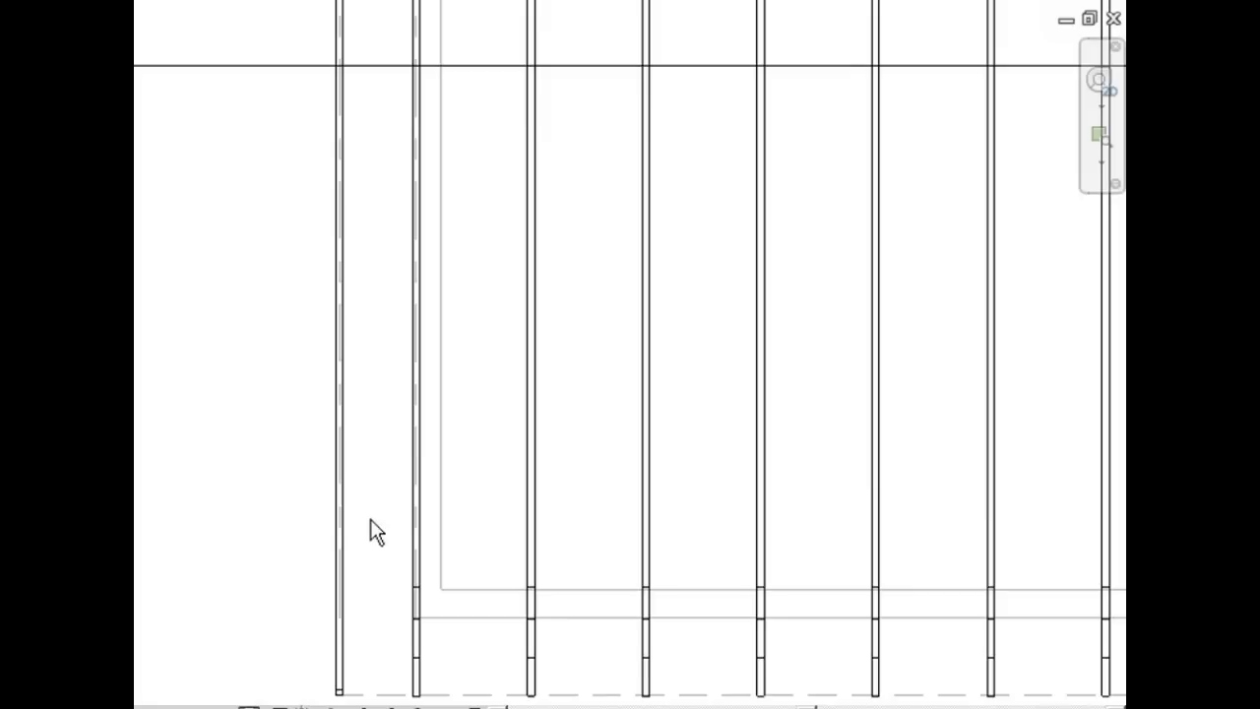
- Mirror the barge rafter about the ridge centerline, and mirror the resulting pair to the opposite gable end
left_click(346, 616)
scroll(335, 650, "down", 2)
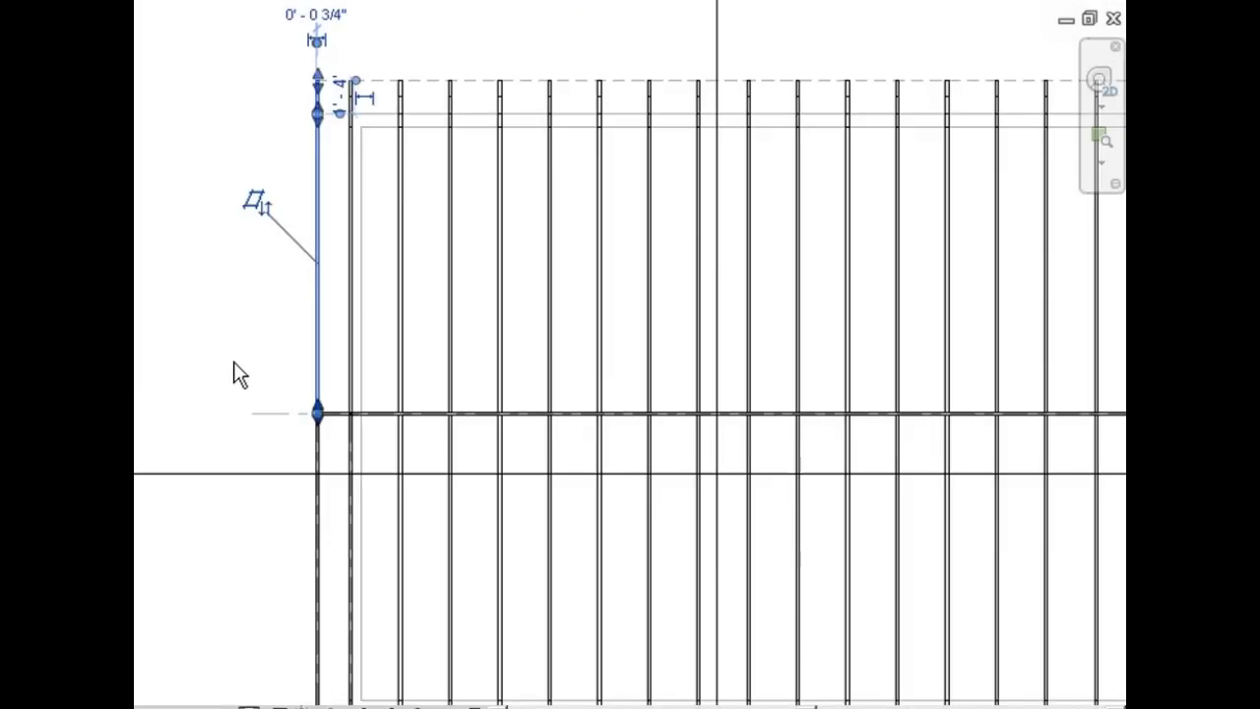
key("s")
key("a")
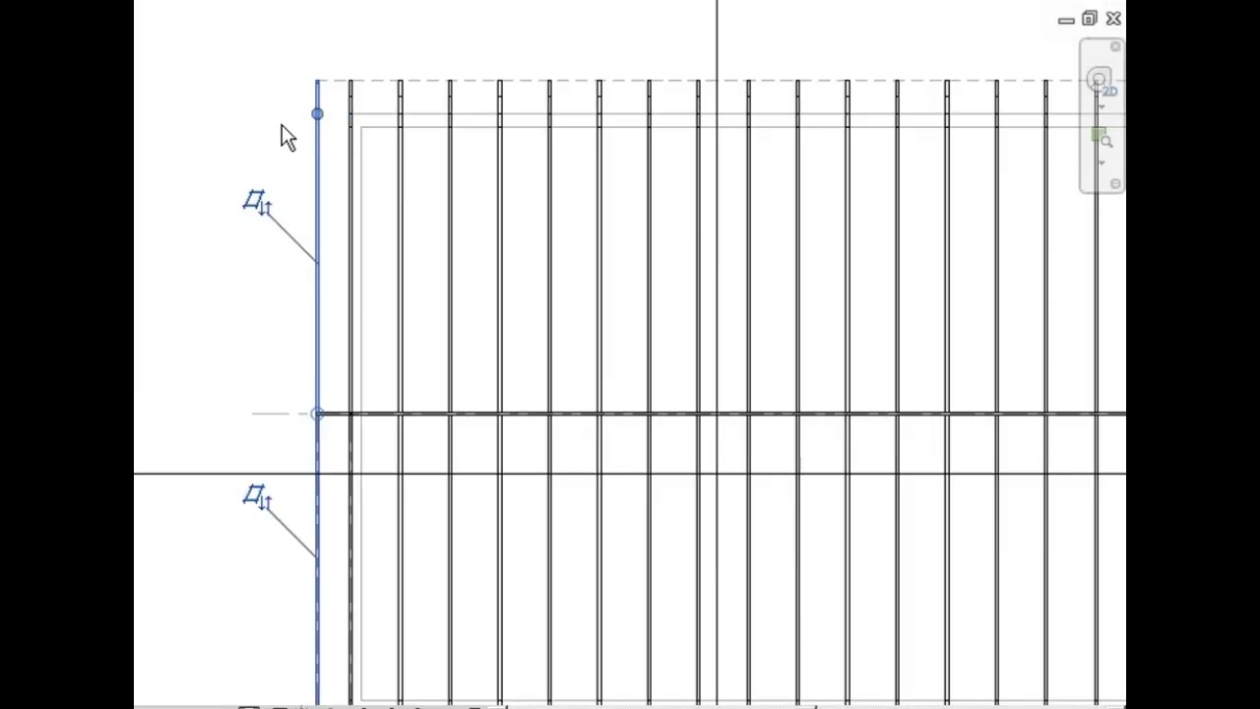
key("d")
key("m")
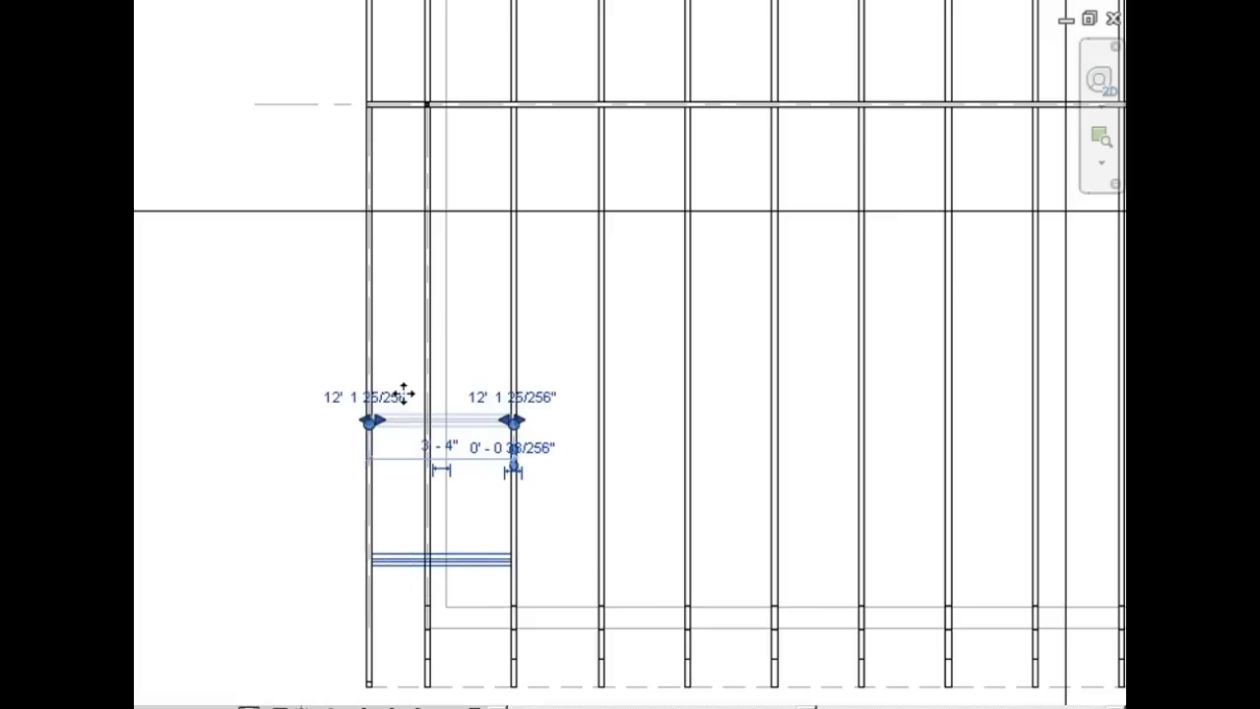
- Copy the lookout between the barge rafter and the second common rafter up the slope, and examine the gable framing in 3D
left_click_drag(403, 394, 403, 394, "ctrl")
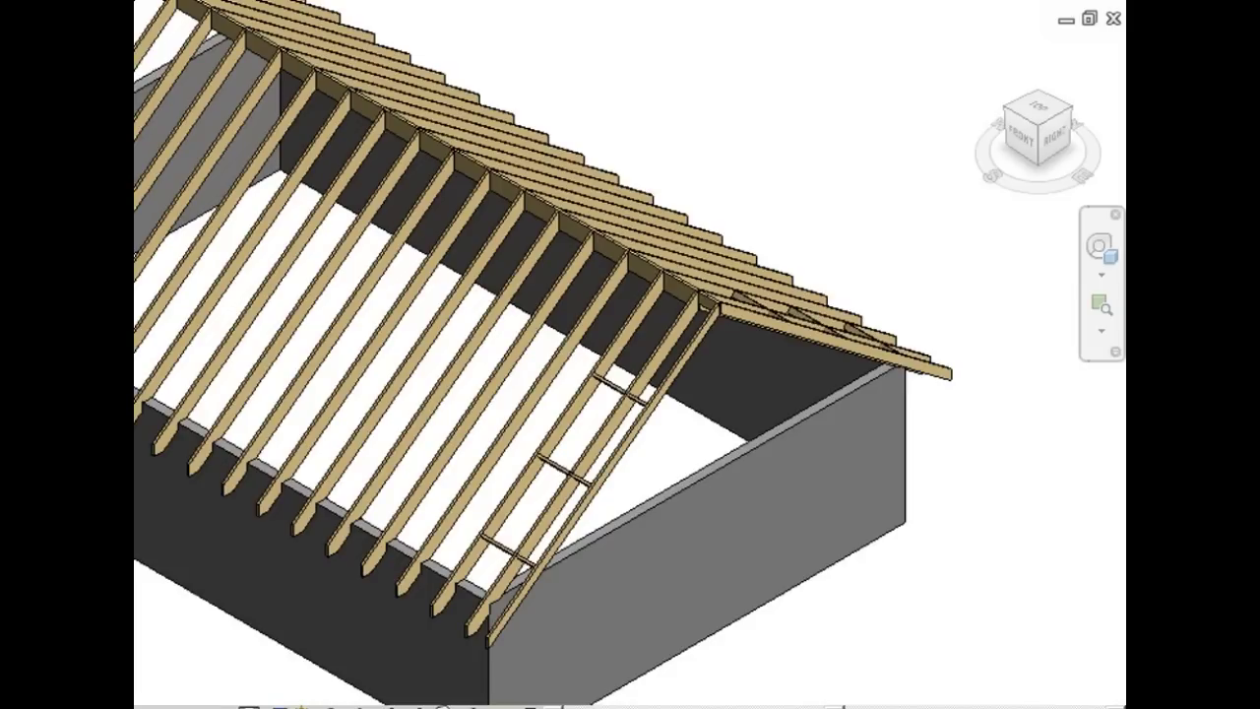
scroll(472, 591, "up", 5)
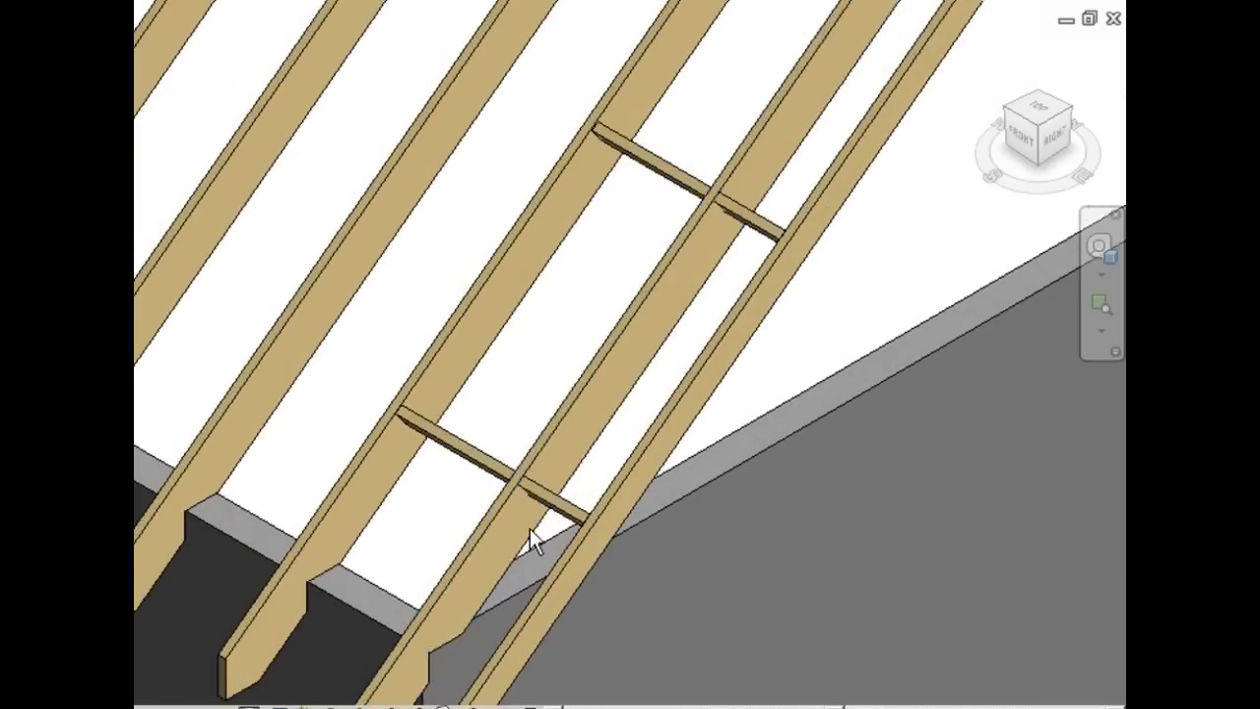
left_click(569, 527)
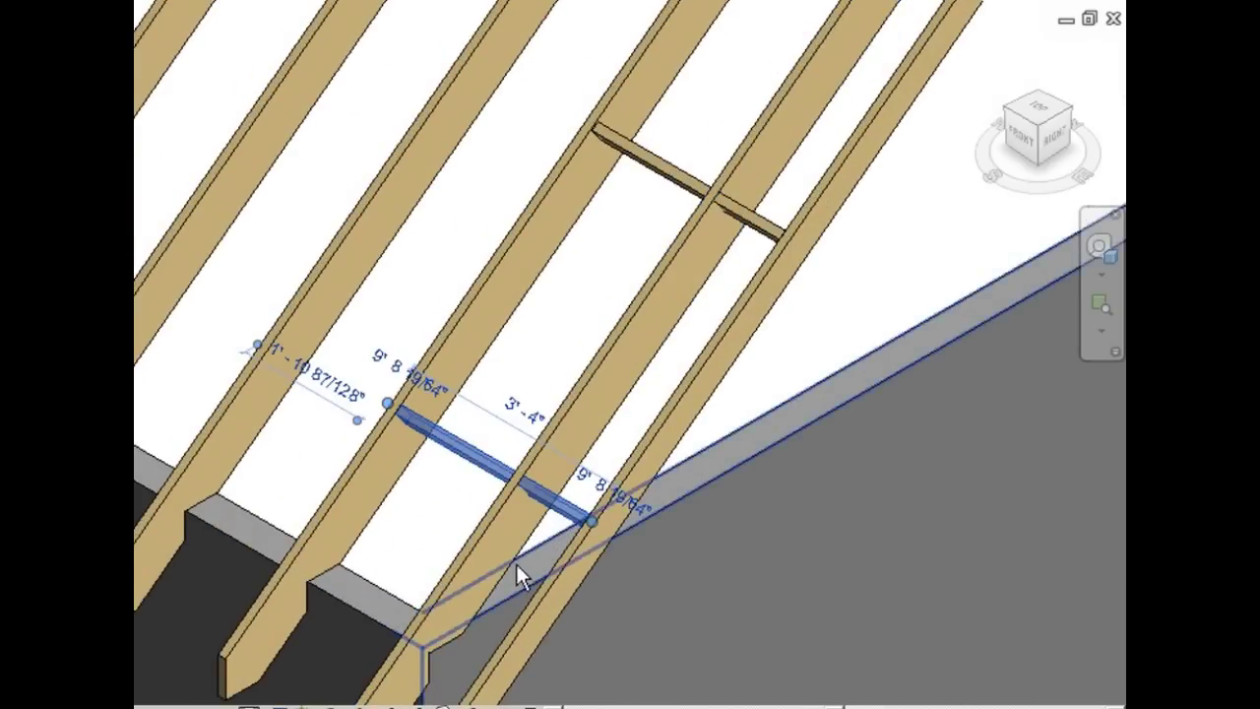
scroll(497, 591, "down", 5)
scroll(821, 197, "up", 3)
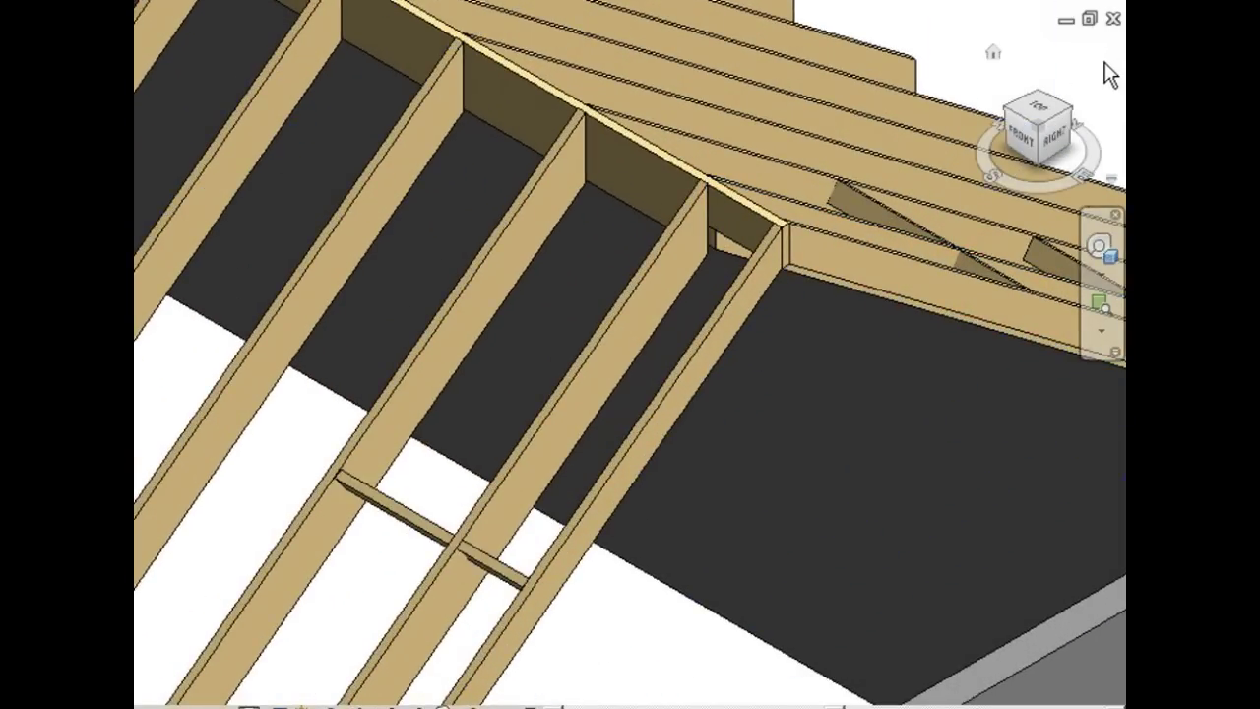
scroll(903, 204, "down", 6)
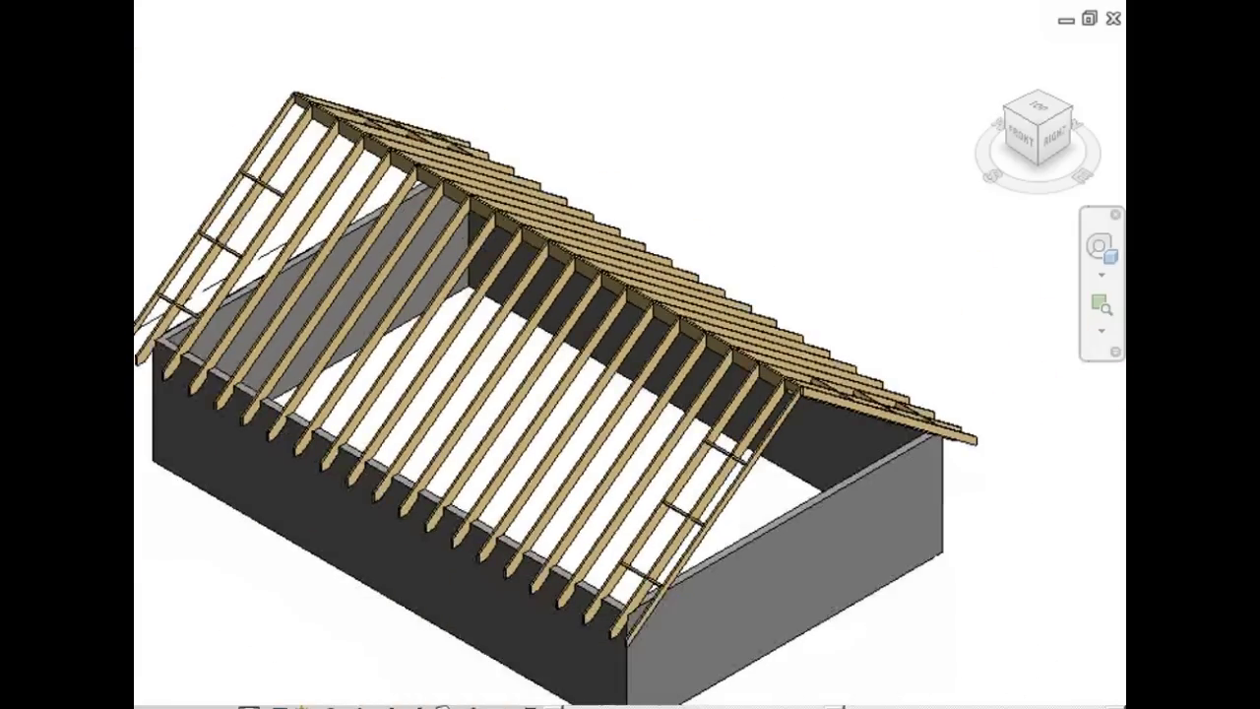